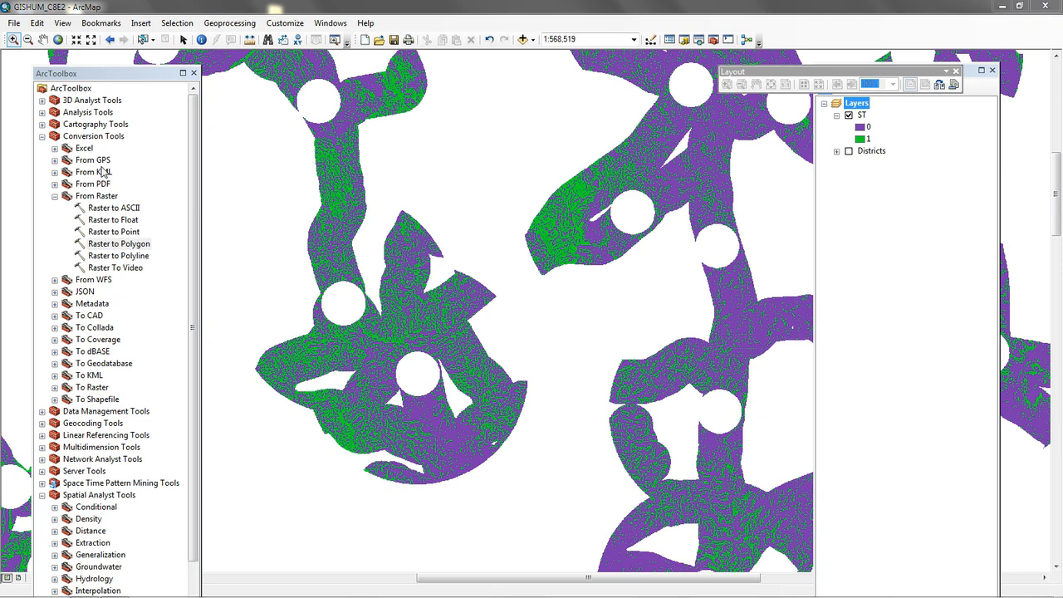
Step: Set up a Raster to Polygon conversion with ST as the input raster and Value as the field
double_click(131, 246)
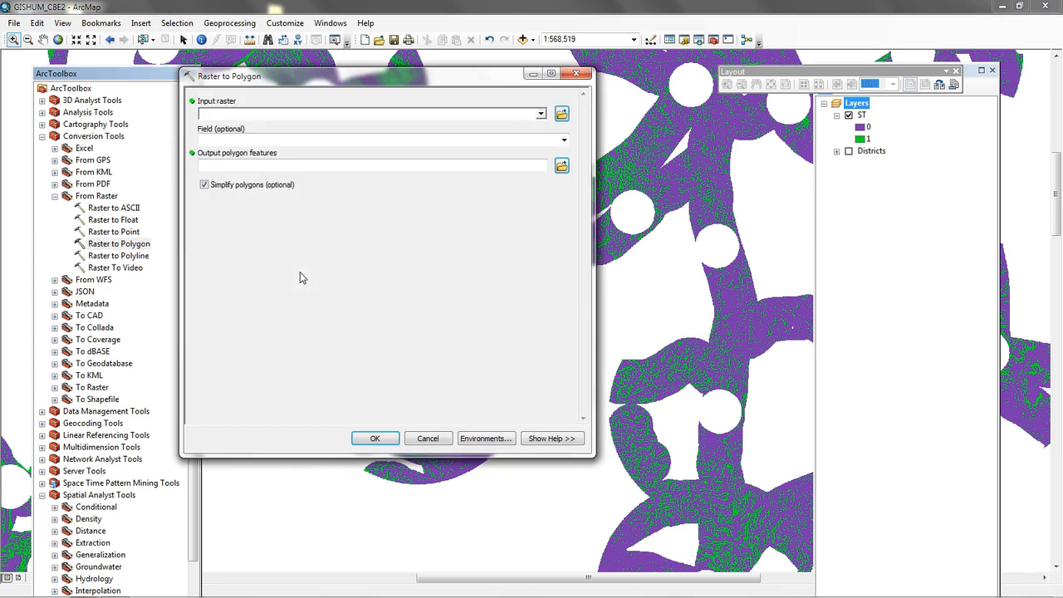
left_click(541, 114)
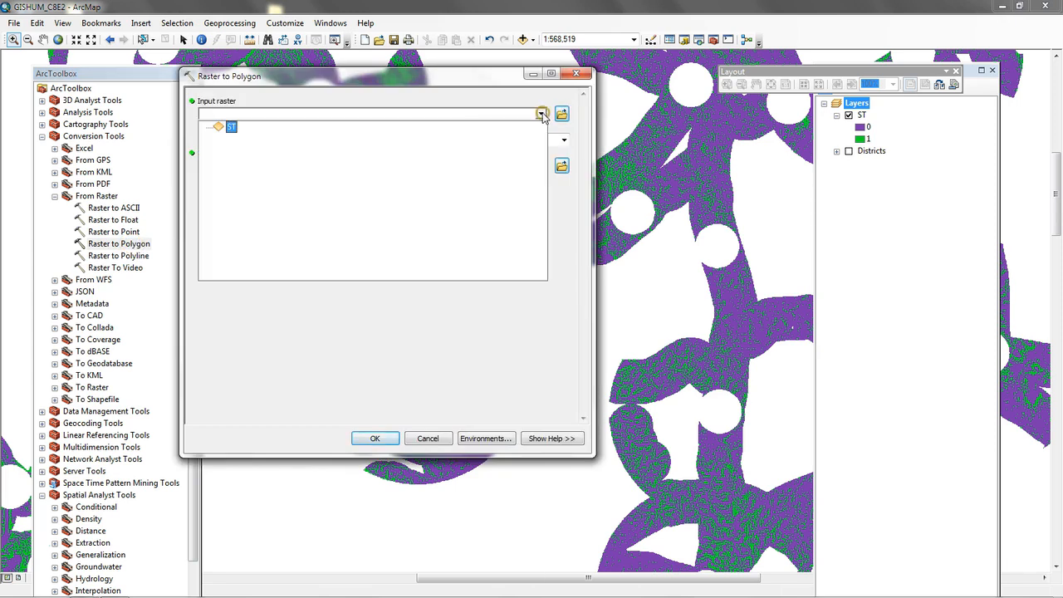
left_click(232, 128)
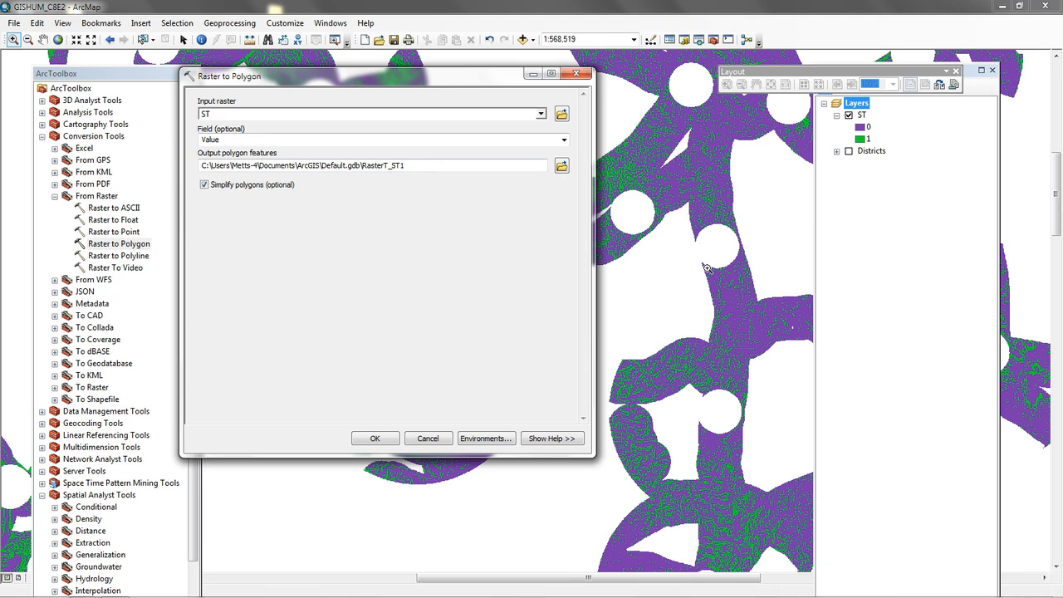
left_click(564, 140)
left_click(226, 150)
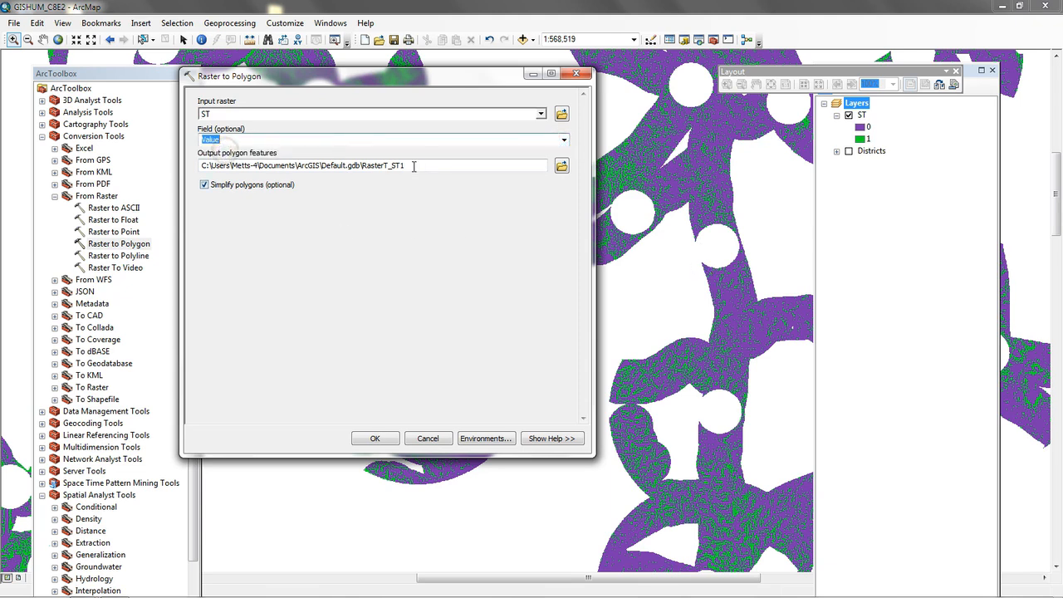
Step: Name the output polygon features suittest in Default.gdb and run the conversion with polygon simplification turned off
left_click_drag(363, 165, 447, 182)
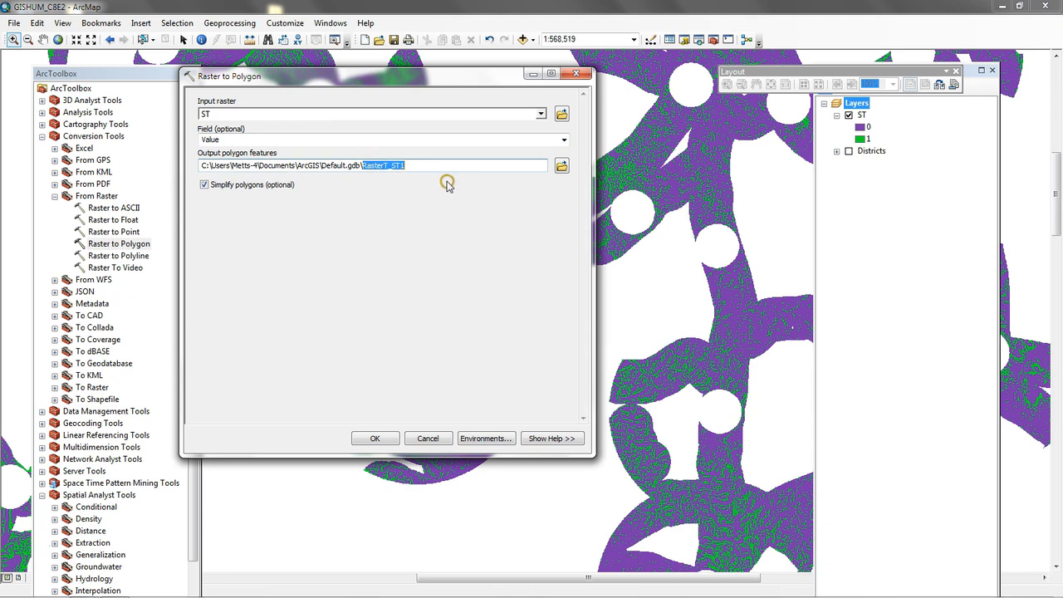
key("BackSpace")
type("s")
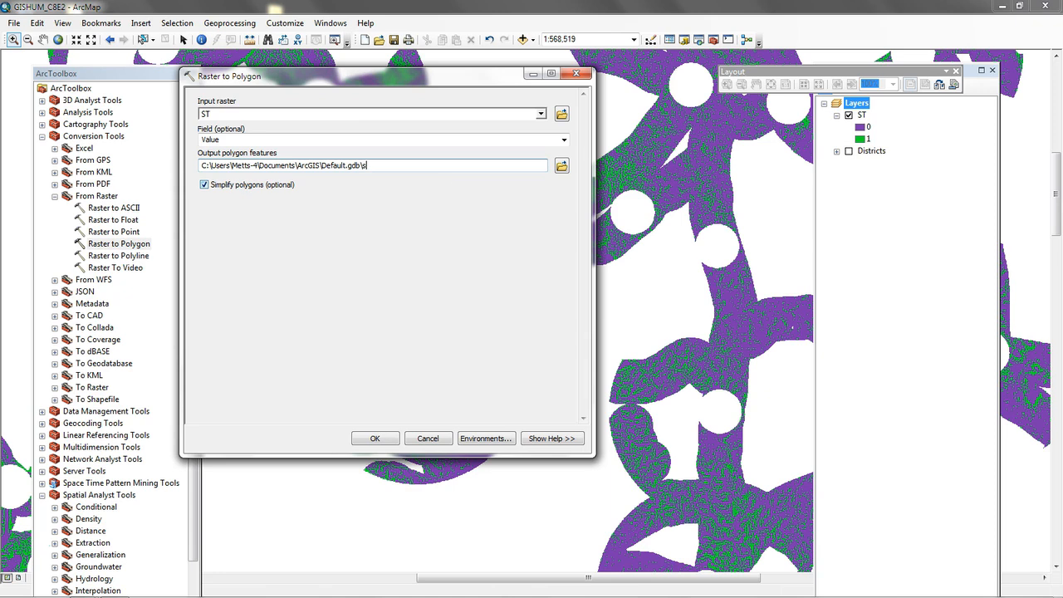
type("uittest")
left_click(204, 185)
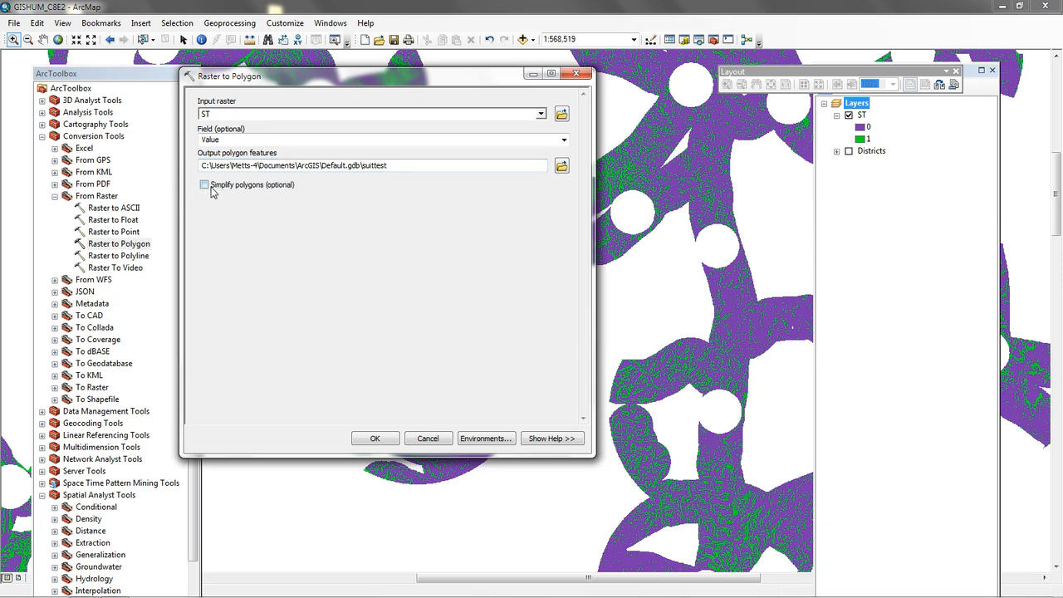
left_click(380, 438)
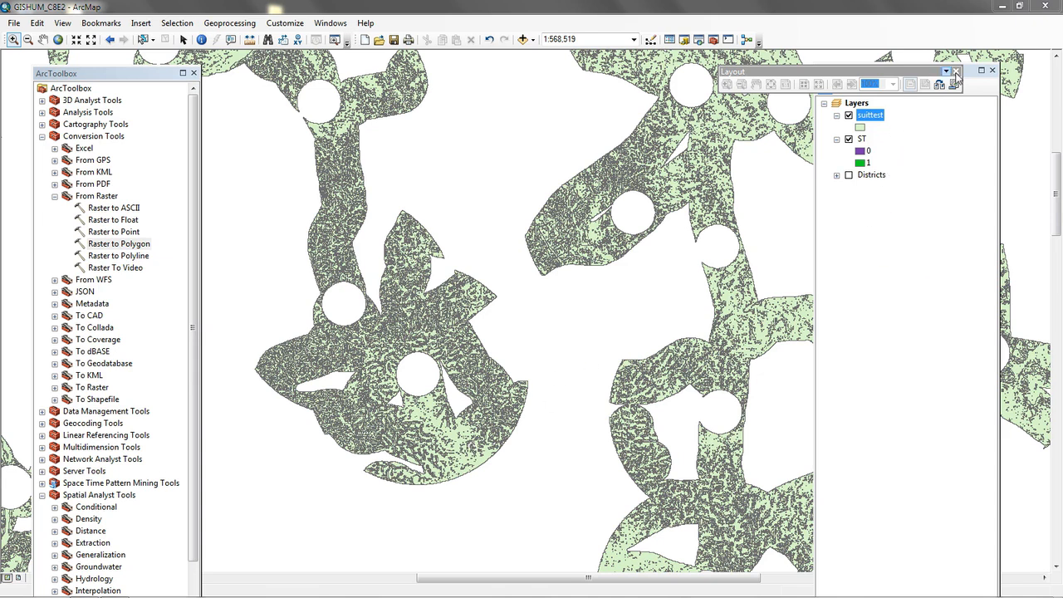
Step: Move the table of contents clear of the Layout toolbar and remove the ST raster layer from the map
left_click_drag(970, 76, 421, 103)
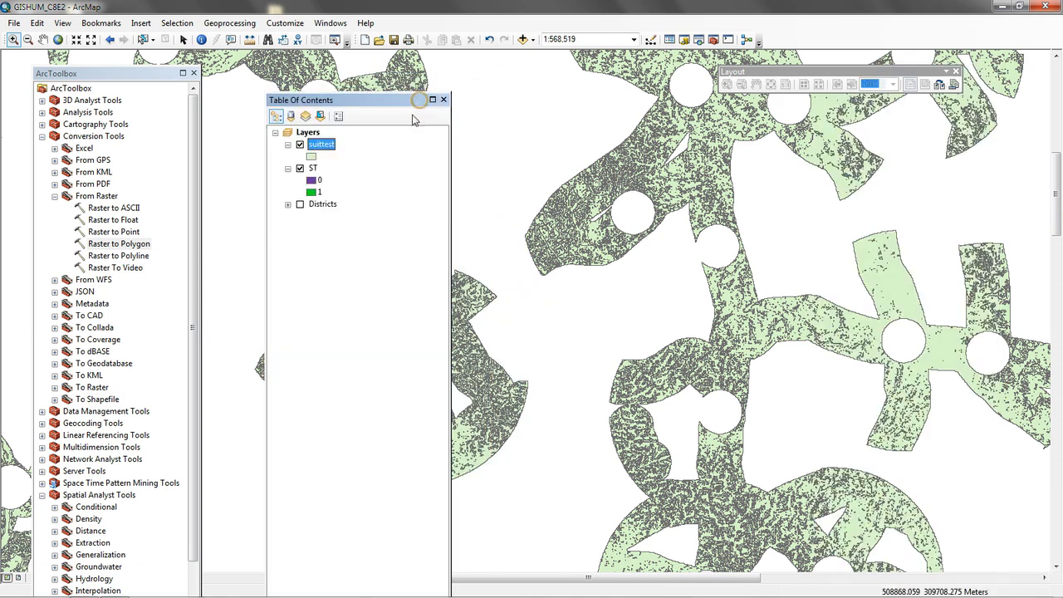
left_click(313, 168)
right_click(314, 170)
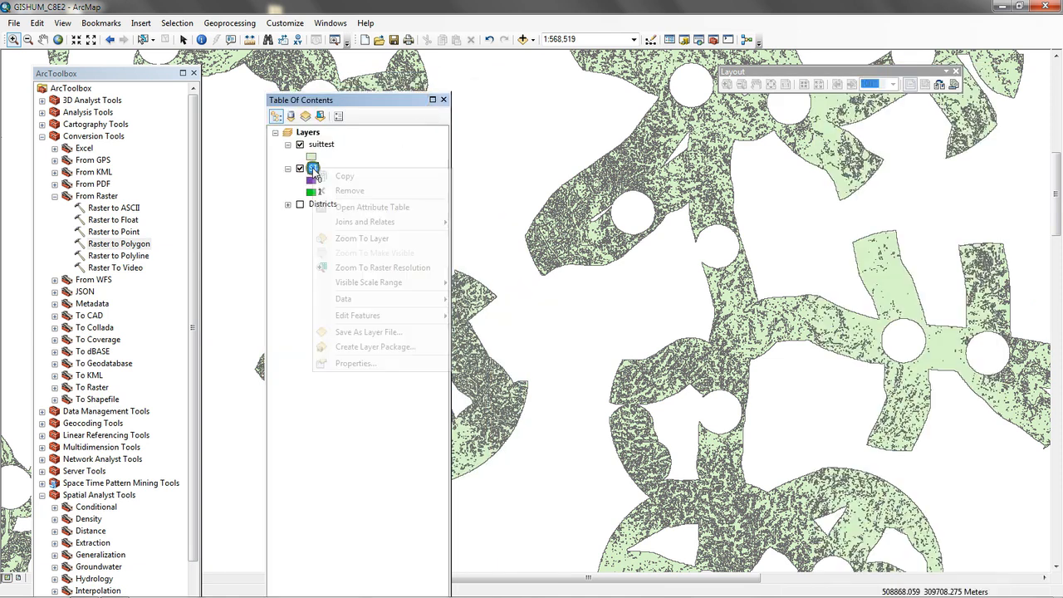
left_click(360, 191)
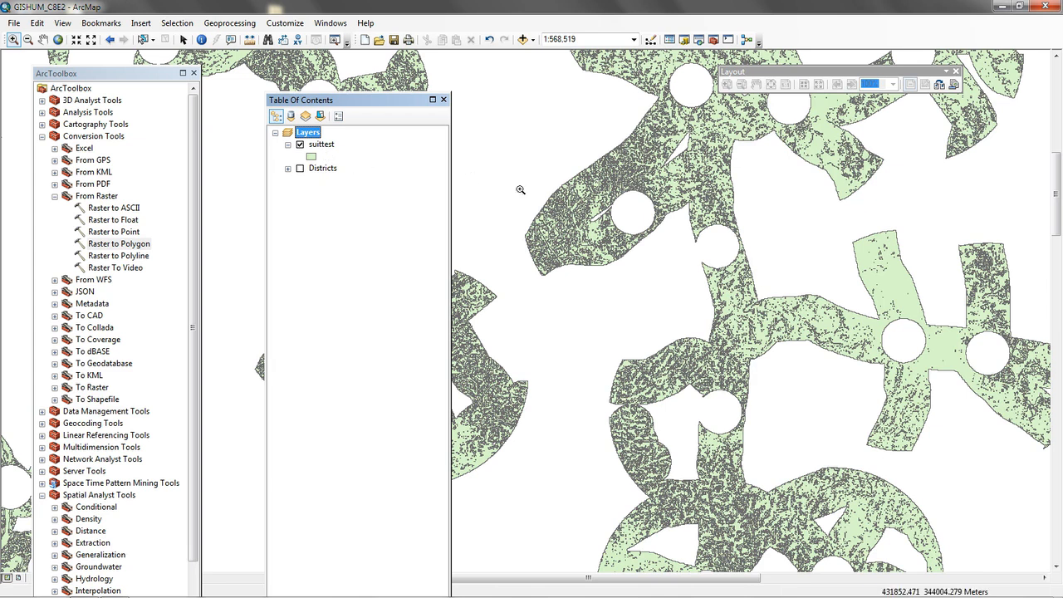
Step: Examine the gridcode values in the attribute table of the suittest layer, and close the table
right_click(320, 146)
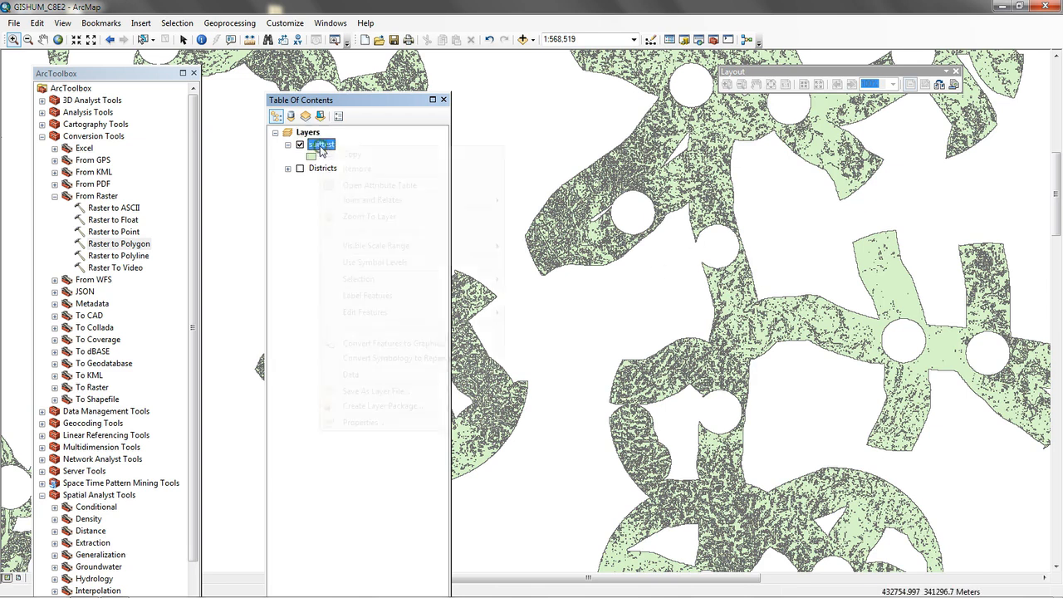
left_click(412, 190)
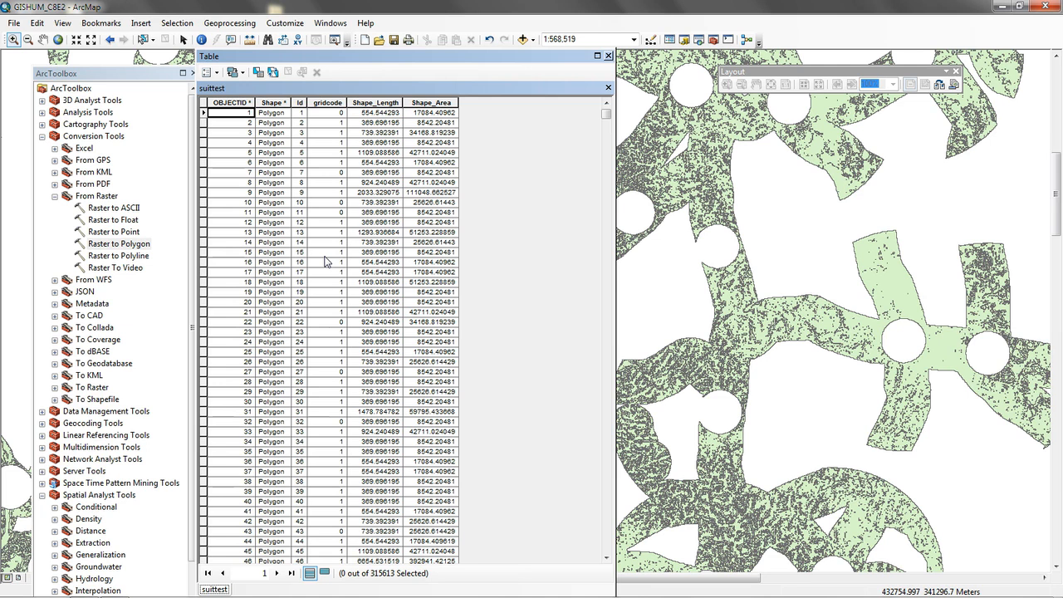
left_click(607, 55)
Step: Select the suittest features by attributes as a new selection with the expression gridcode = 1
left_click(177, 22)
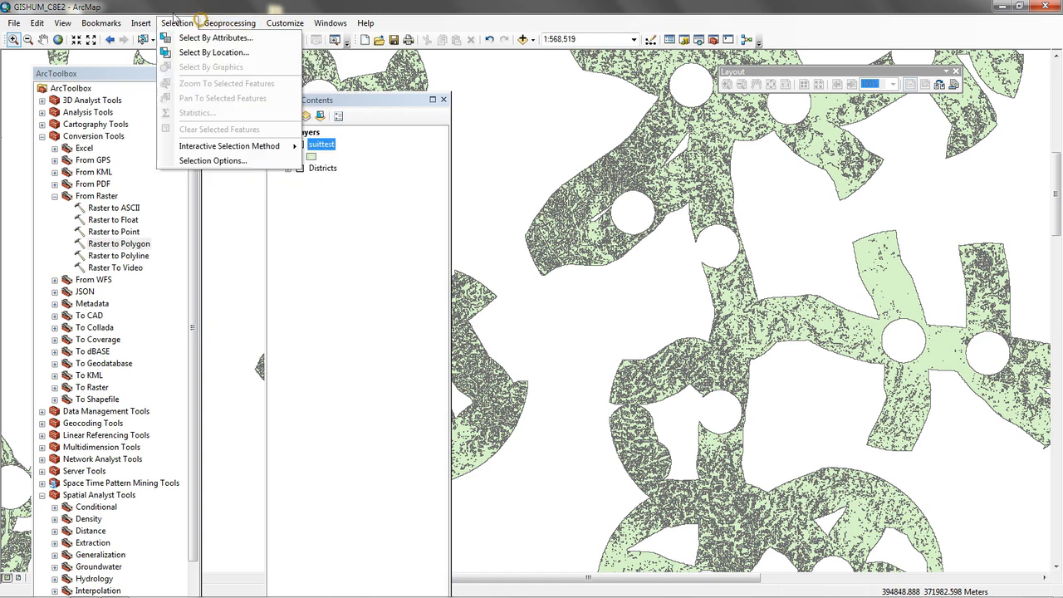
left_click(214, 38)
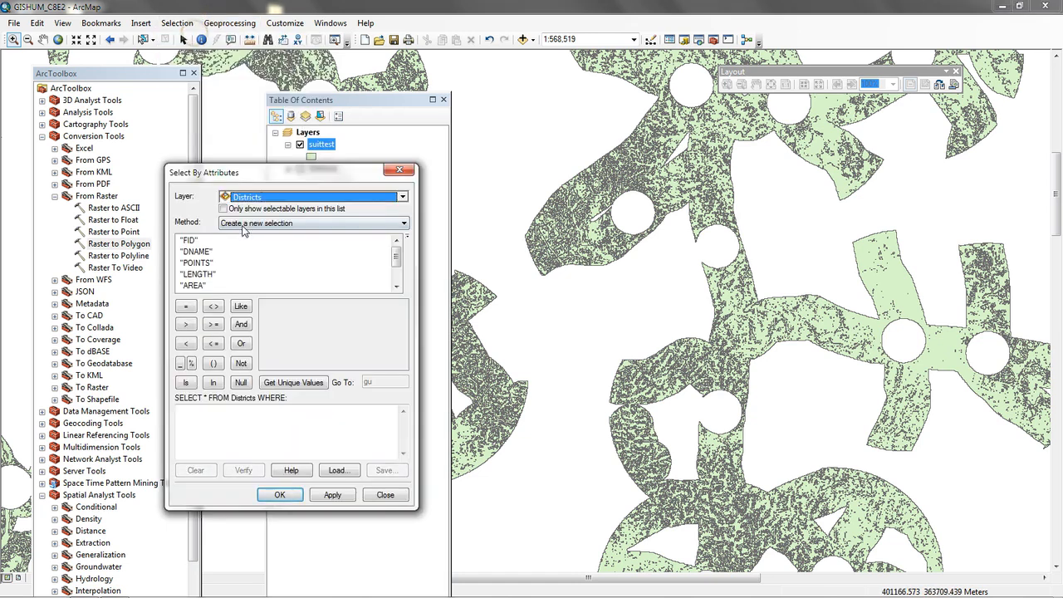
left_click_drag(249, 174, 479, 119)
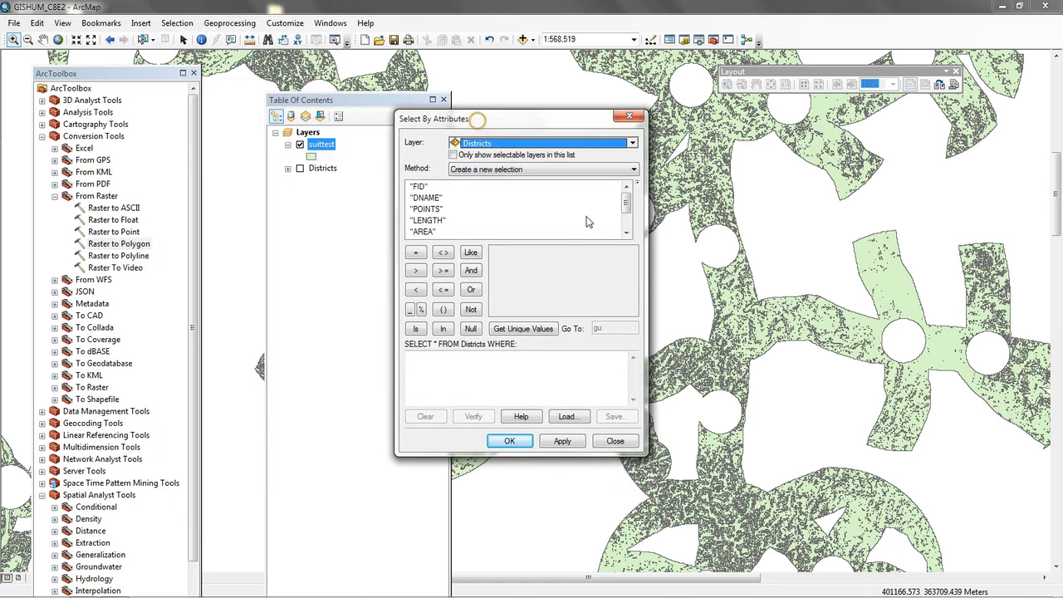
left_click(632, 143)
left_click(496, 160)
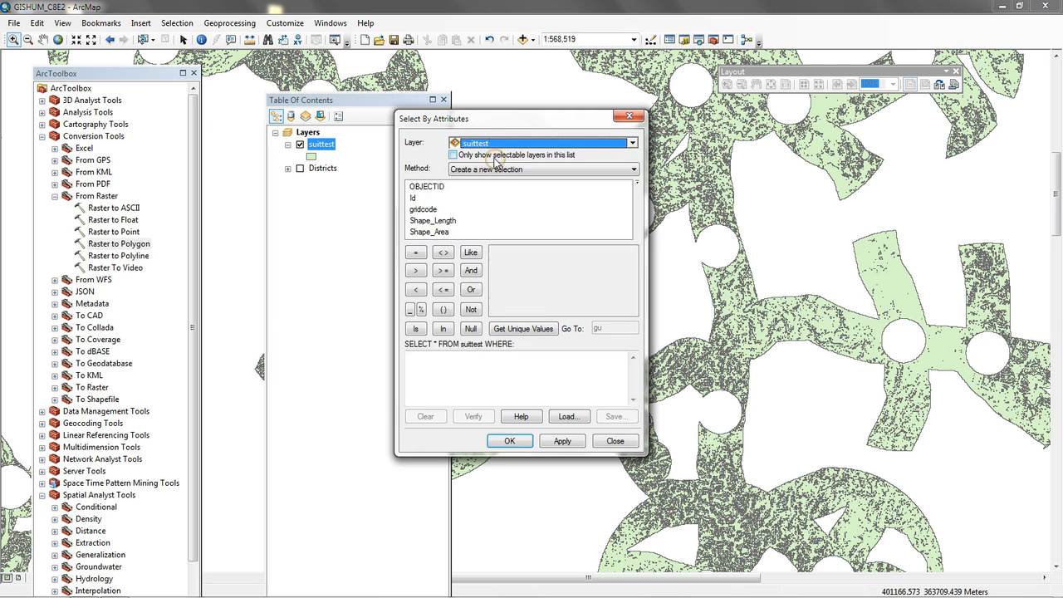
double_click(430, 211)
left_click(415, 253)
left_click(525, 328)
left_click(512, 329)
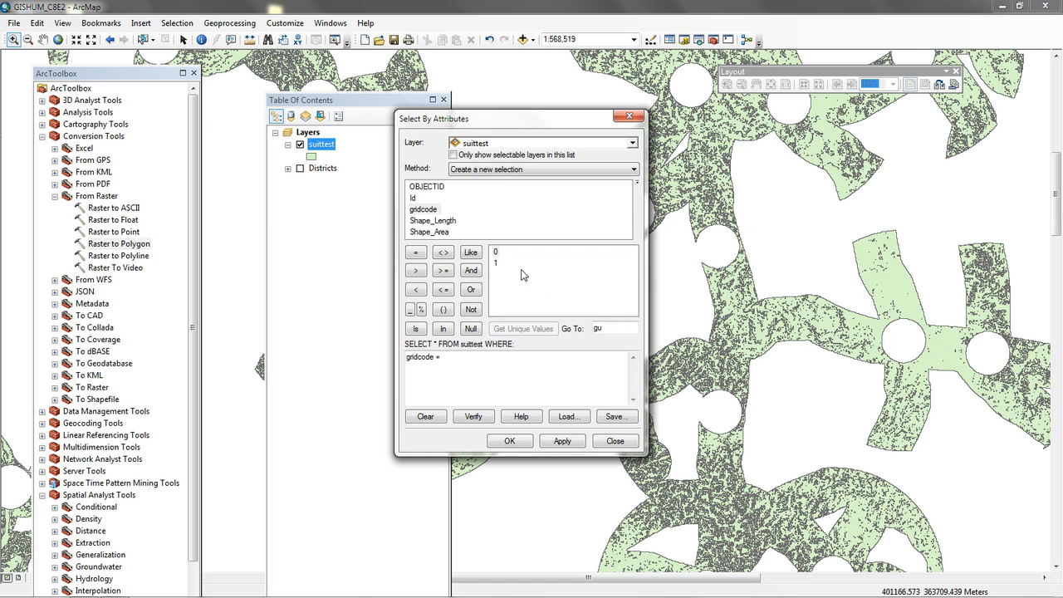
double_click(497, 264)
left_click(562, 441)
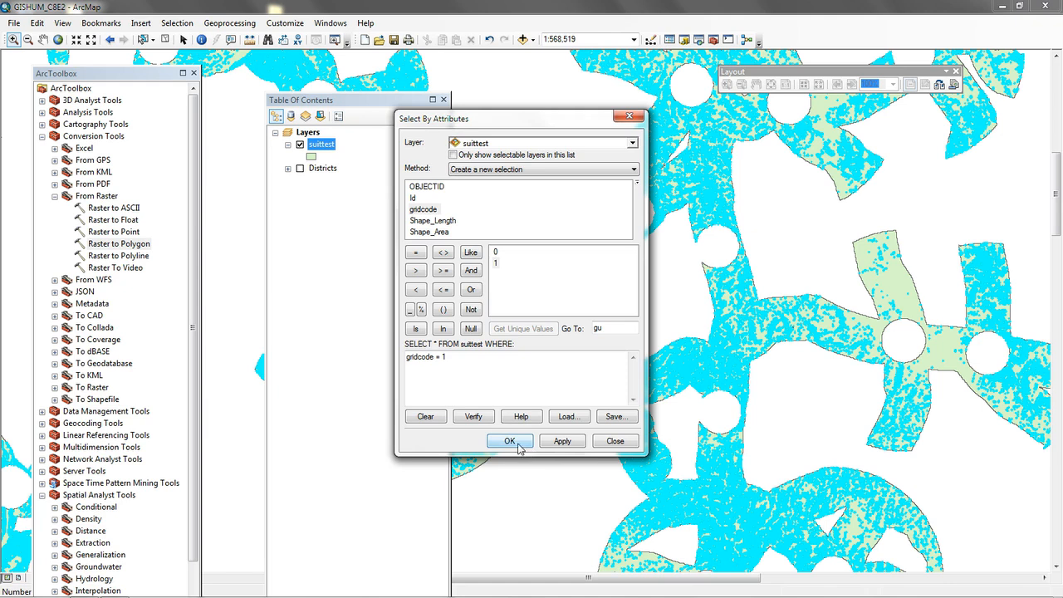
left_click(506, 441)
Step: Export the selected suittest features to Default.gdb as suitareas and add the exported data to the map
right_click(315, 148)
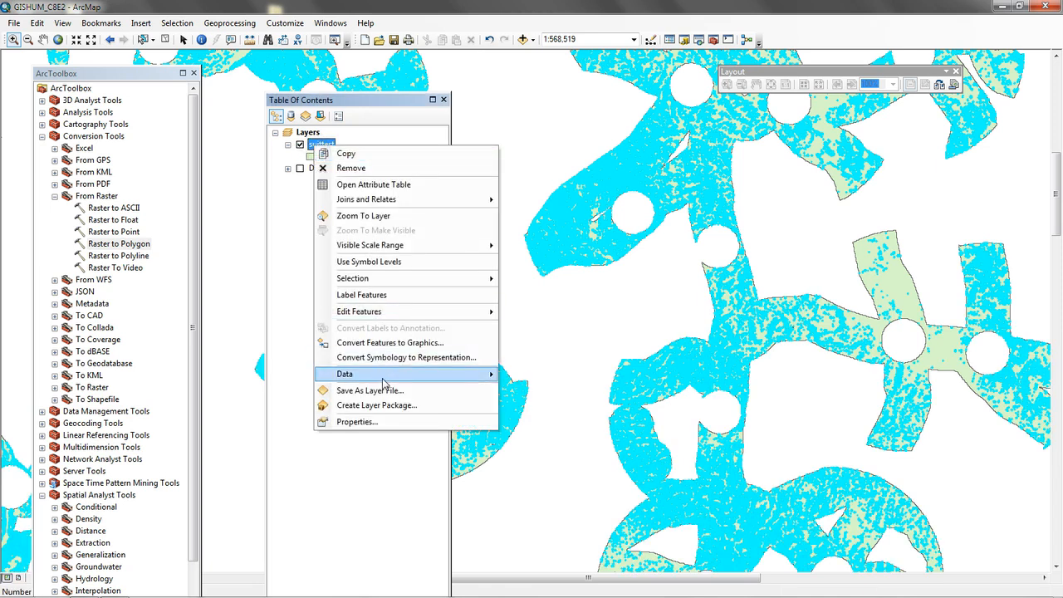
mouse_move(382, 376)
left_click(615, 392)
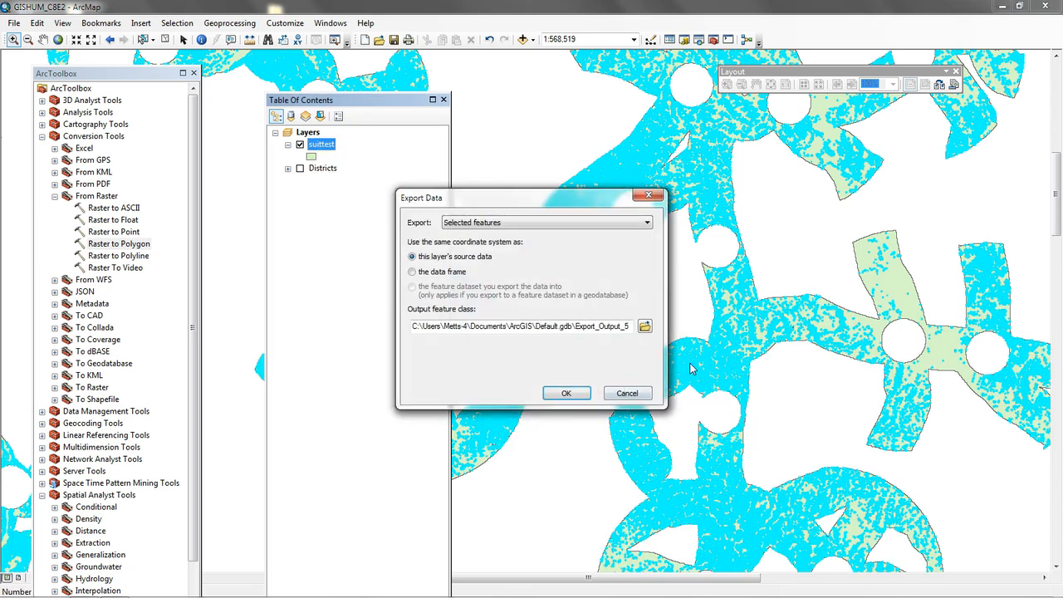
left_click(644, 327)
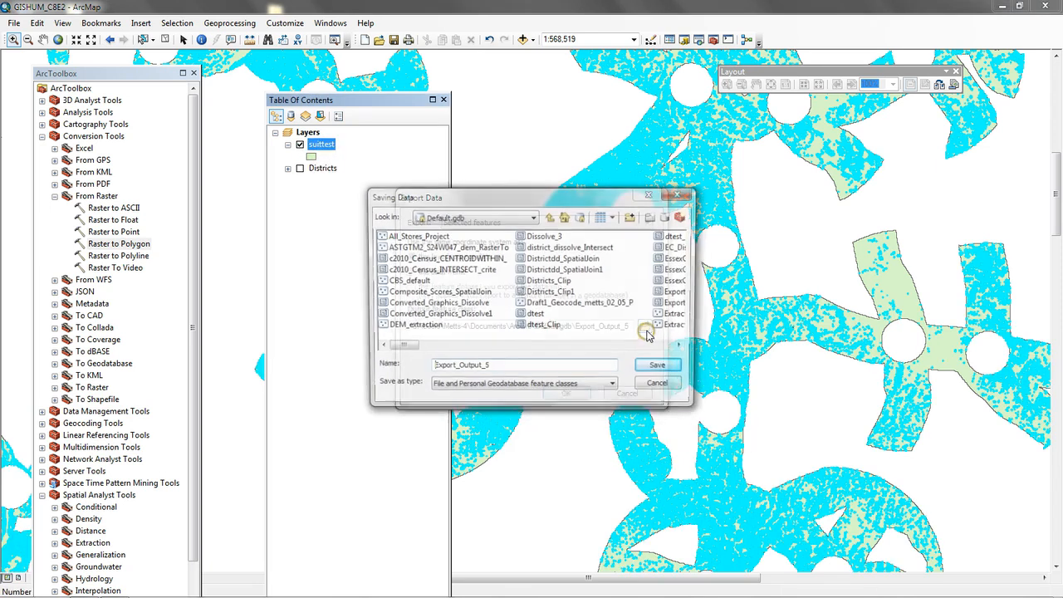
double_click(506, 370)
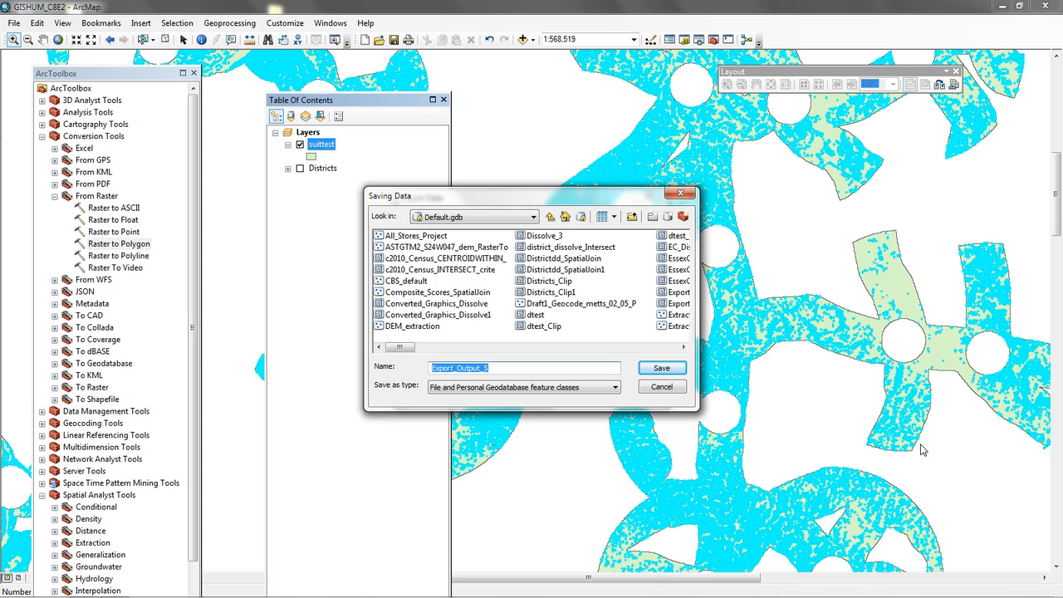
type("suitareas")
left_click(673, 370)
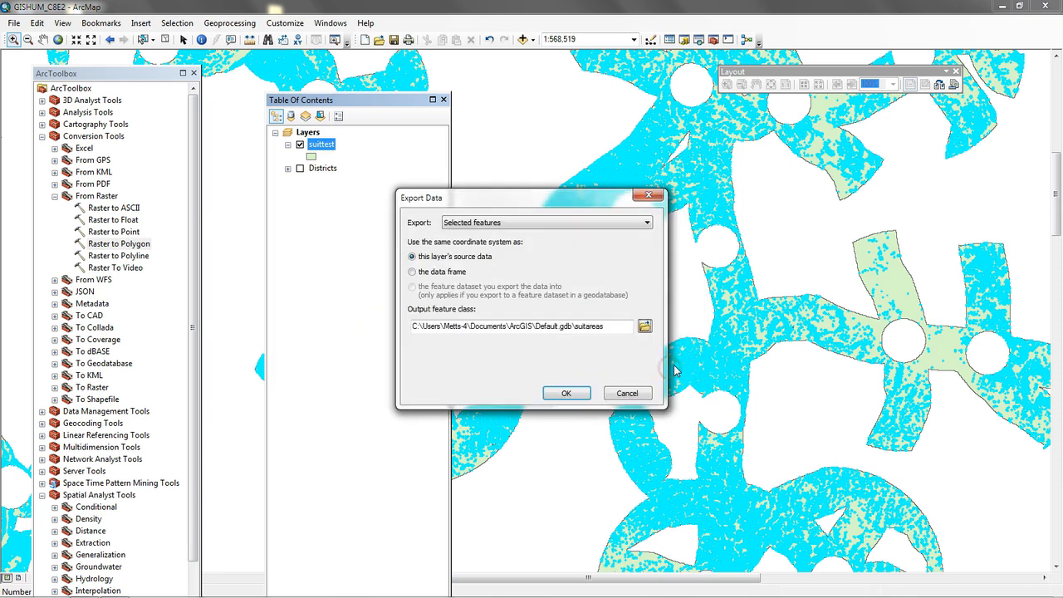
left_click(569, 394)
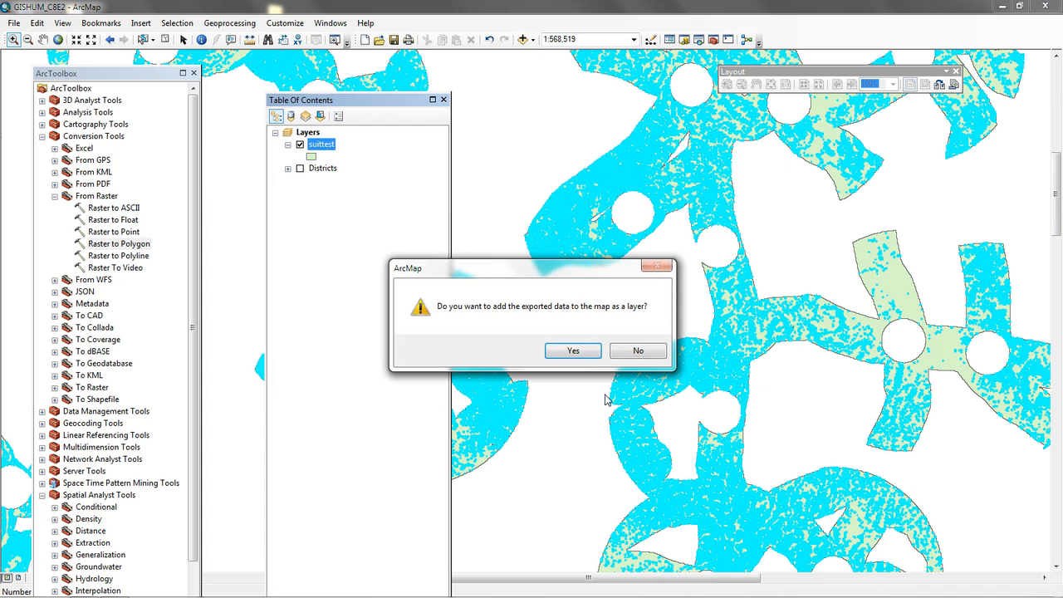
left_click(570, 350)
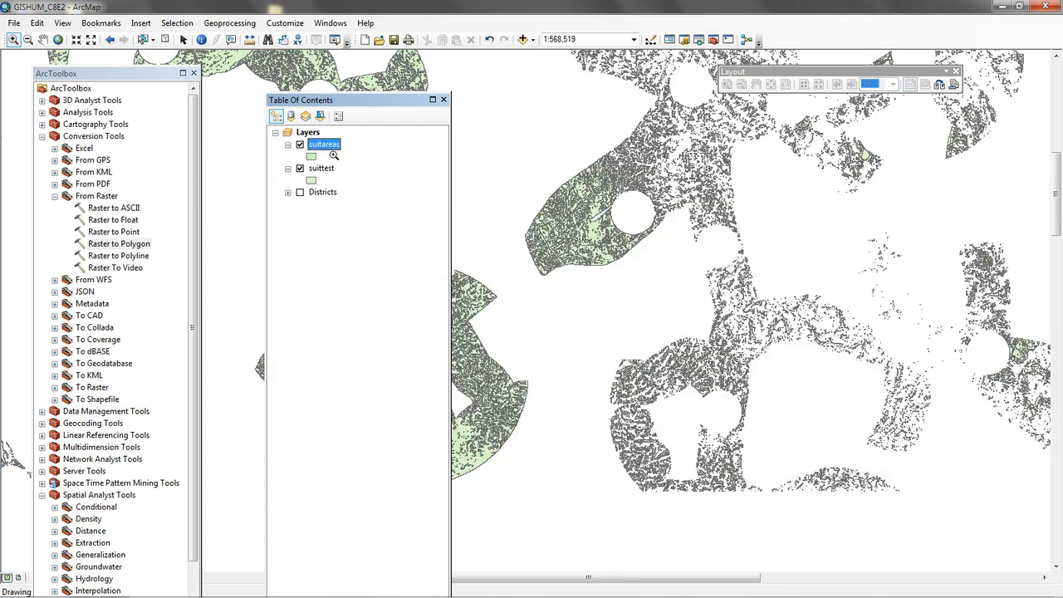
Step: Examine the attribute table of the suitareas layer, and close it
right_click(332, 146)
left_click(395, 191)
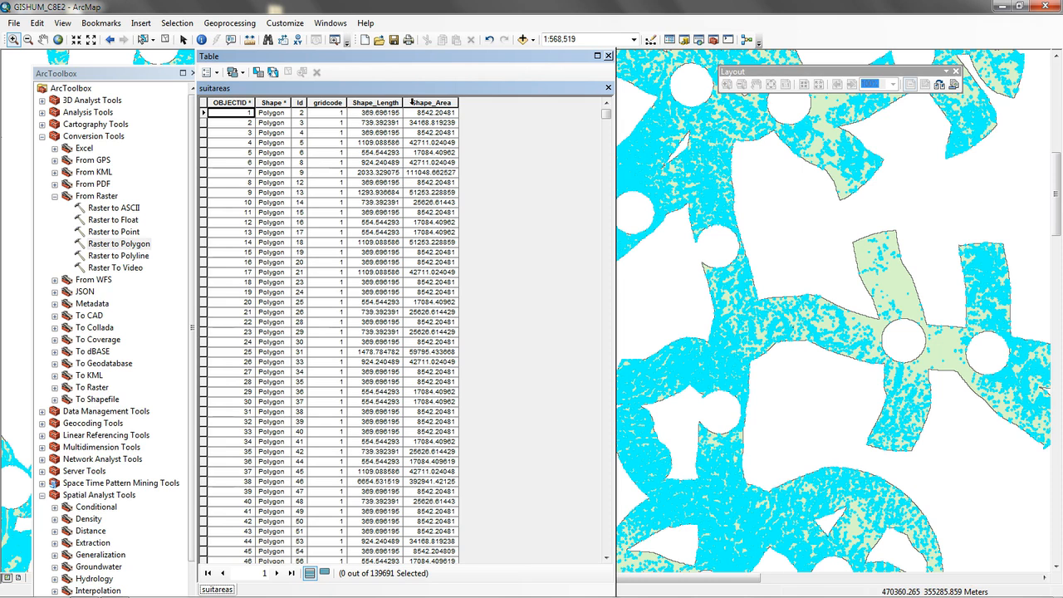
left_click(608, 55)
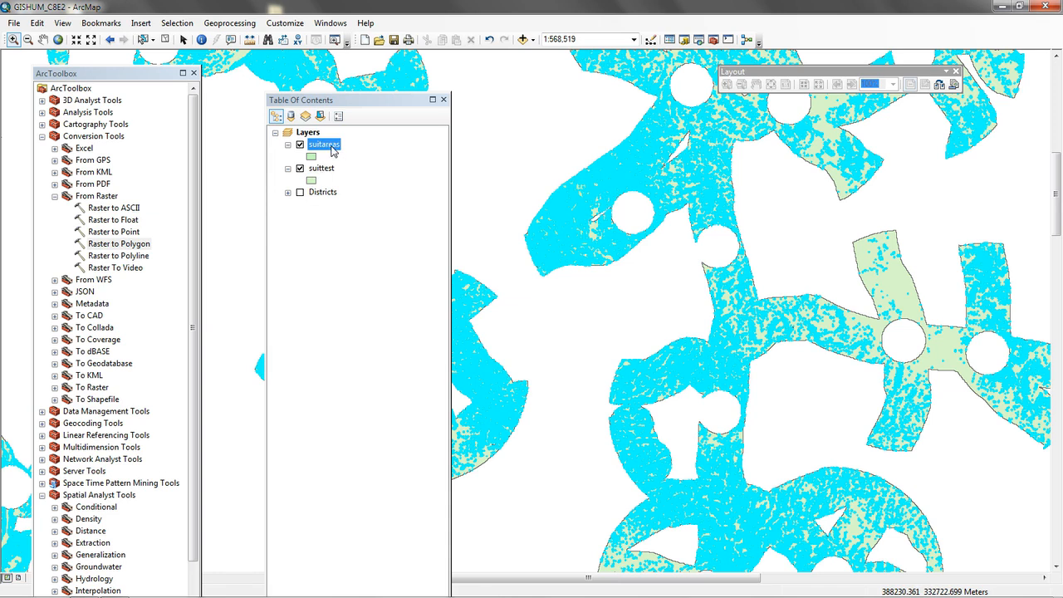
Step: Remove the suittest layer from the map
left_click(320, 168)
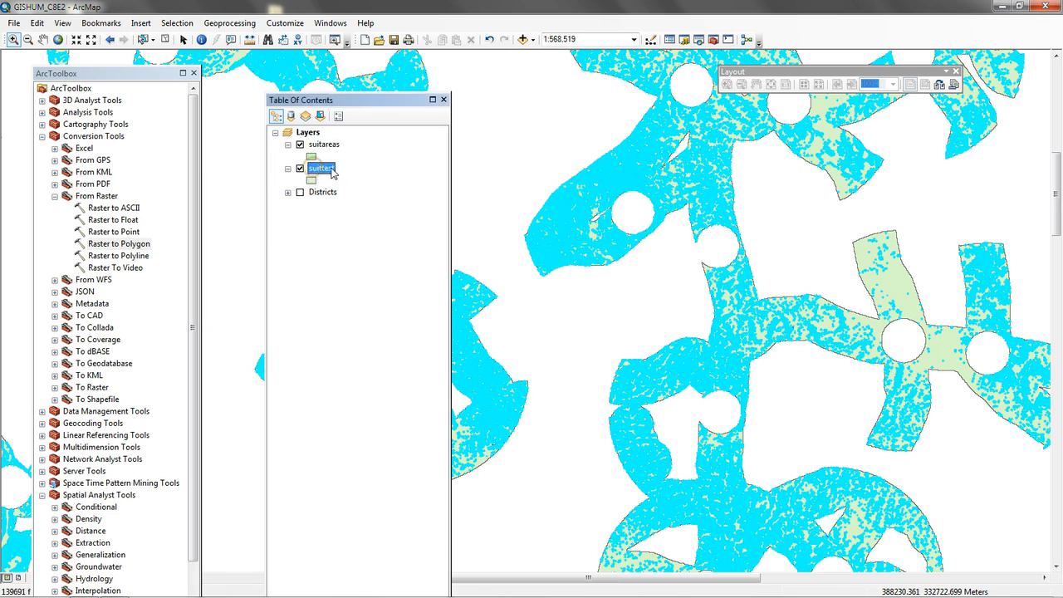
right_click(330, 170)
left_click(348, 189)
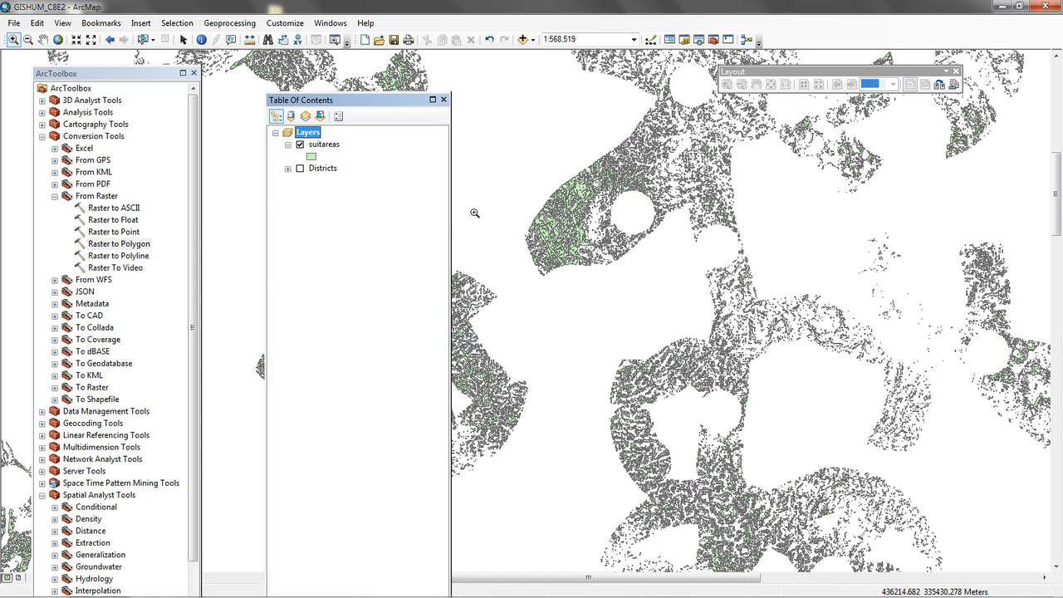
Step: Open the attribute table of the suitareas layer and delete its gridcode field
left_click(331, 146)
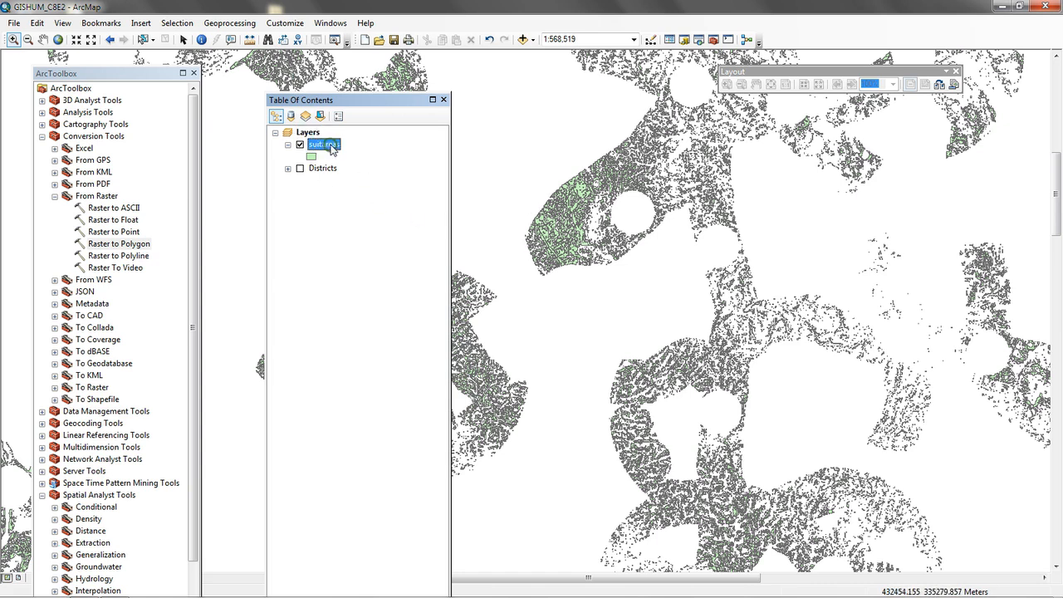
right_click(331, 146)
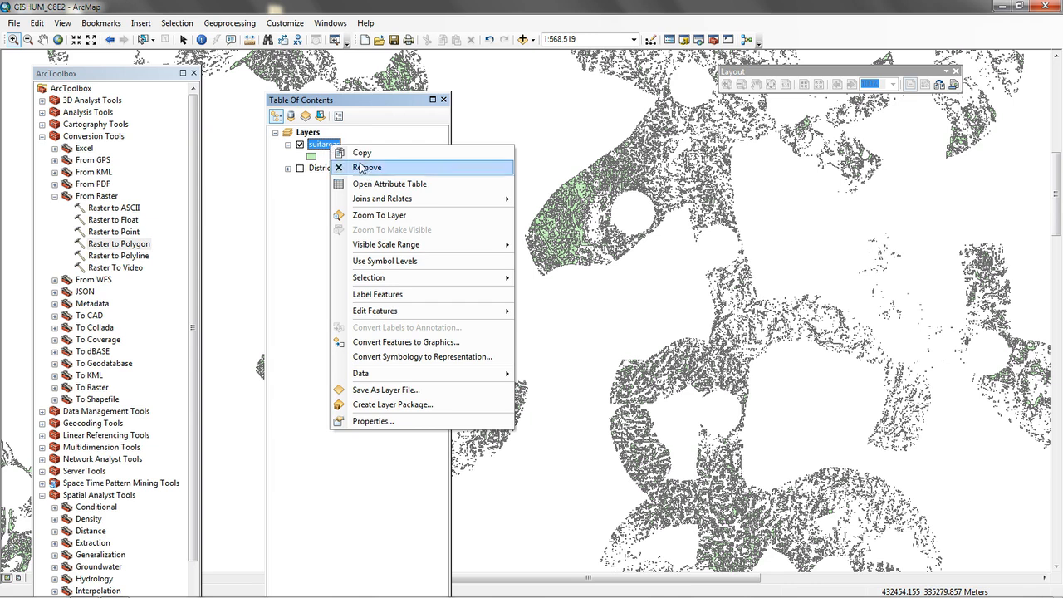
left_click(378, 184)
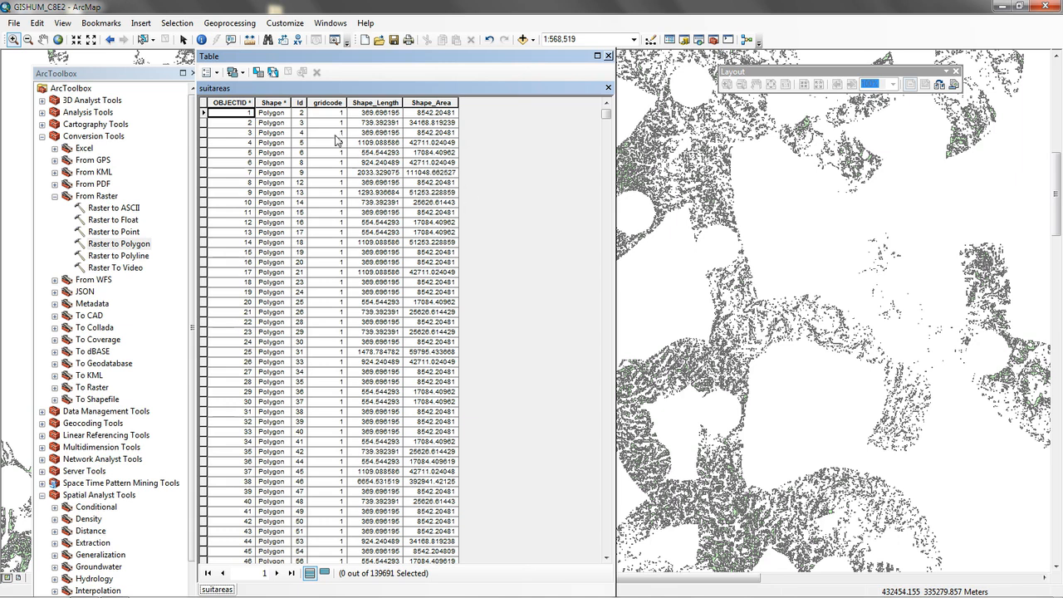
left_click(329, 102)
right_click(330, 101)
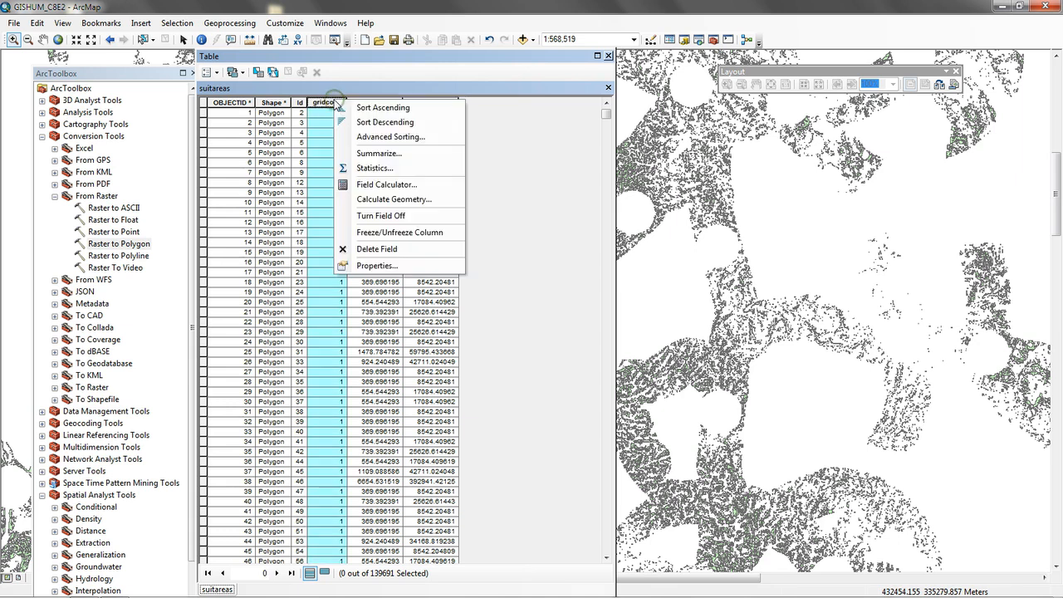
left_click(387, 249)
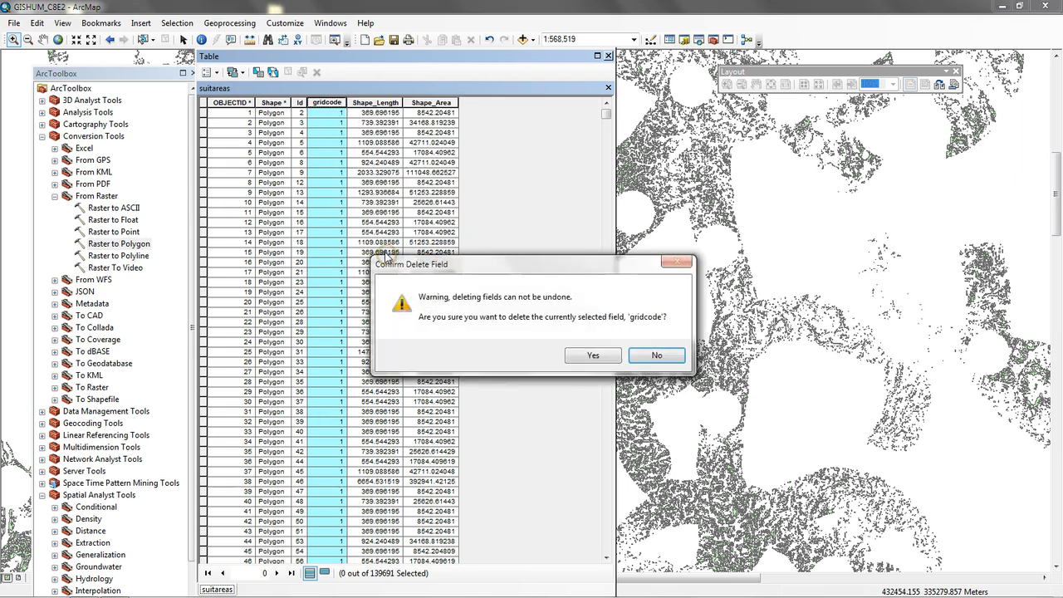
left_click(600, 357)
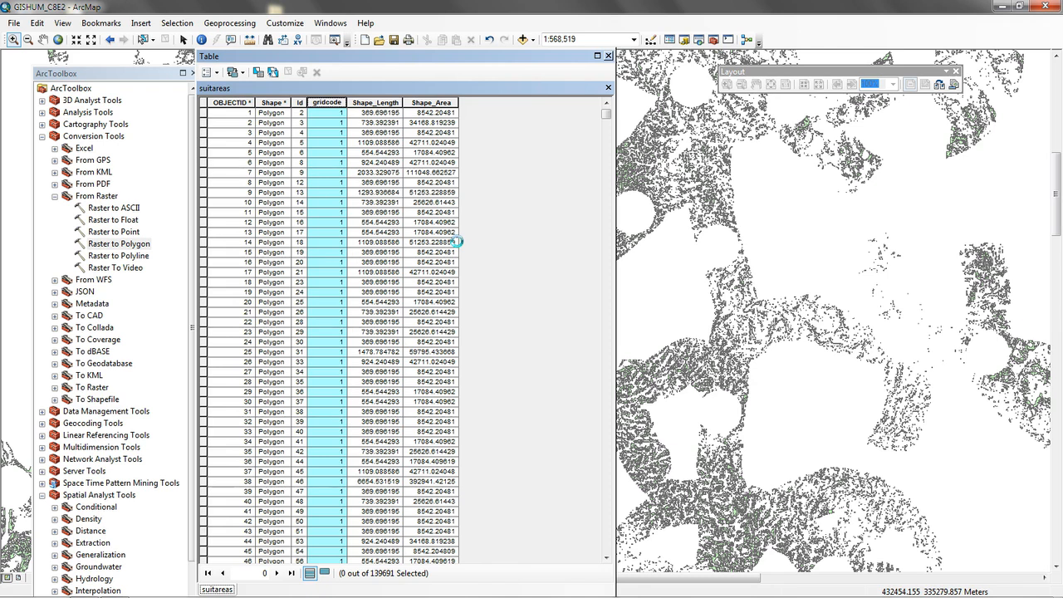
Step: Add a Long Integer field named AREA to the suitareas attribute table
left_click(207, 72)
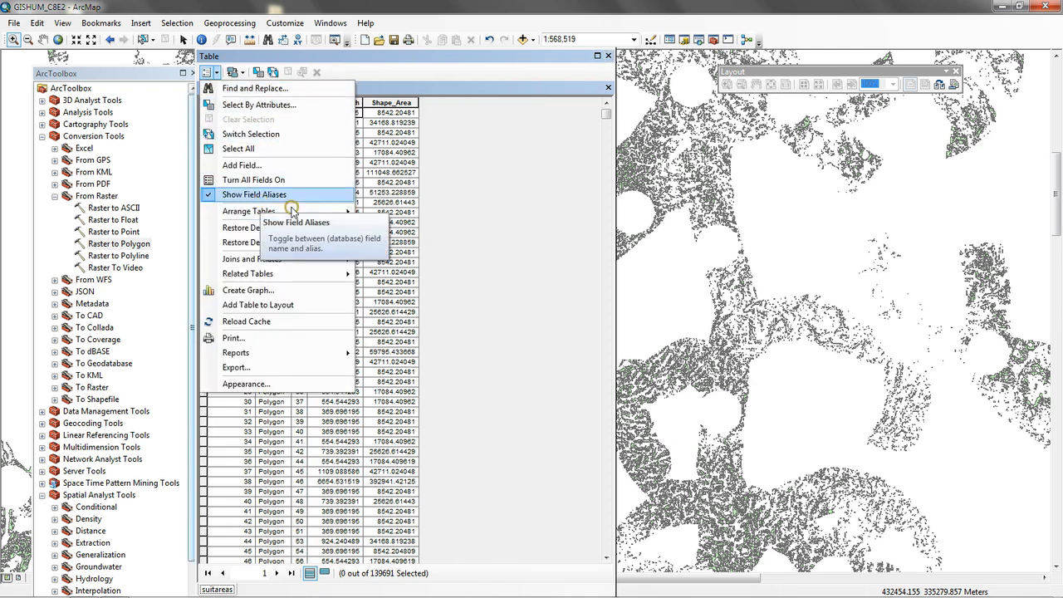
left_click(274, 166)
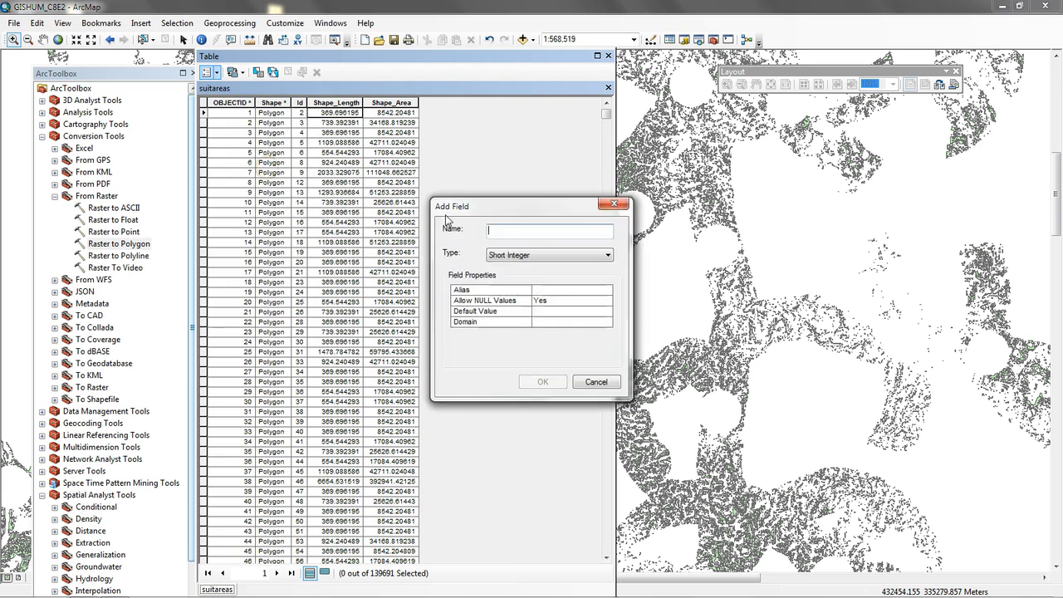
left_click(521, 256)
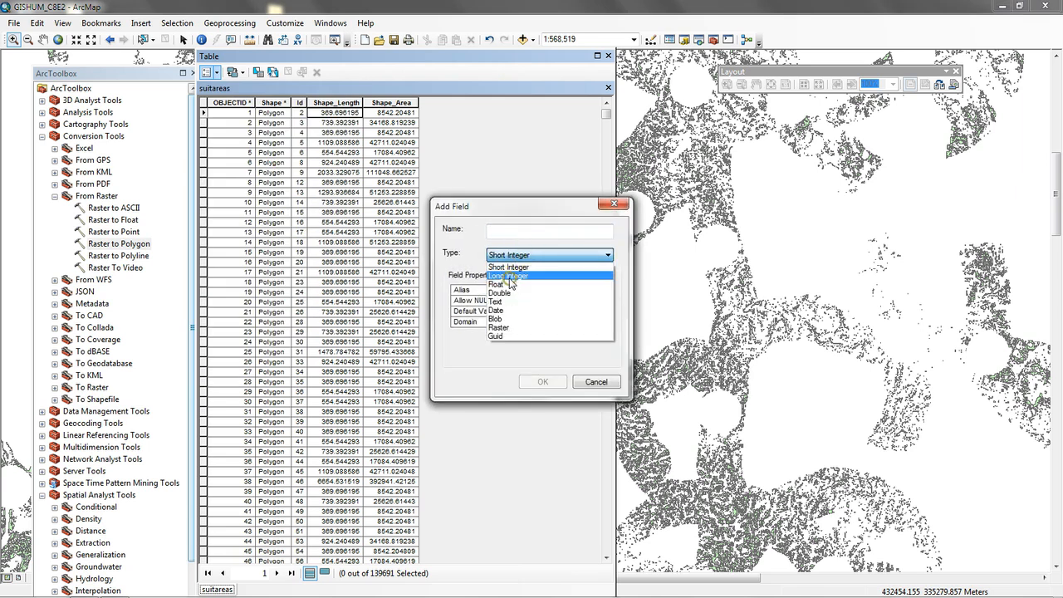
left_click(511, 275)
left_click(522, 233)
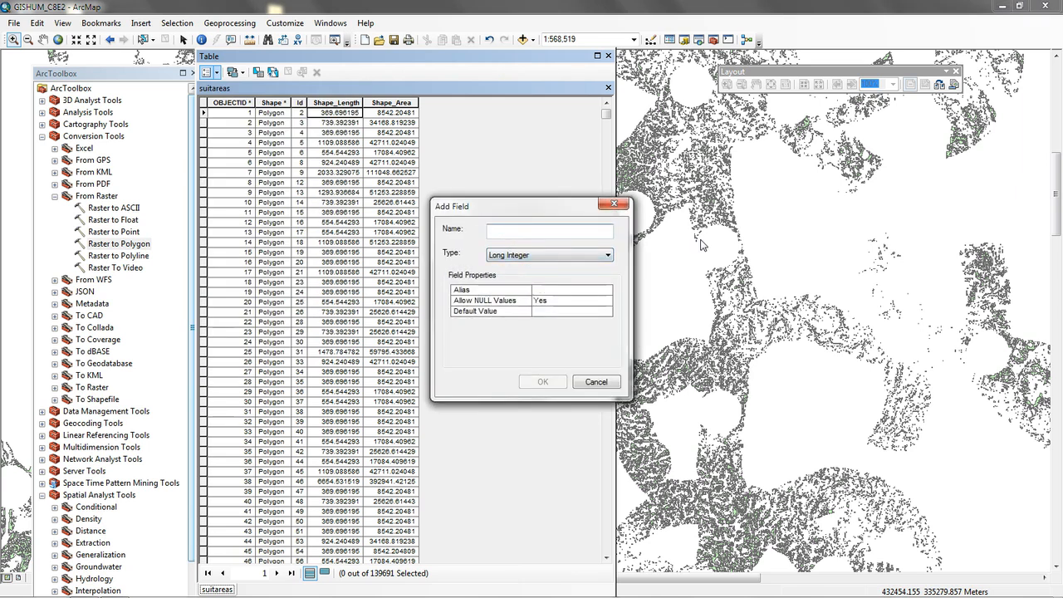
type("AREA")
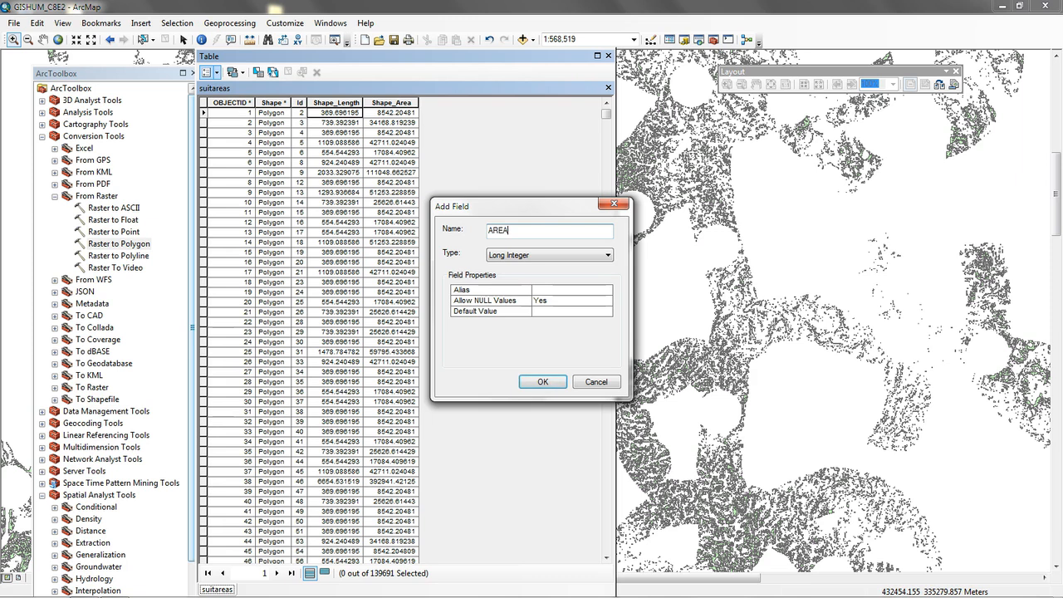
left_click(543, 382)
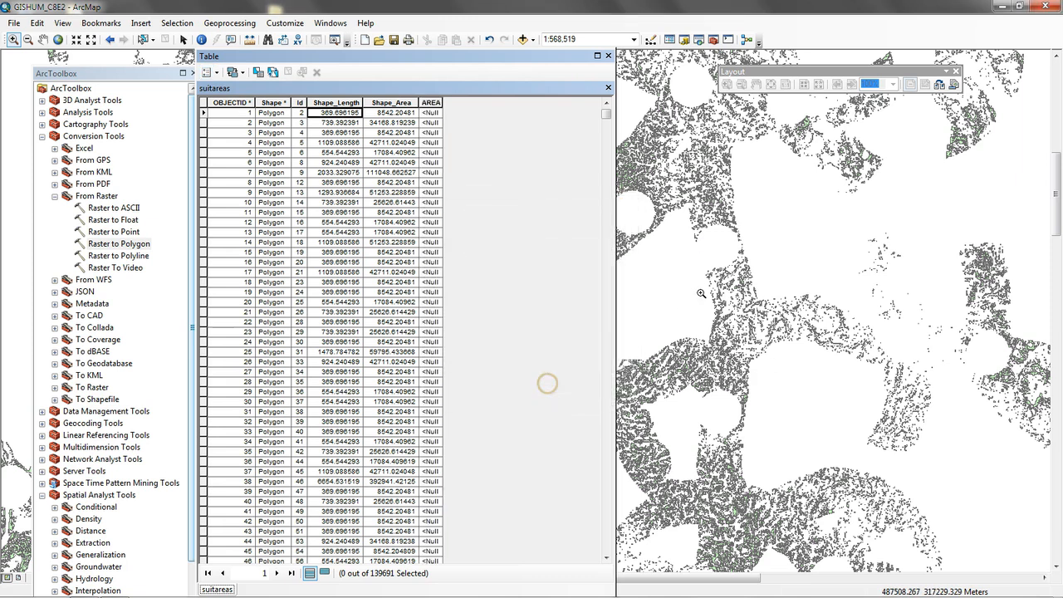
Step: Calculate the AREA field's geometry as area in square meters, using the coordinate system of the data source
left_click(431, 102)
right_click(431, 102)
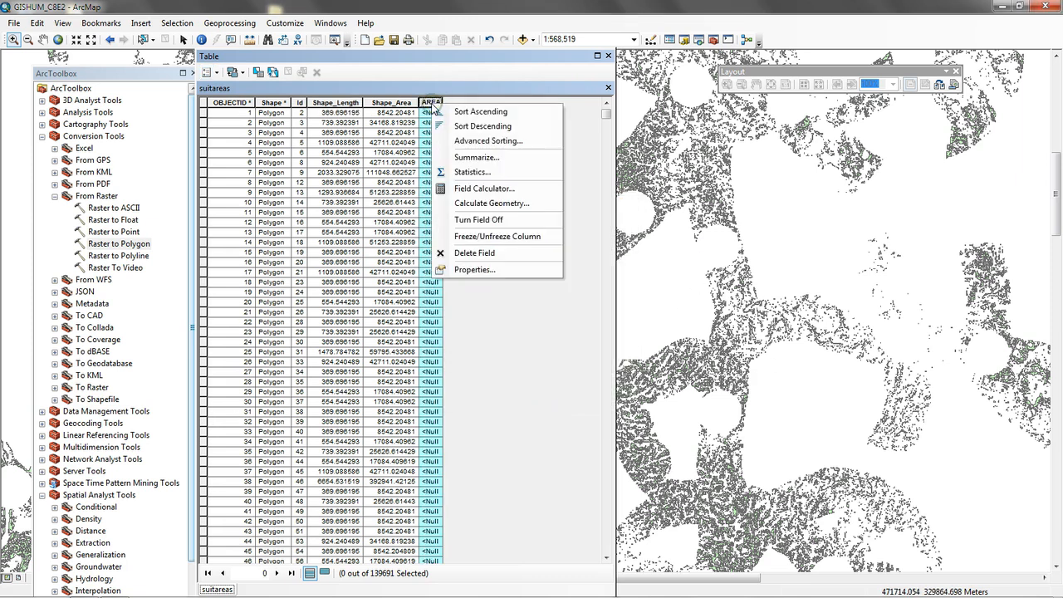
left_click(479, 203)
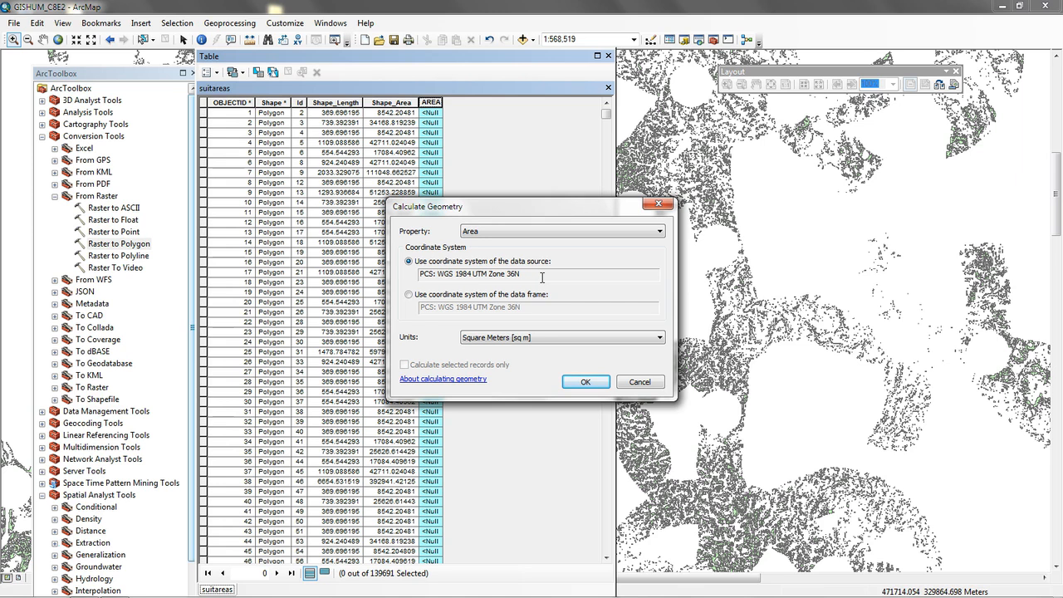
left_click(584, 382)
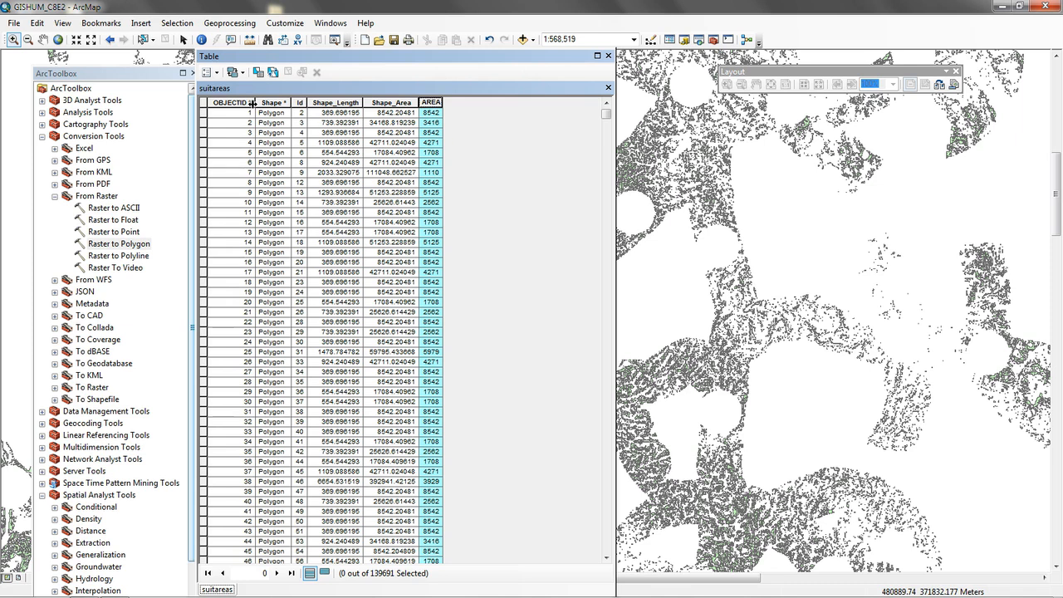
Step: Add a Long Integer field named CAPACITY to the suitareas attribute table
left_click(214, 74)
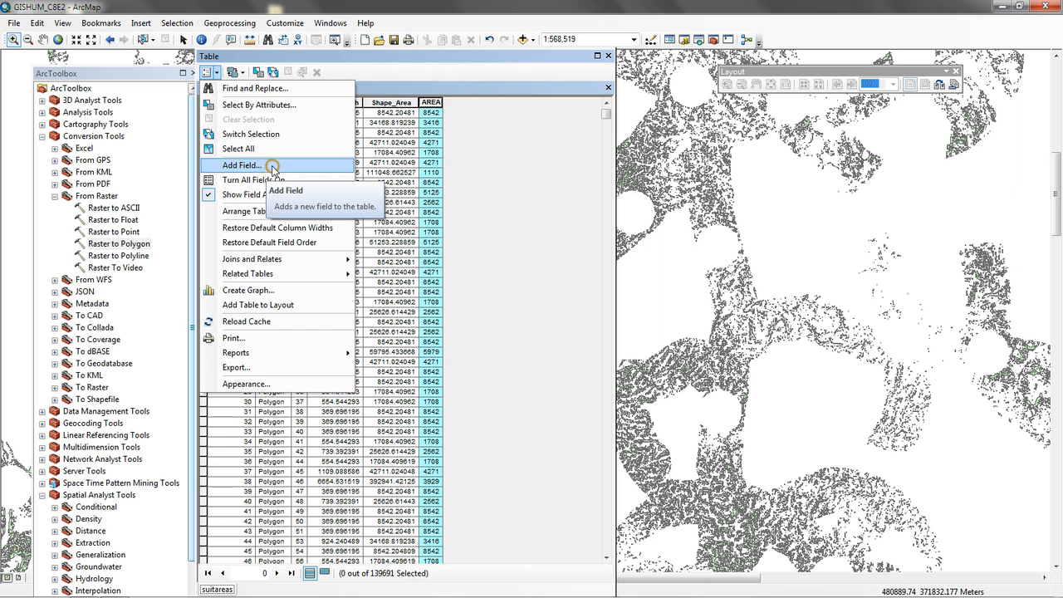
left_click(266, 165)
type("CAPACITY")
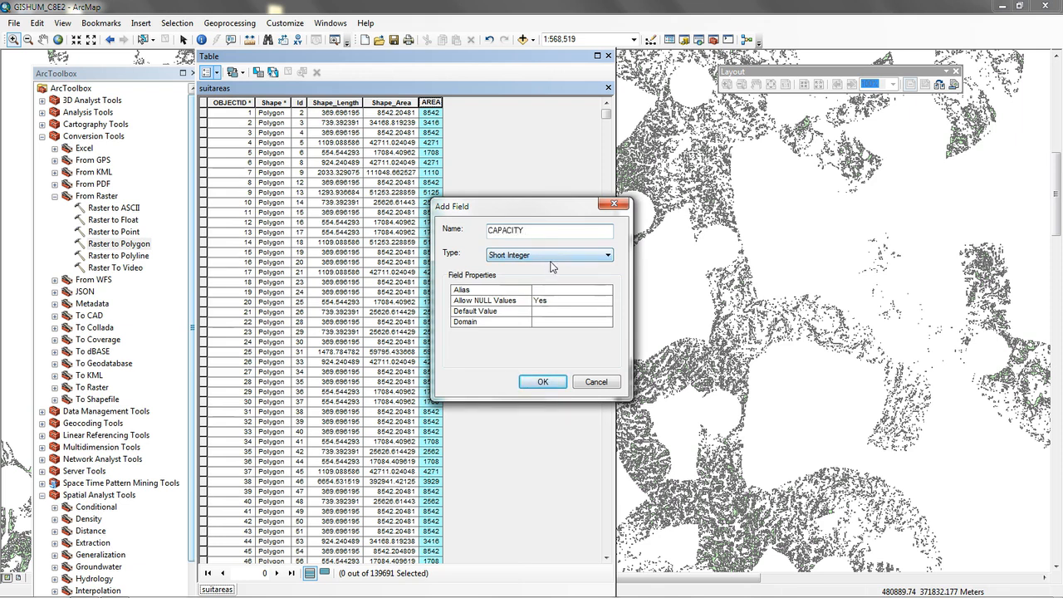
left_click(550, 256)
left_click(550, 272)
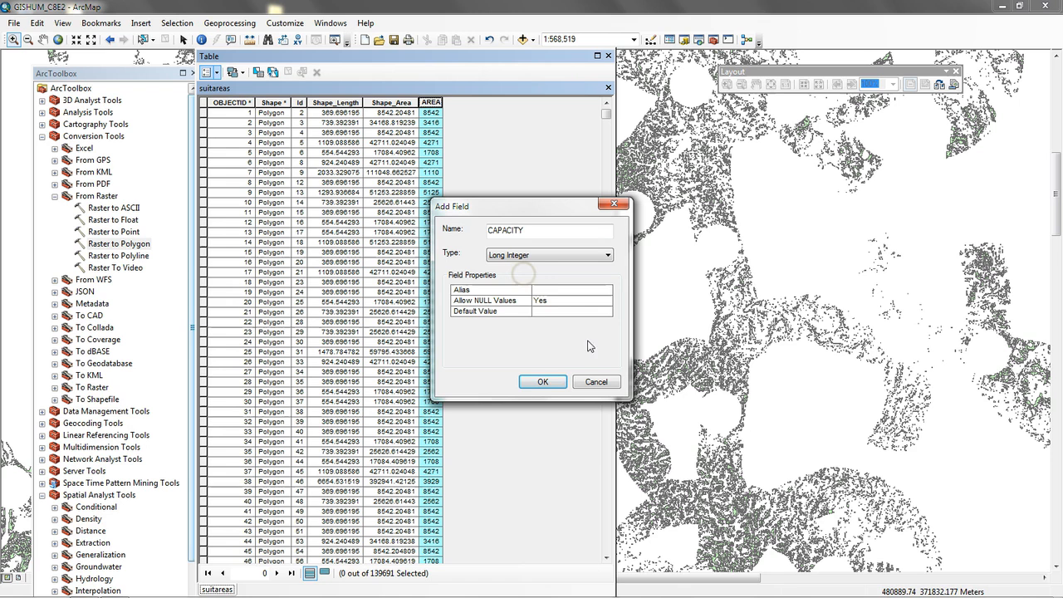
left_click(544, 383)
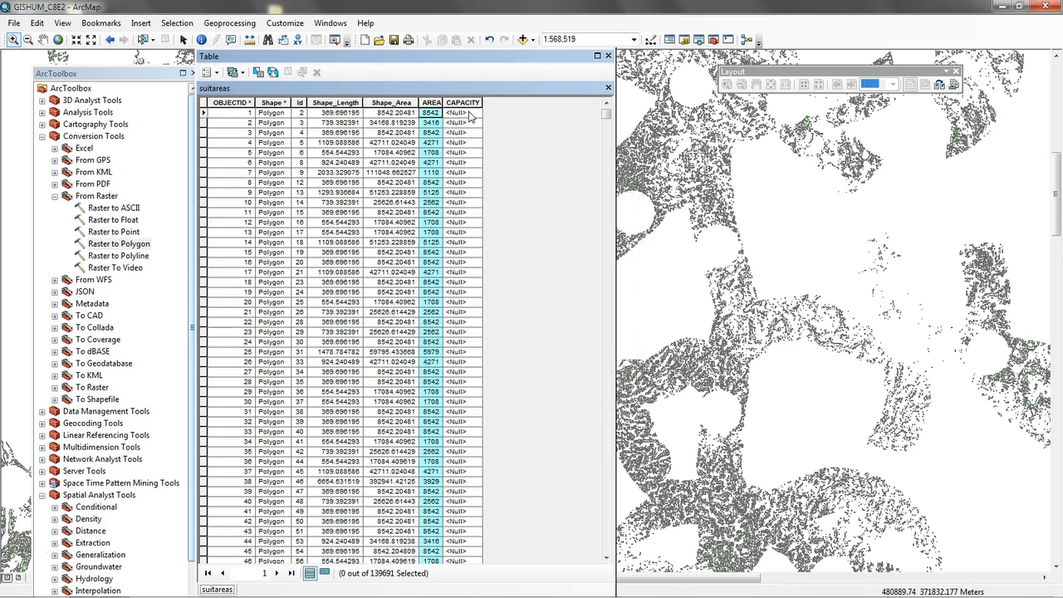
Step: Calculate the CAPACITY field with the Field Calculator expression [AREA]/45
left_click(462, 103)
right_click(465, 103)
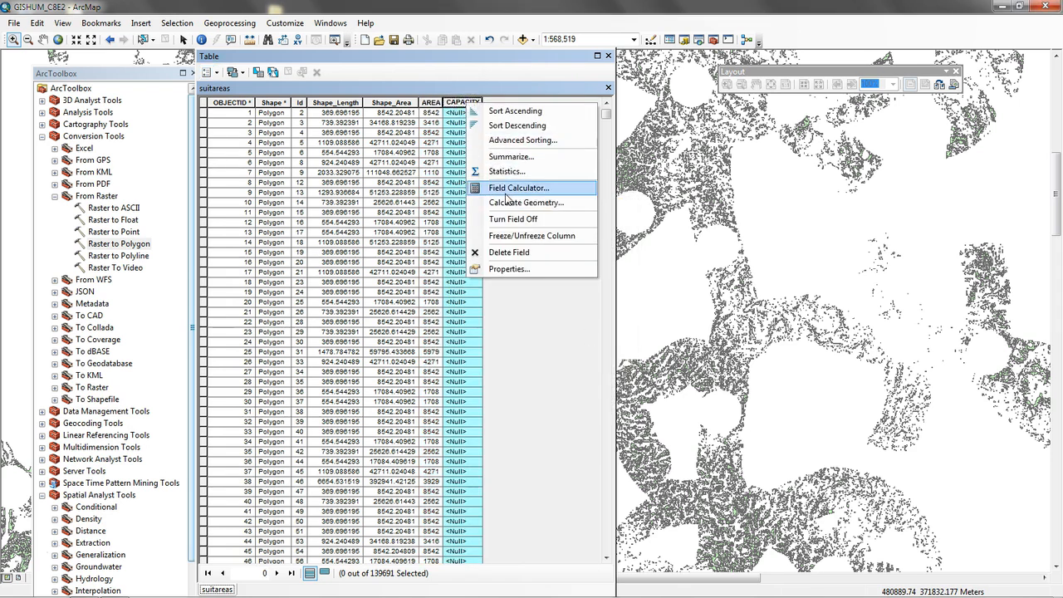
left_click(505, 191)
left_click(399, 242)
double_click(400, 241)
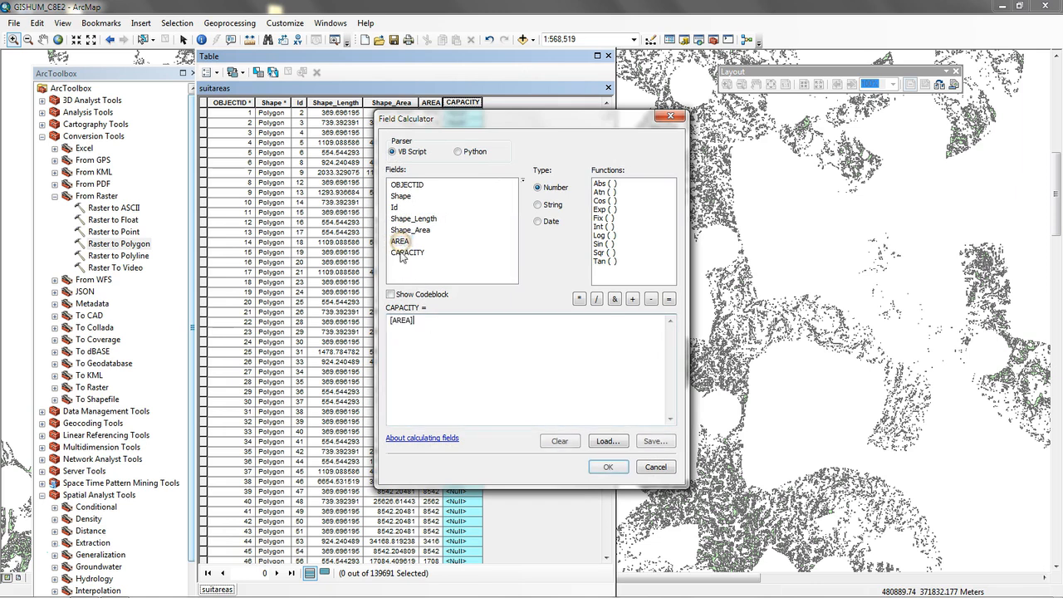
type("/45")
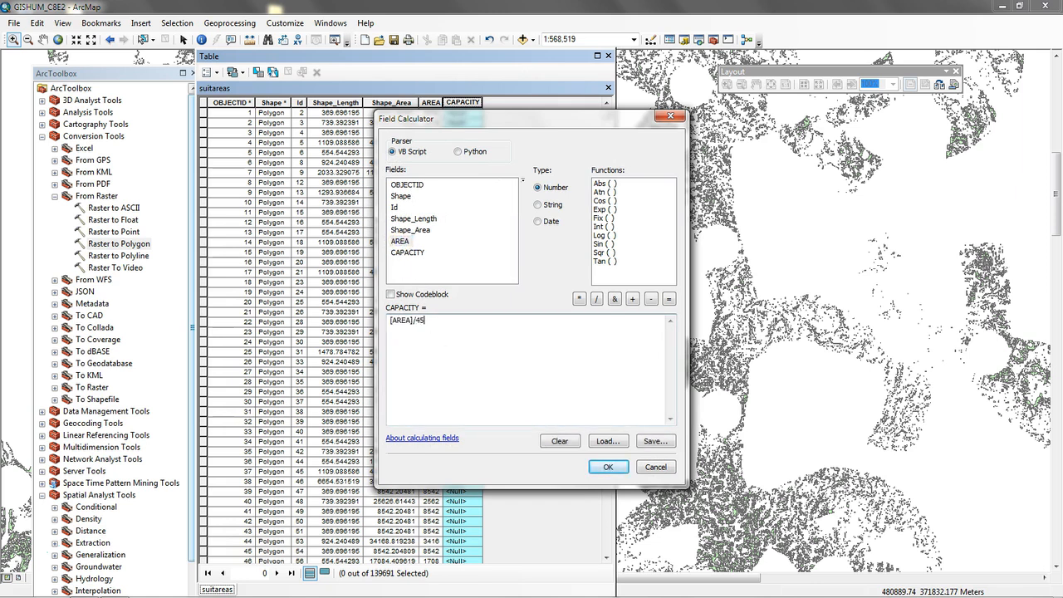
left_click(608, 467)
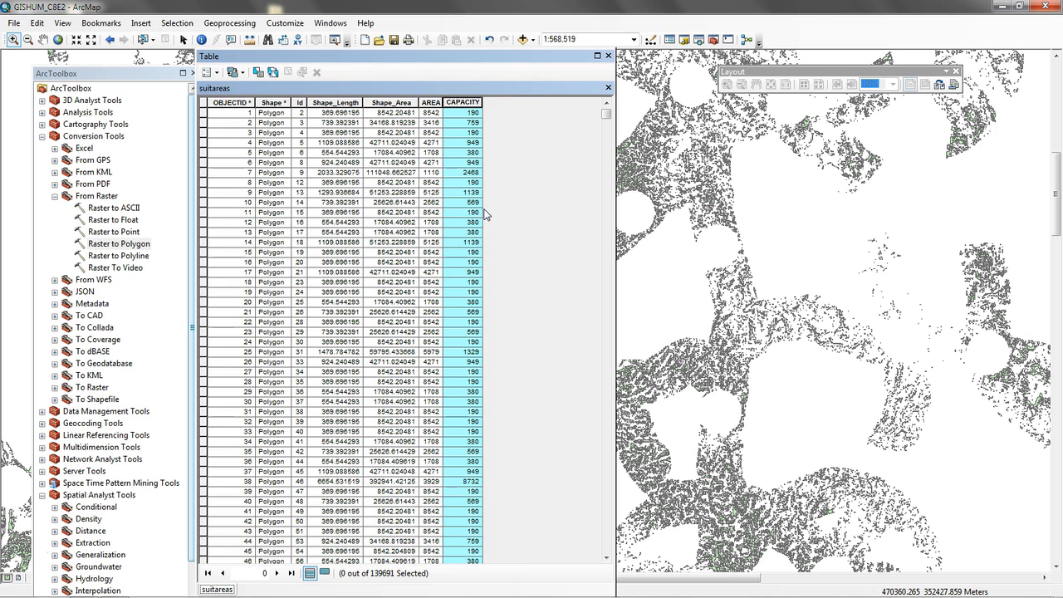
Step: Rearrange the attribute table and table of contents windows to uncover the layer list and more of the map
left_click_drag(375, 62, 326, 63)
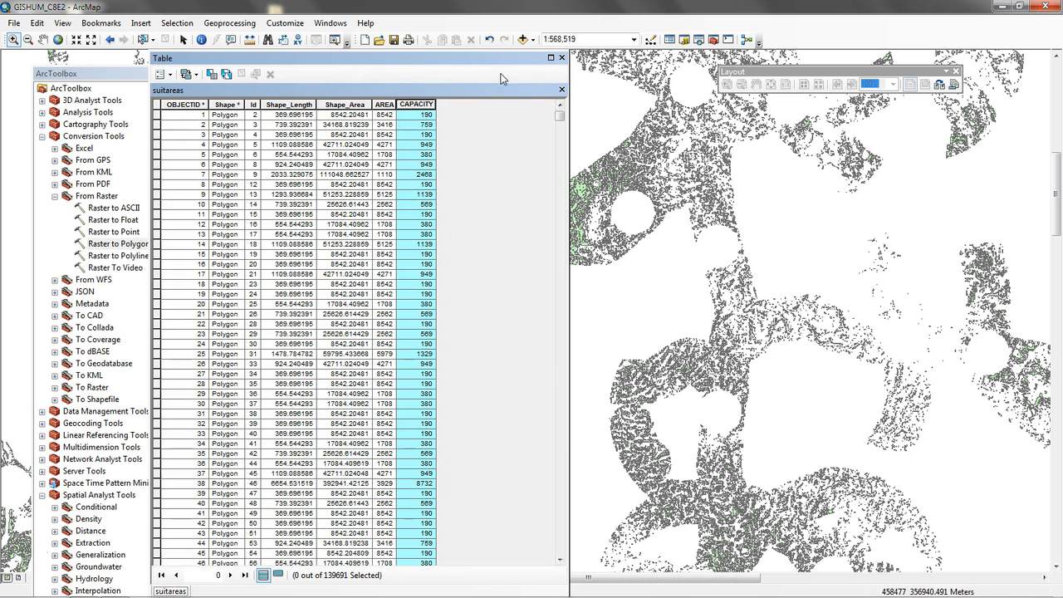
left_click_drag(438, 63, 563, 241)
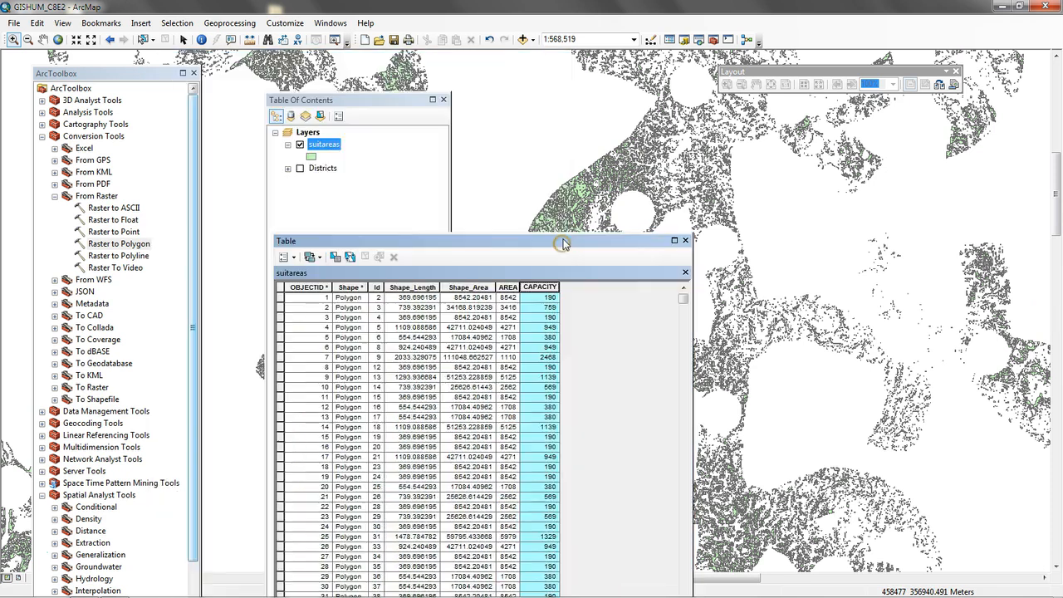
left_click(397, 179)
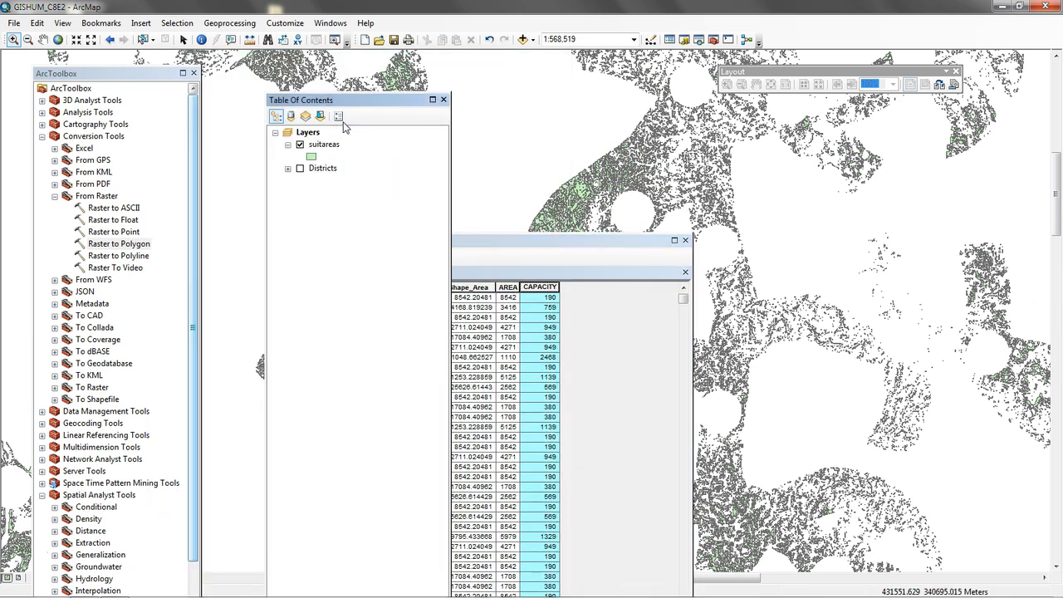
left_click_drag(362, 106, 214, 104)
left_click_drag(463, 240, 301, 220)
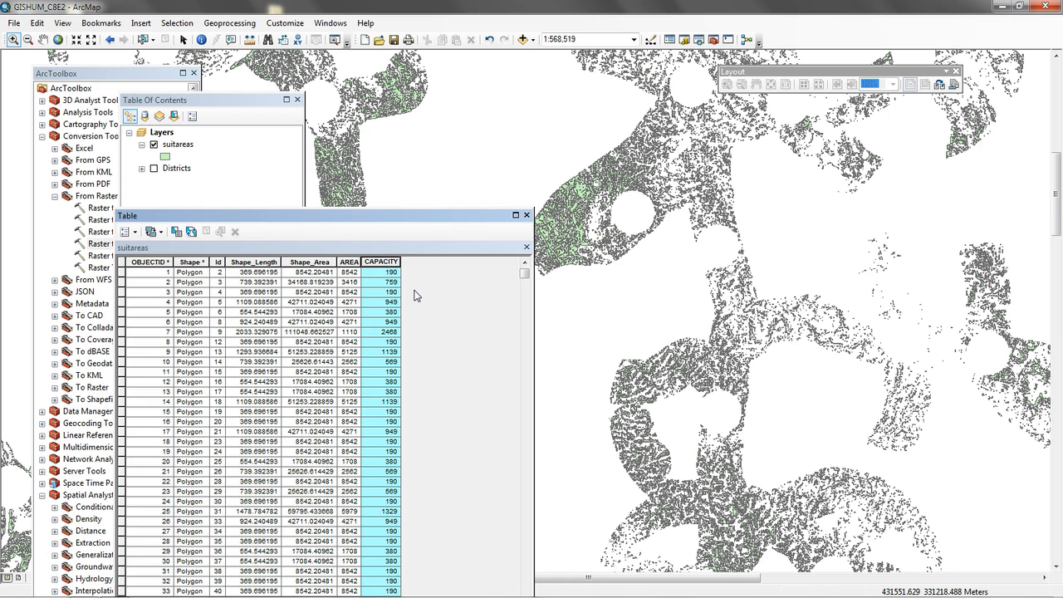
Step: Turn on the Districts layer, zoom to its extent, and move the attribute table clear of the map
left_click(154, 169)
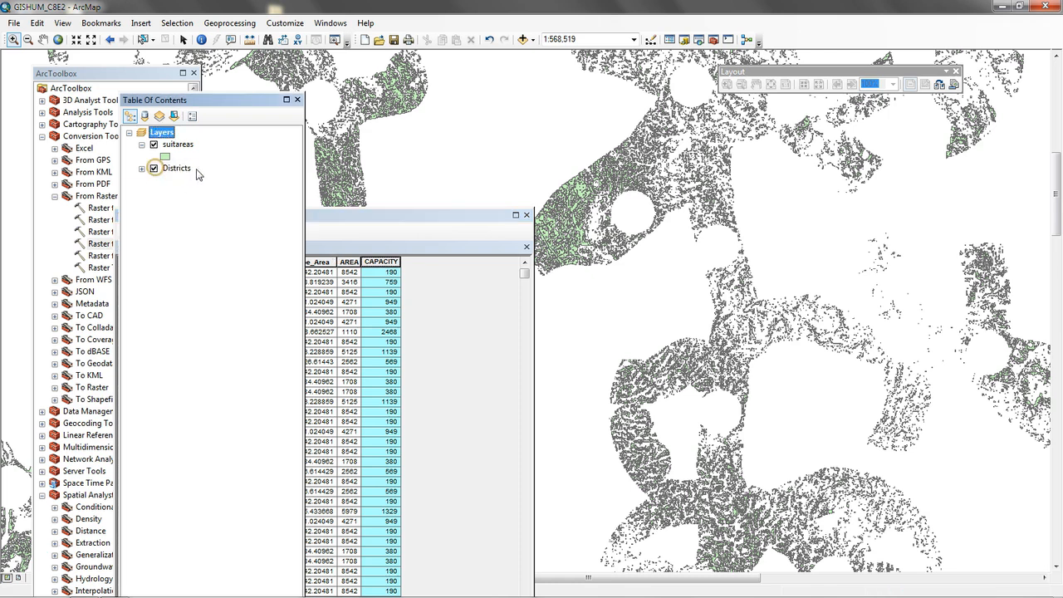
left_click(153, 168)
right_click(183, 170)
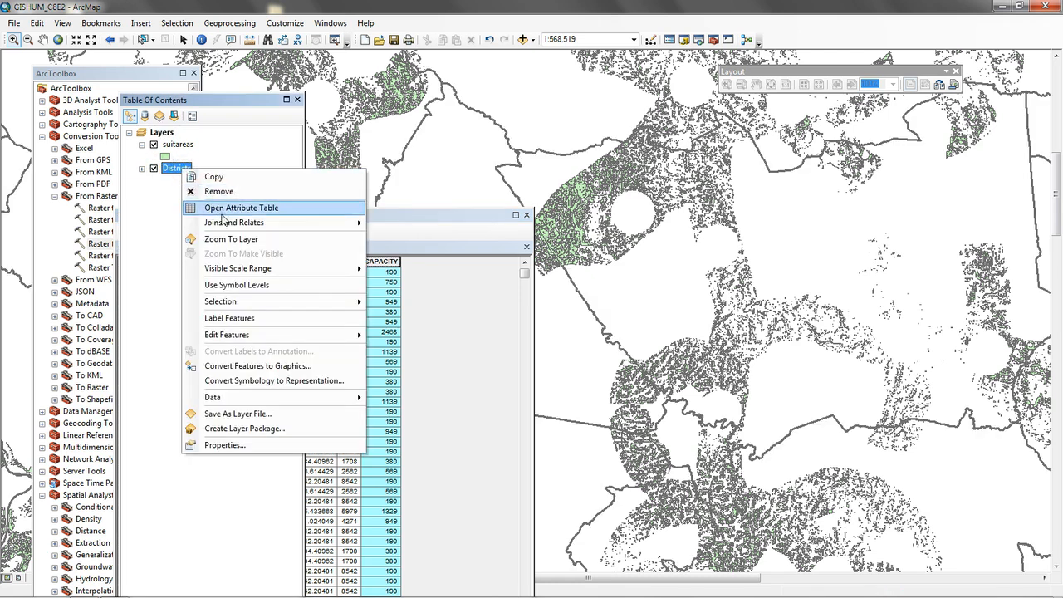
left_click(231, 238)
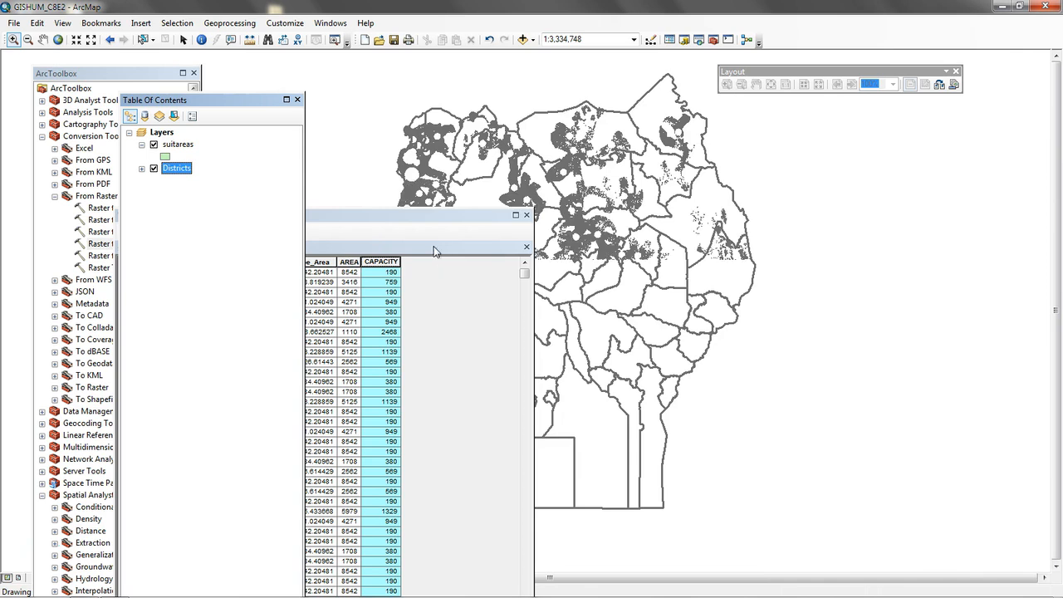
left_click_drag(438, 216, 346, 344)
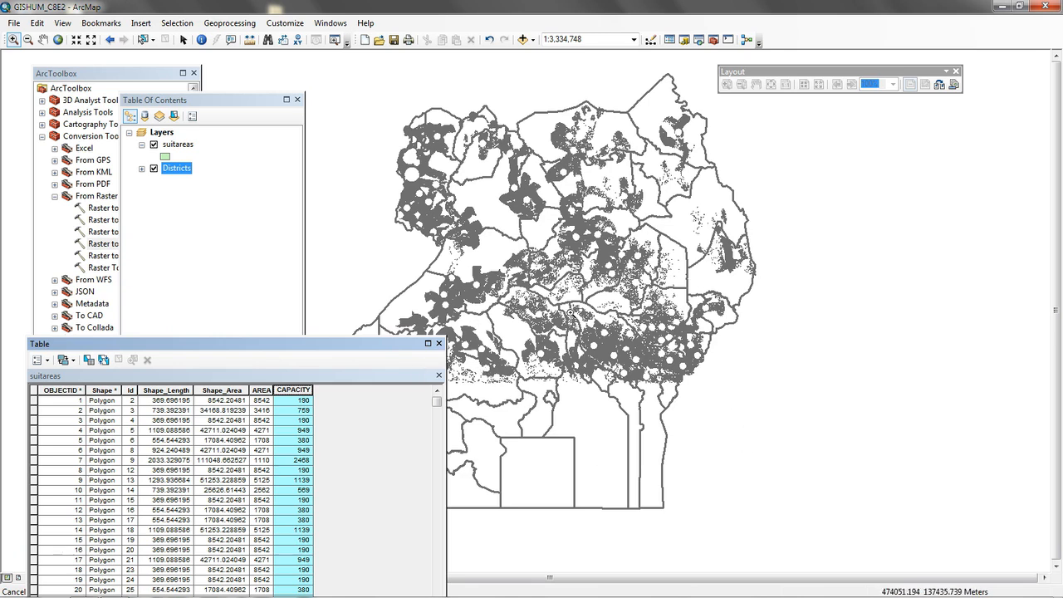
Step: Select the Gulu district in the Districts layer by attributes, using the expression "DNAME" = 'Gulu'
left_click(178, 170)
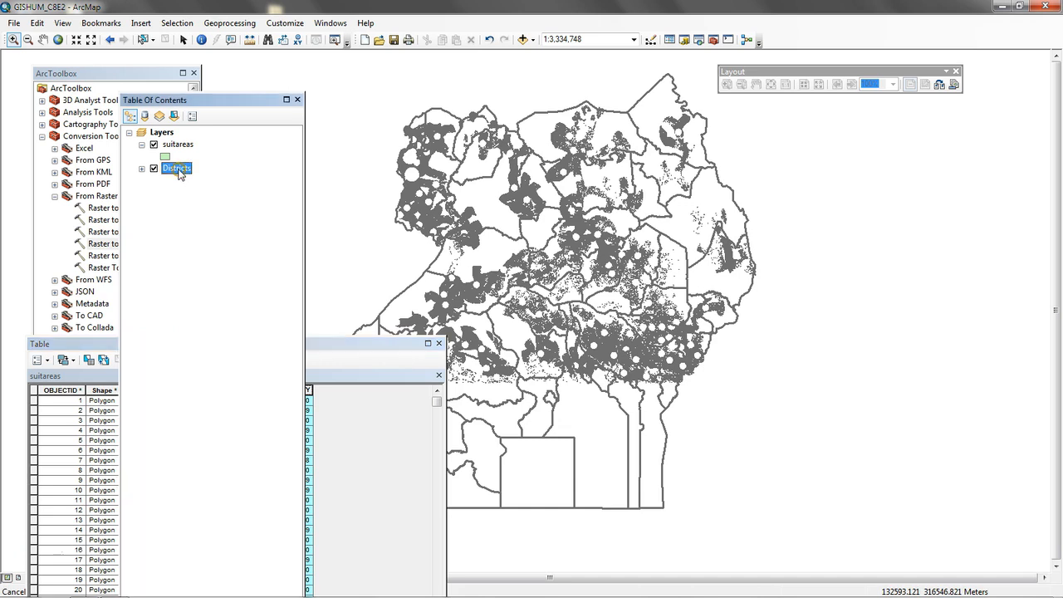
right_click(178, 169)
left_click(179, 23)
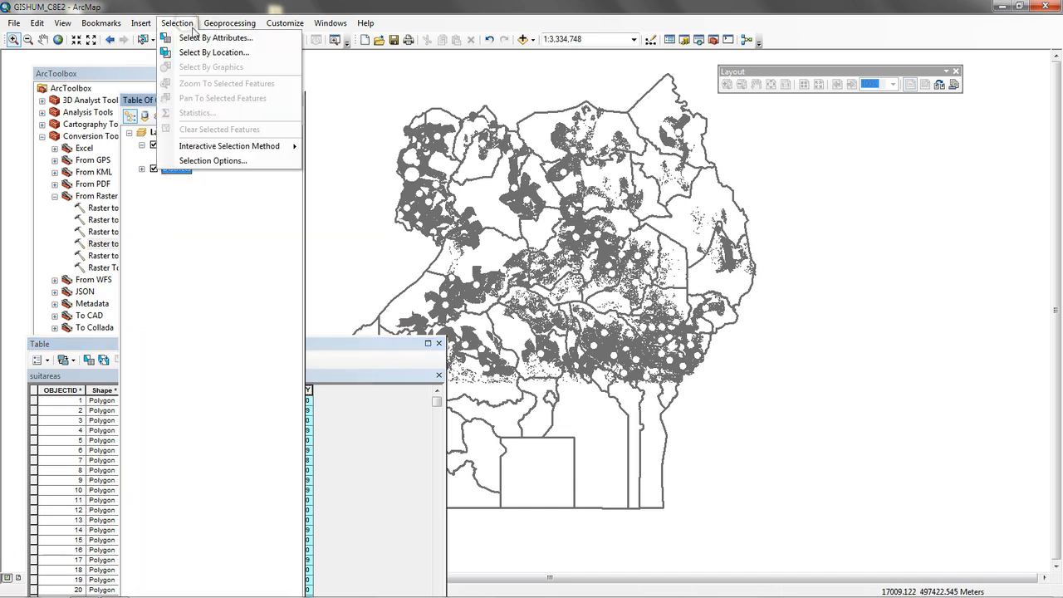
left_click(208, 38)
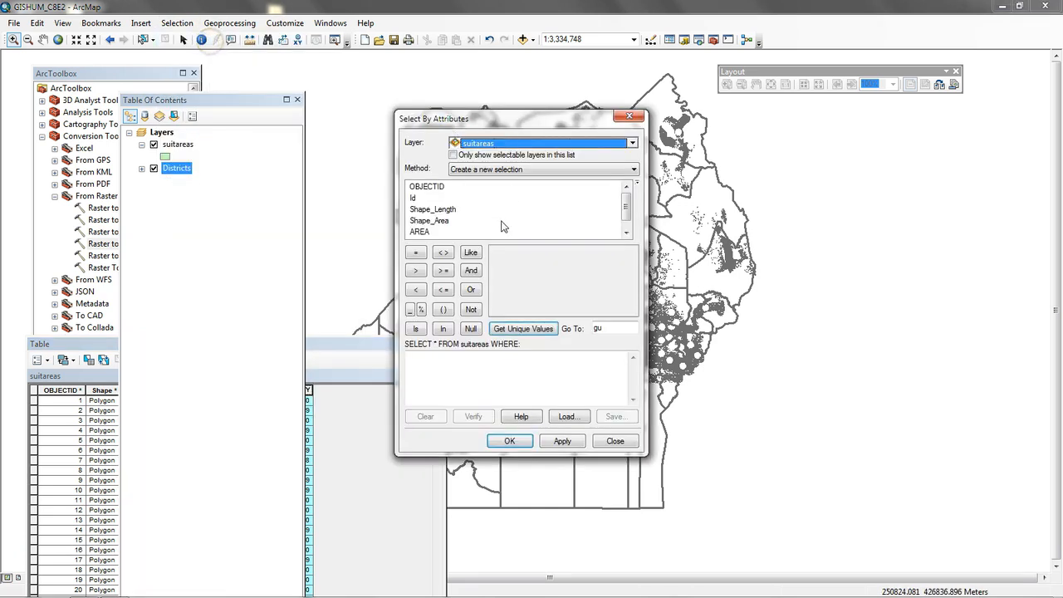
left_click(632, 143)
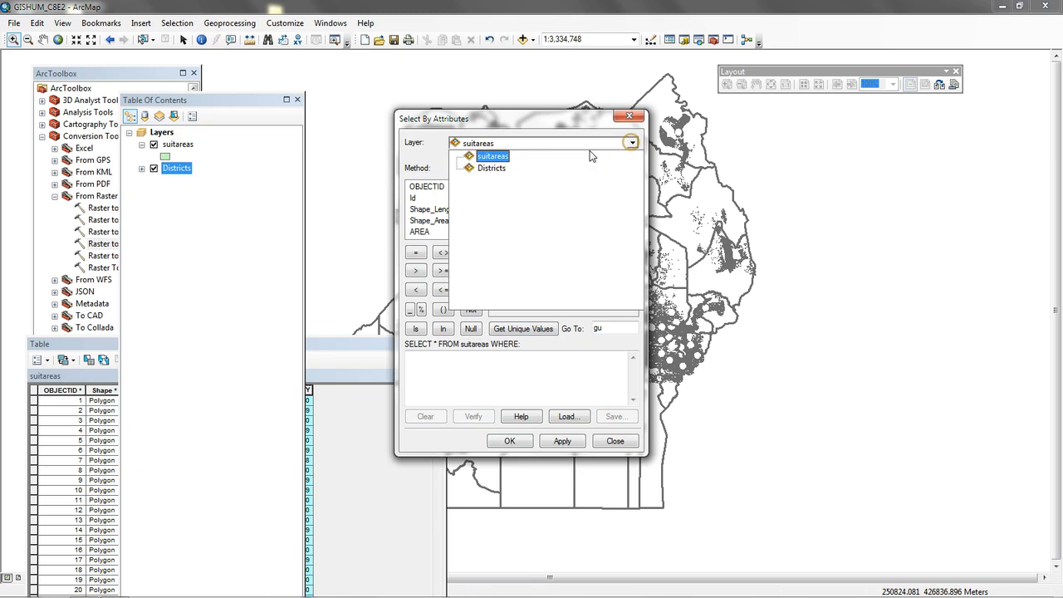
left_click(480, 162)
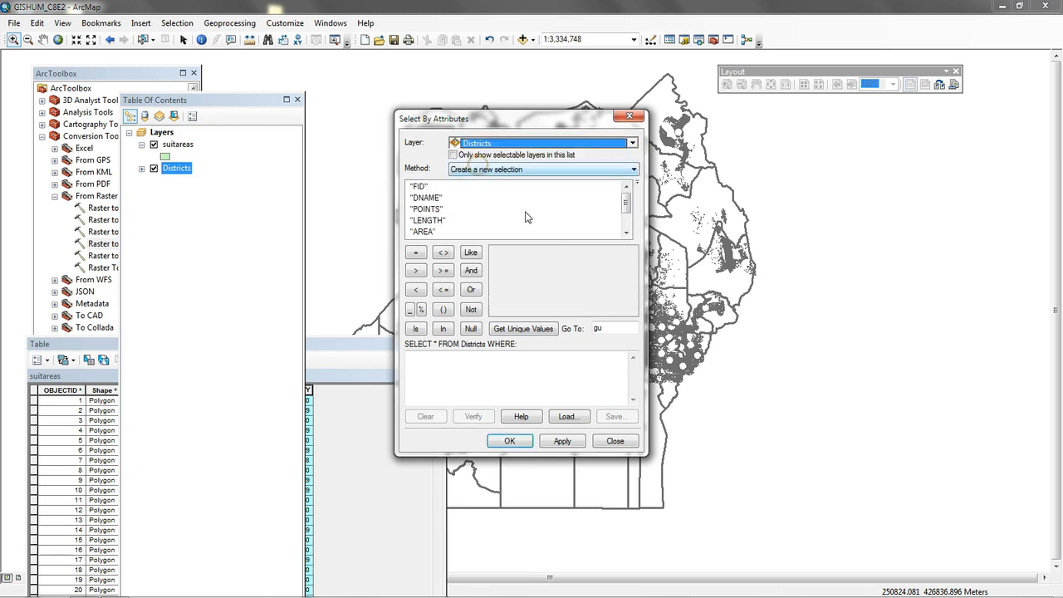
double_click(426, 198)
left_click(528, 329)
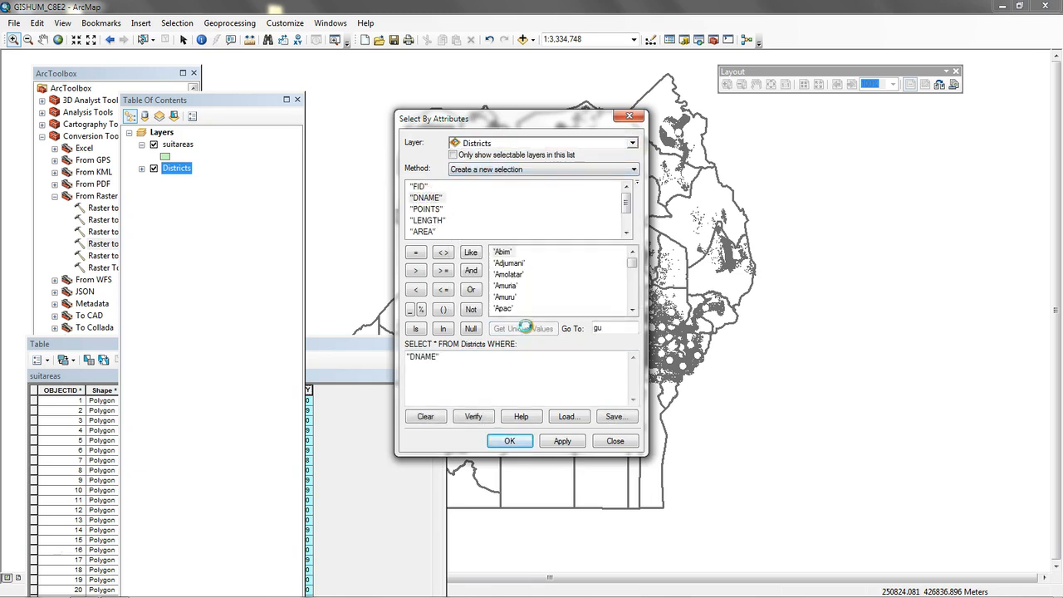
left_click(416, 253)
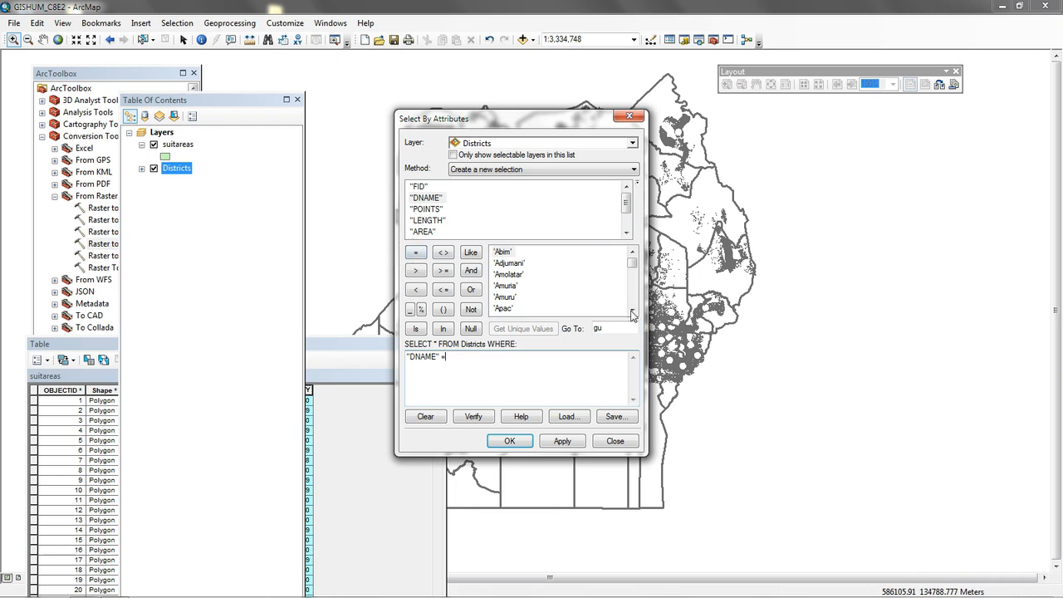
left_click_drag(606, 328, 573, 319)
type("g")
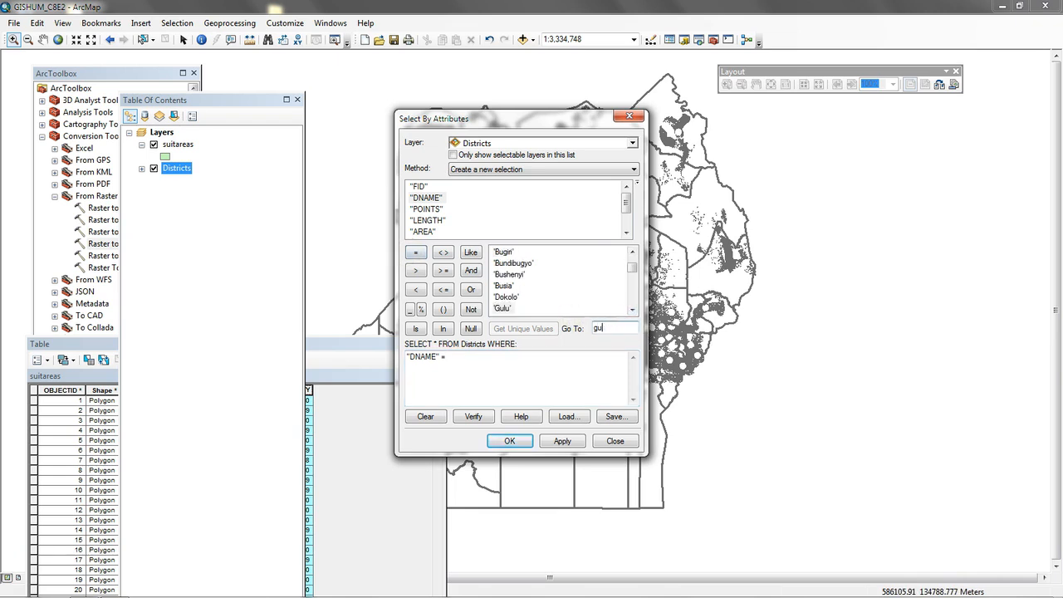
double_click(503, 309)
left_click(562, 441)
left_click(509, 441)
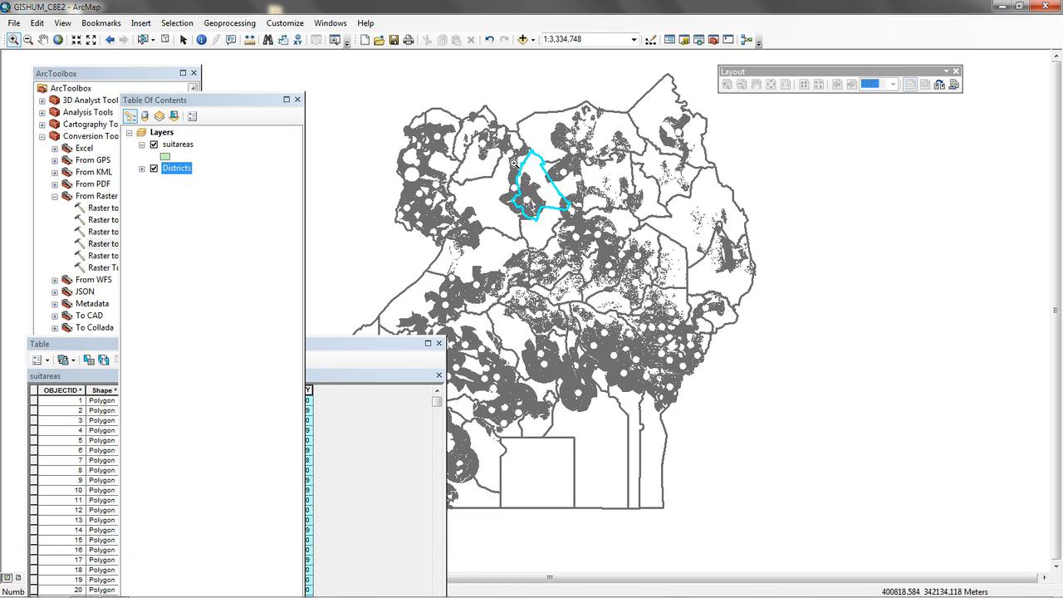
Step: Clip suitareas with the selected Districts feature, saving the output feature class as final_suit in Default.gdb
left_click(229, 22)
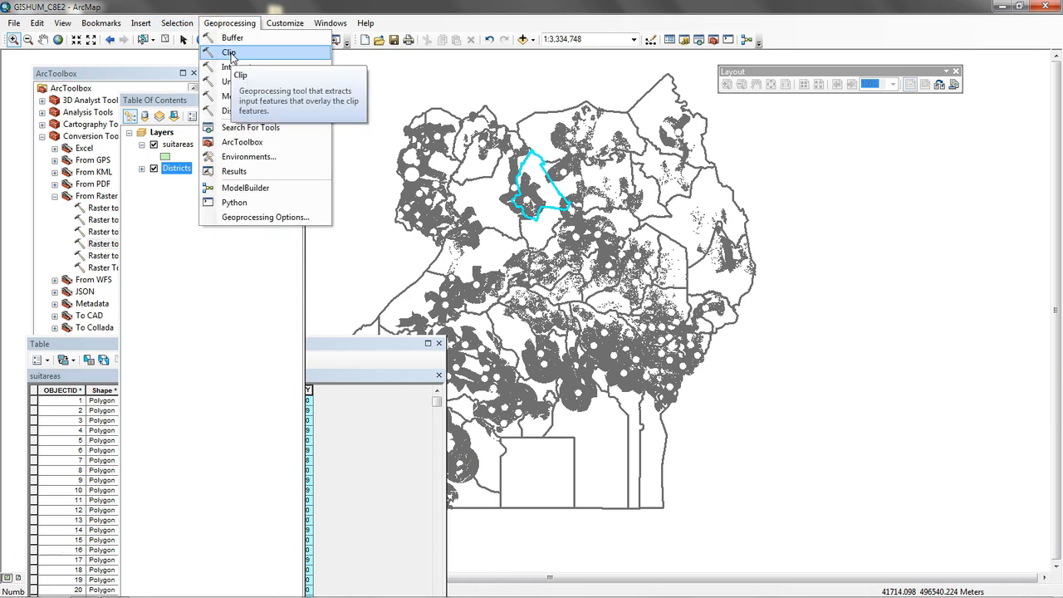
left_click(229, 52)
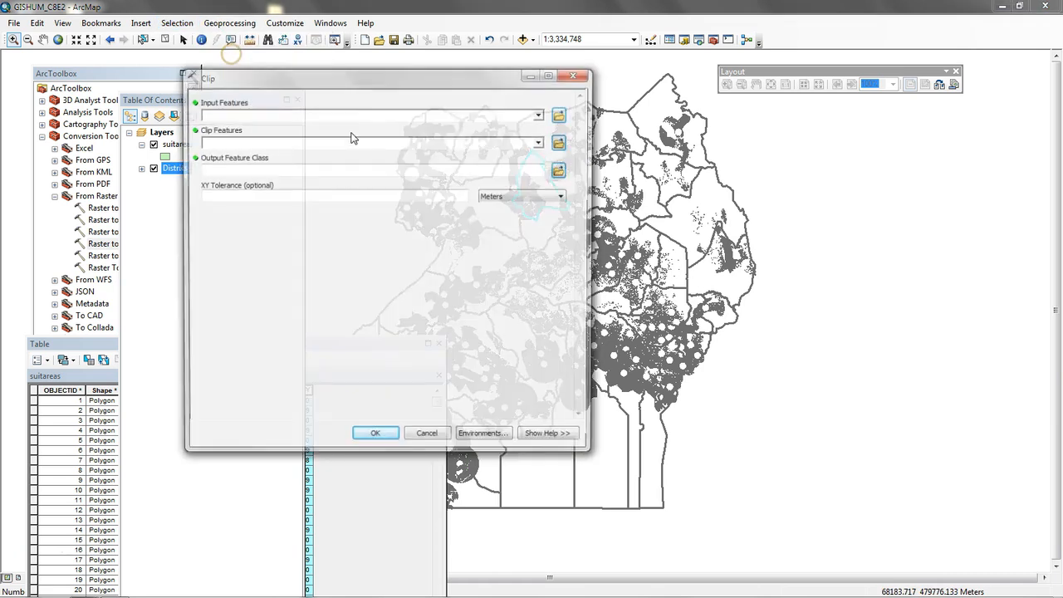
left_click(540, 114)
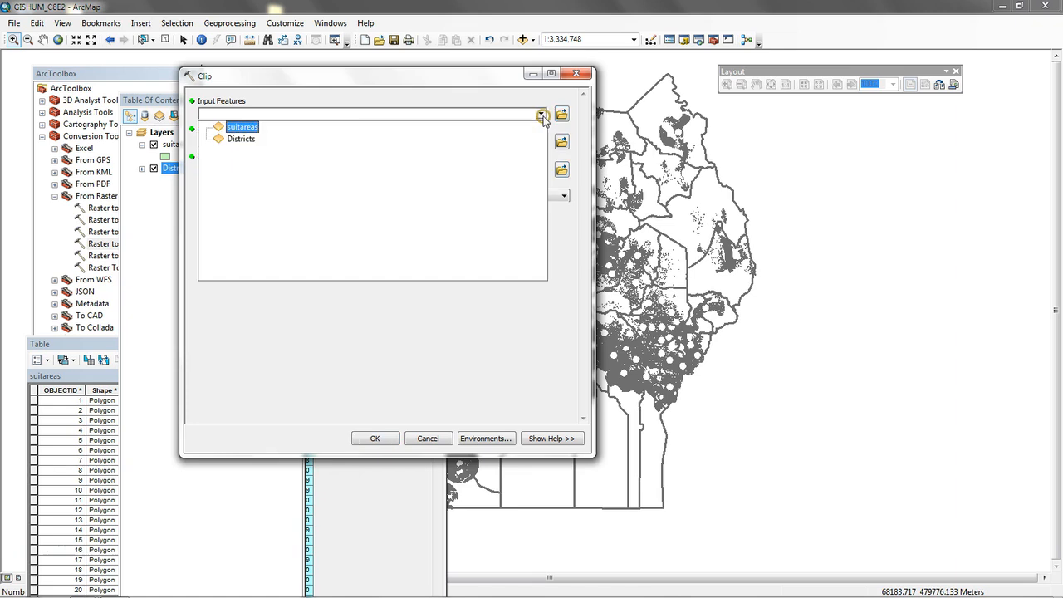
left_click(232, 127)
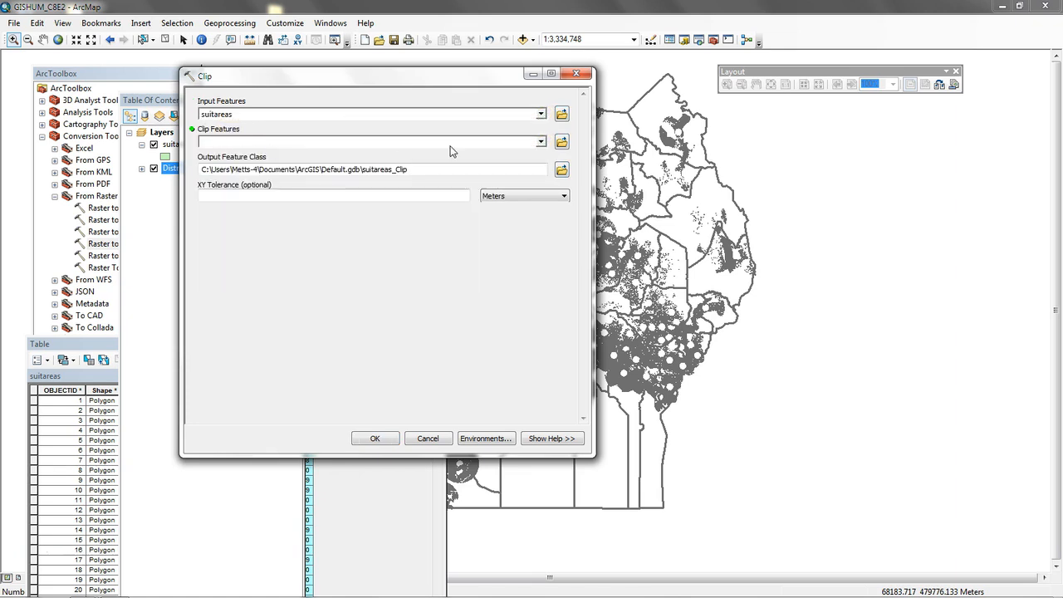
left_click(541, 142)
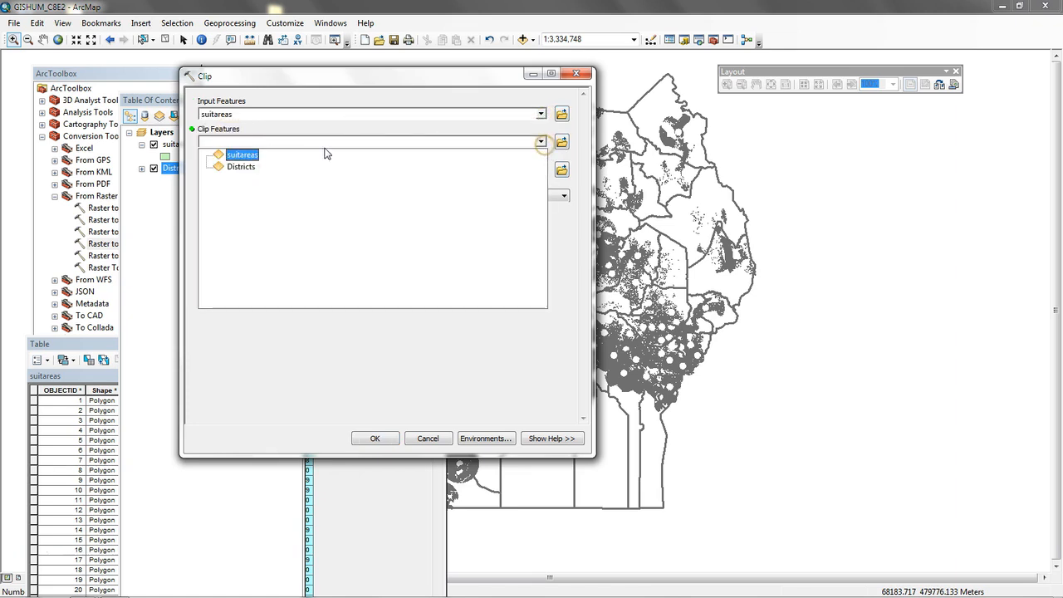
left_click(249, 166)
left_click_drag(406, 170, 394, 172)
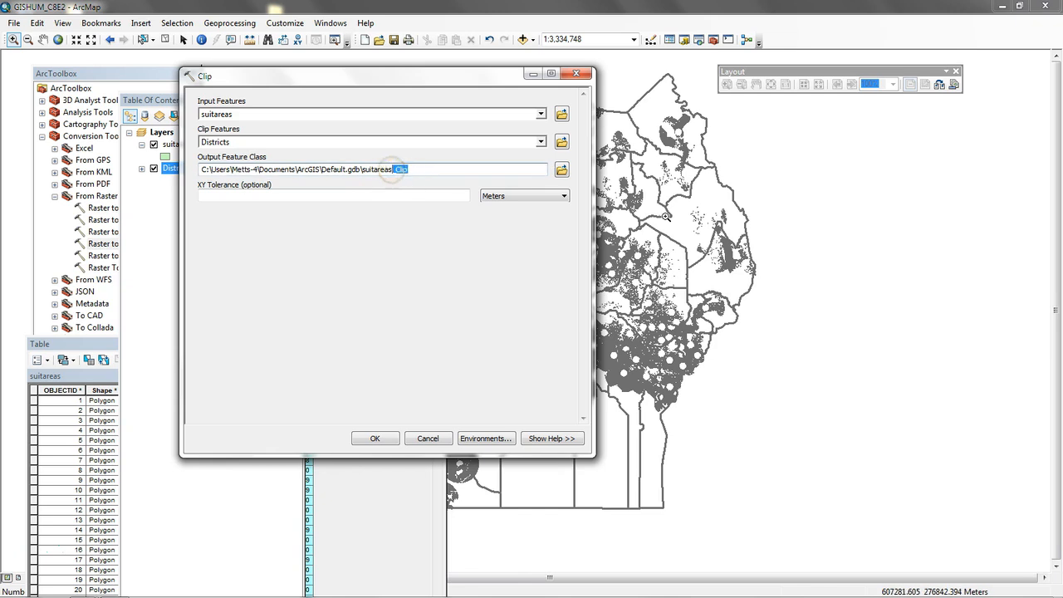
key("BackSpace")
key("BackSpace")
key("BackSpace")
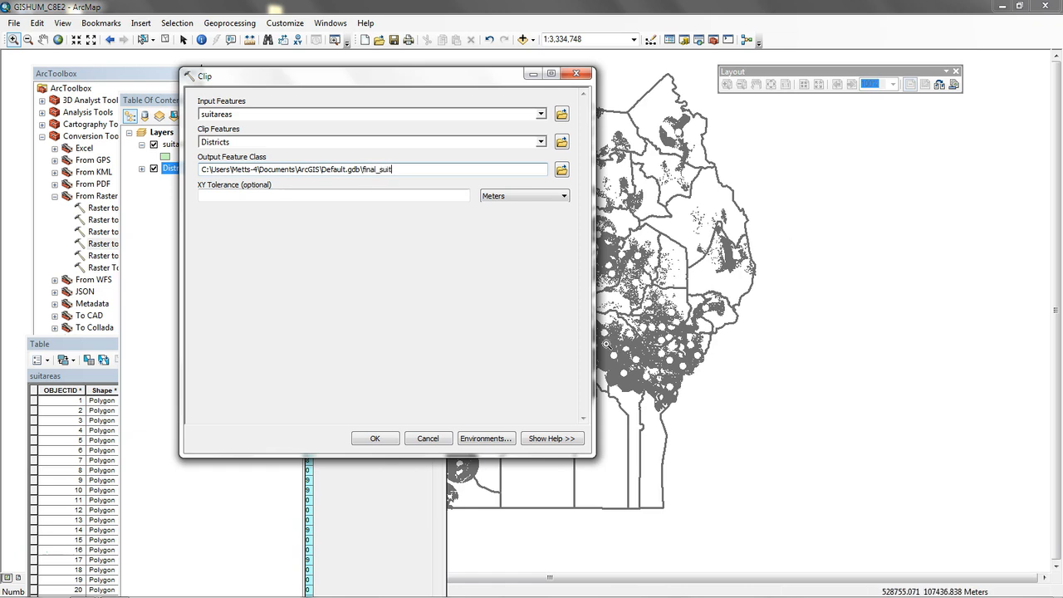
left_click(374, 438)
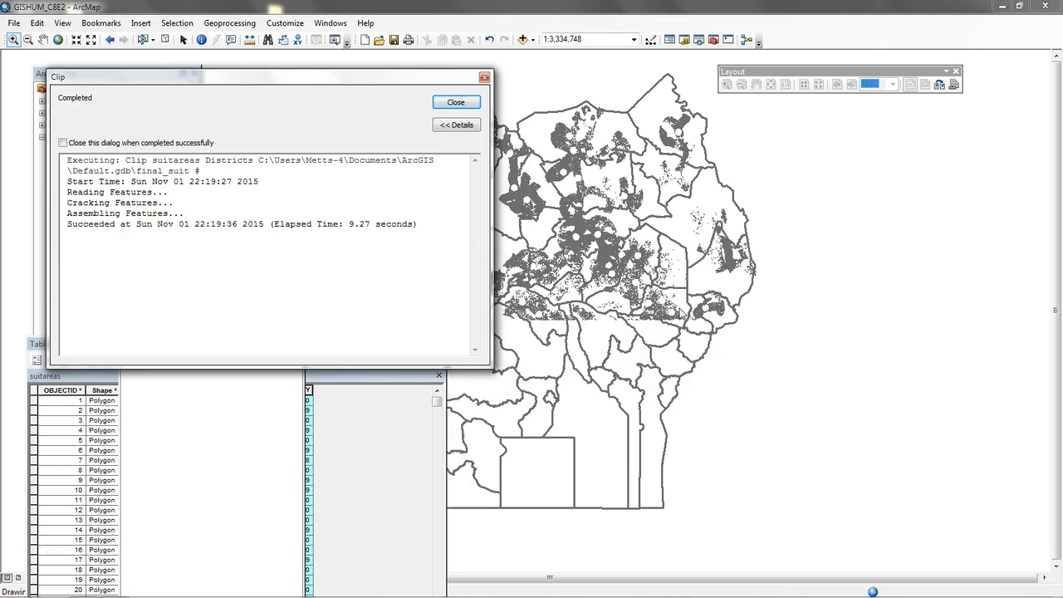
left_click(455, 103)
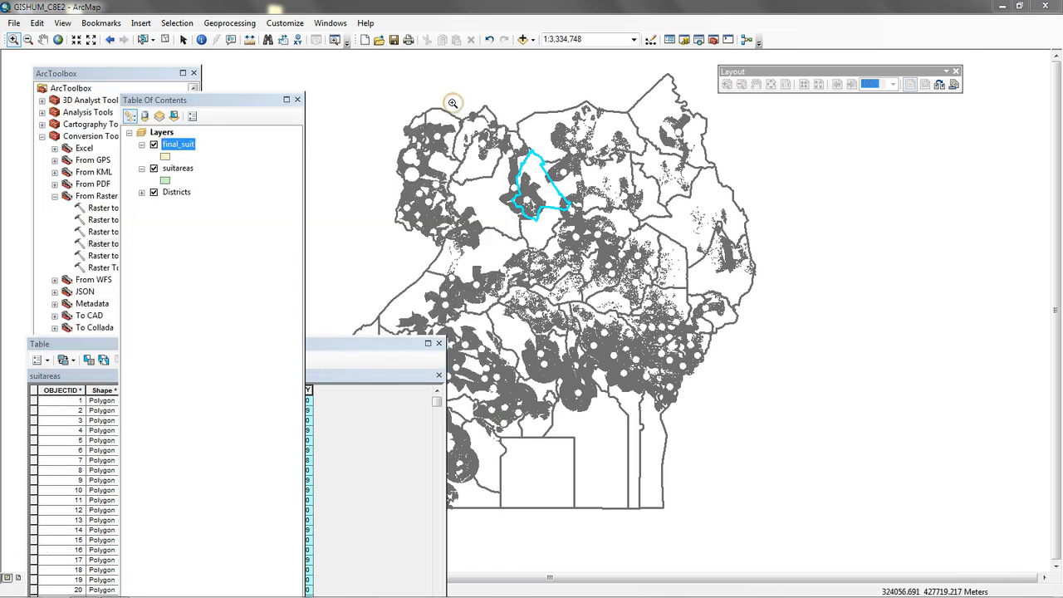
Step: Turn off the suitareas layer and frame the whole selected district on the map, moving the attribute table clear of it
left_click(153, 168)
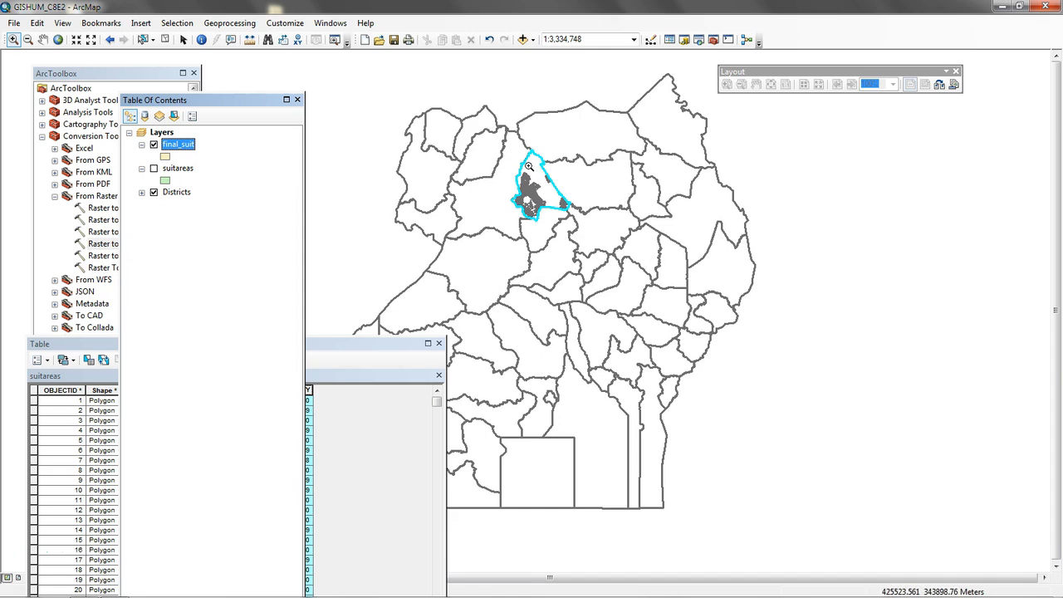
left_click_drag(502, 140, 577, 238)
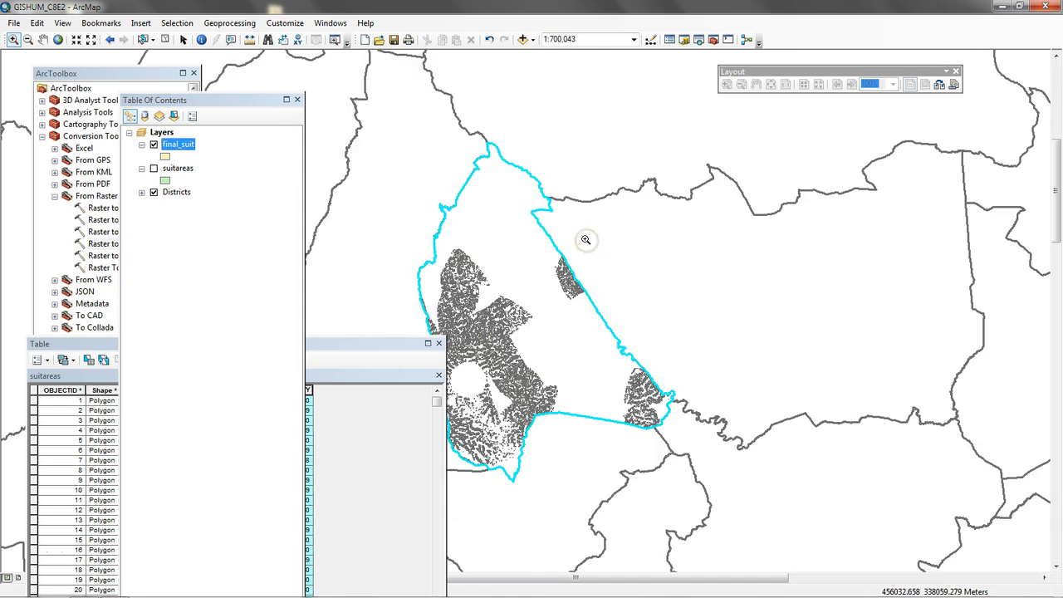
left_click_drag(320, 343, 319, 232)
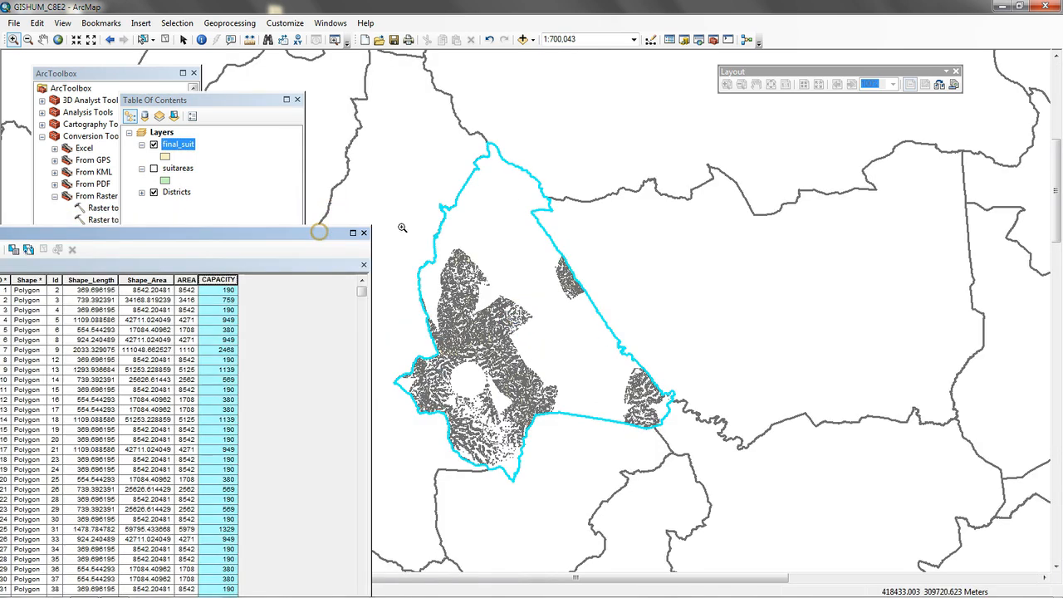
left_click_drag(379, 158, 701, 524)
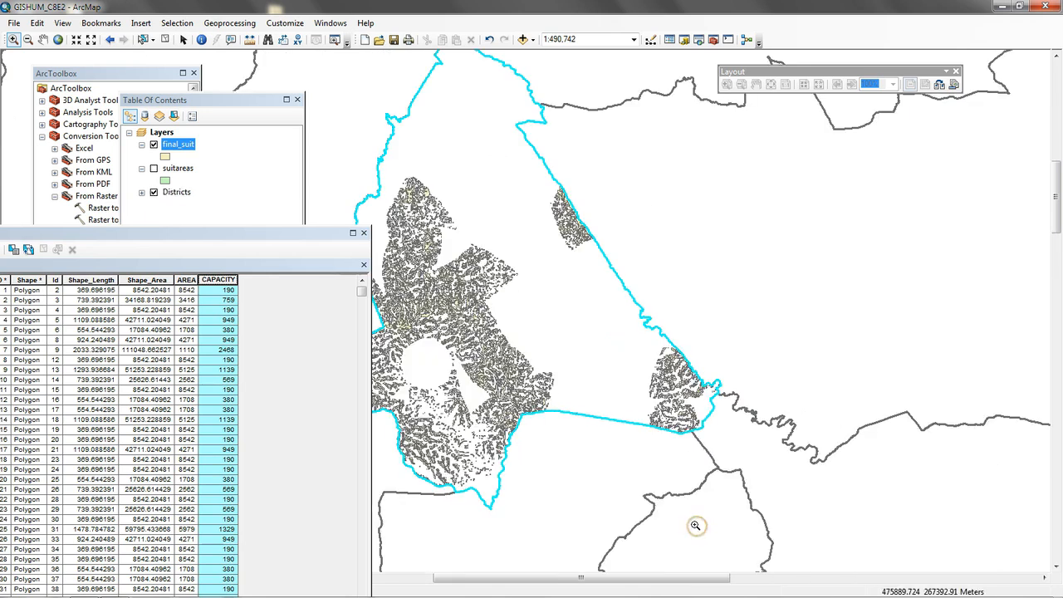
left_click(43, 40)
left_click_drag(545, 299, 662, 338)
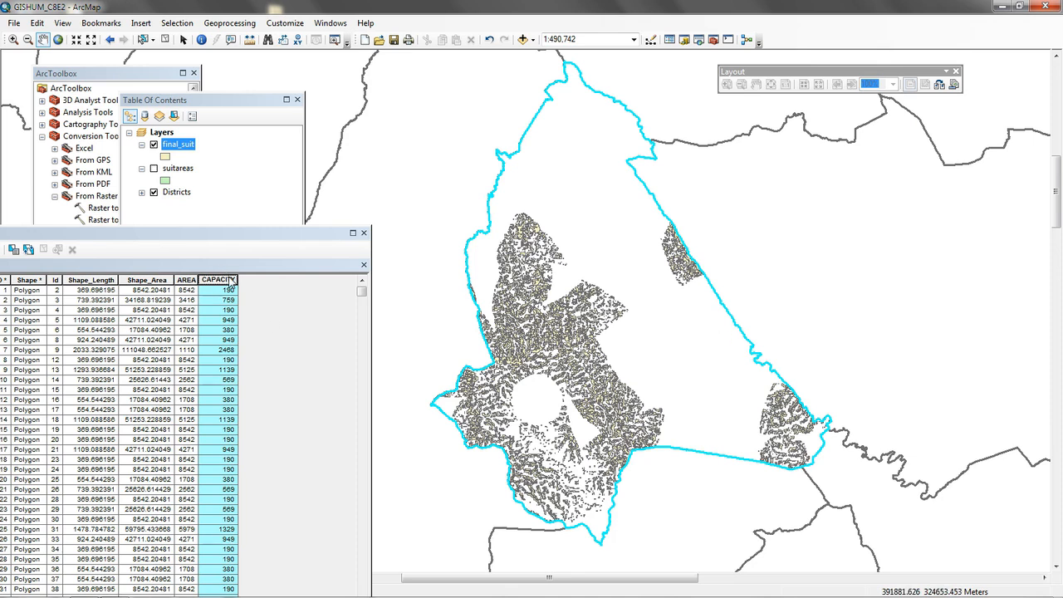
left_click_drag(223, 241, 28, 304)
Step: Set up a Select By Attributes query on the final_suit layer with two empty bracketed conditions joined by AND
left_click(187, 23)
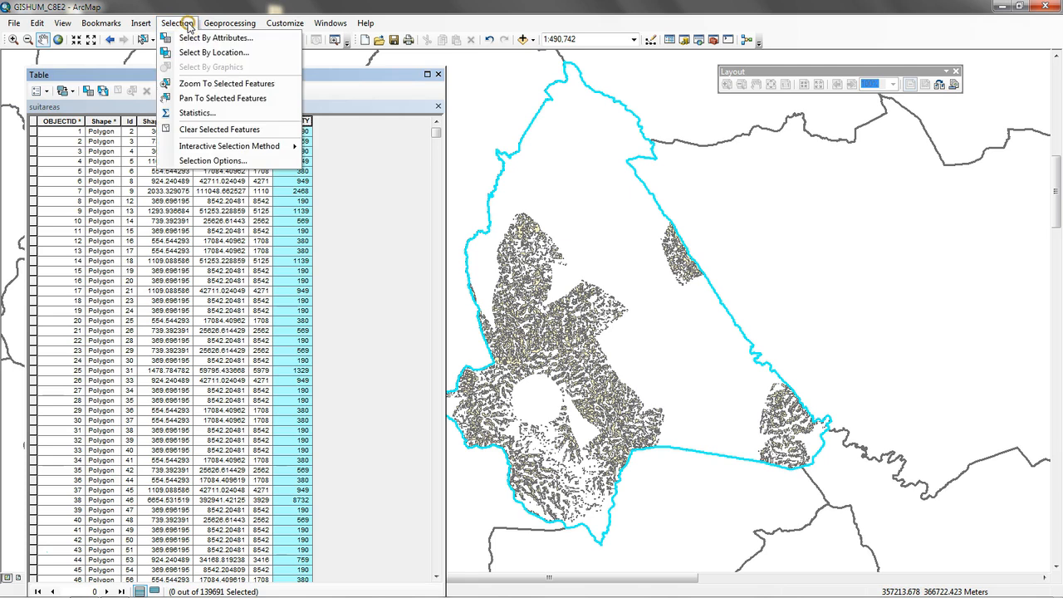
left_click(199, 39)
left_click_drag(482, 125, 240, 190)
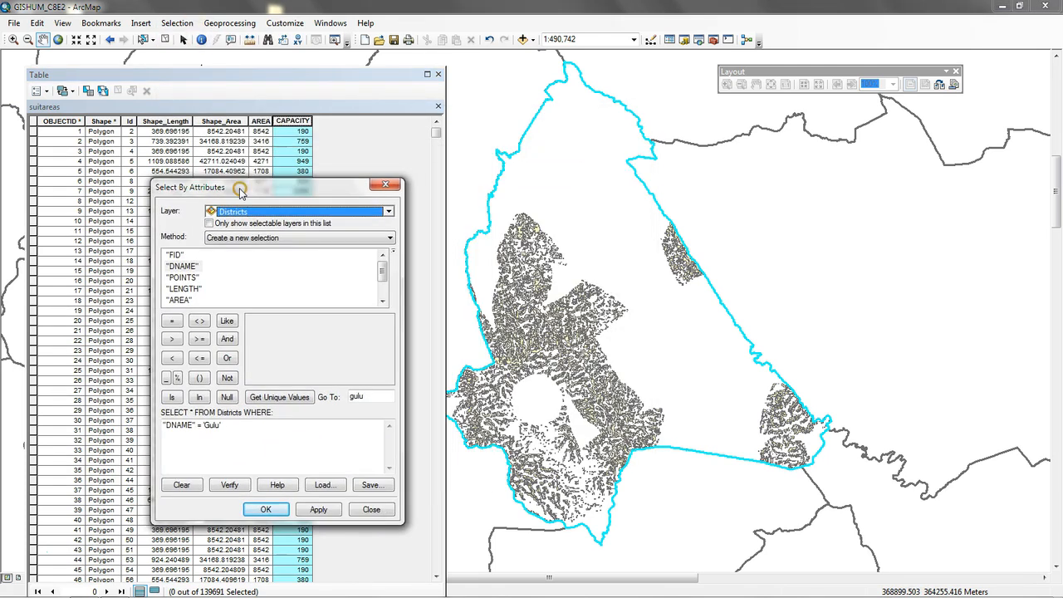
left_click(388, 211)
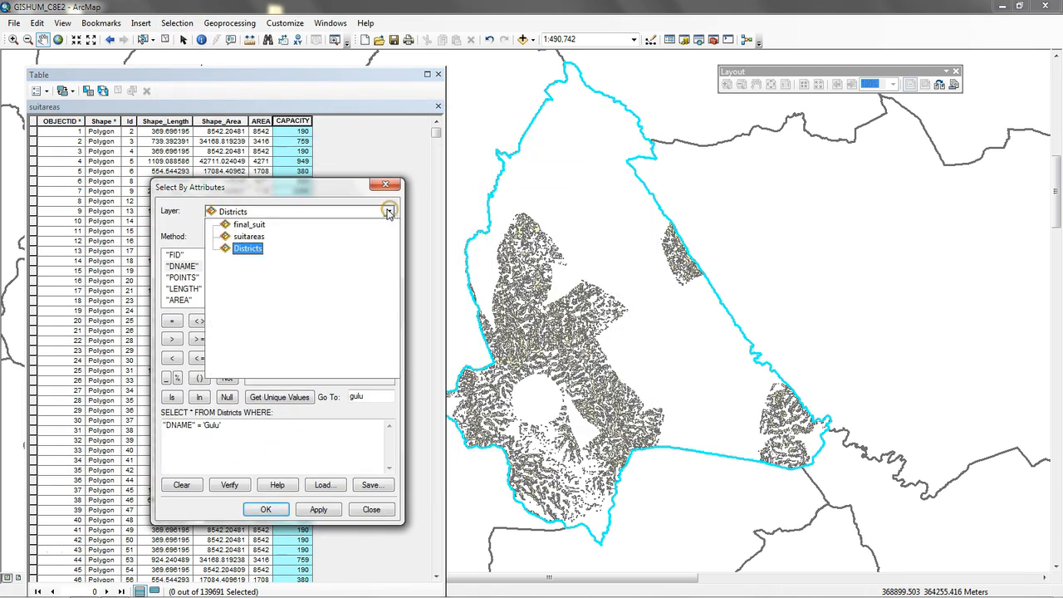
left_click(250, 225)
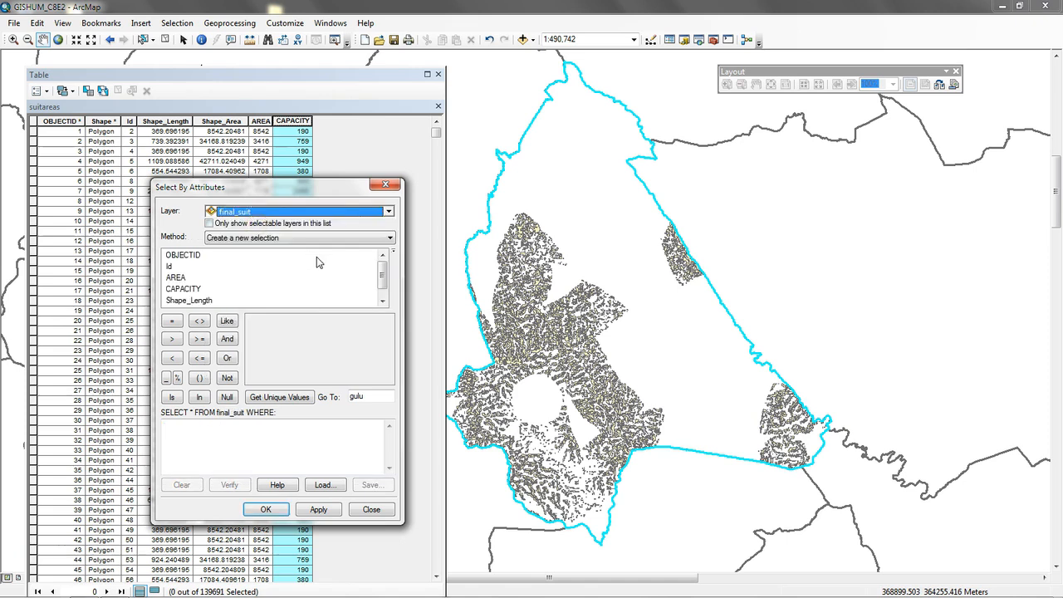
left_click(381, 289)
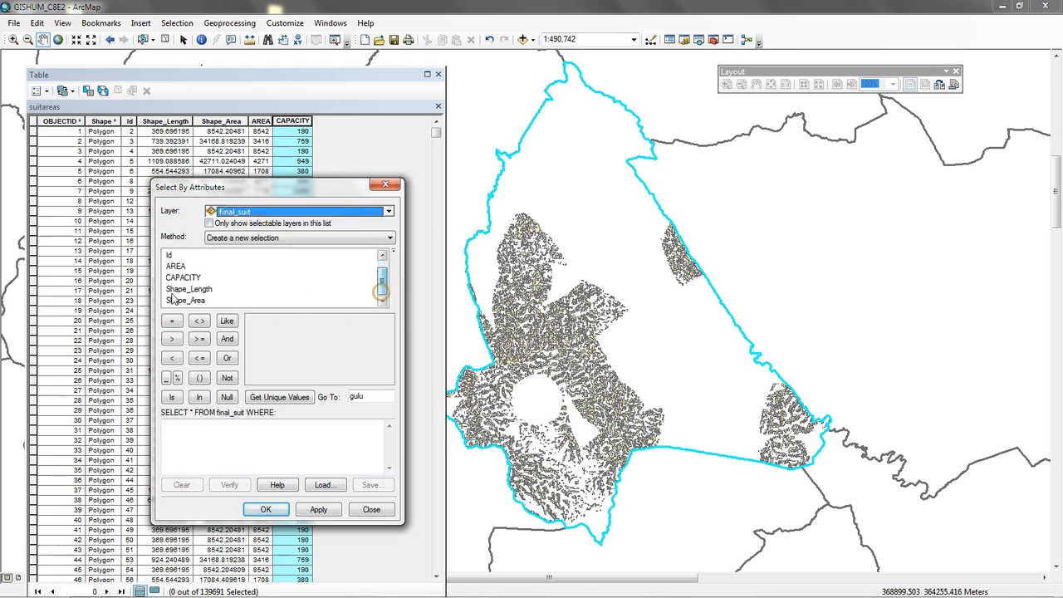
left_click(199, 378)
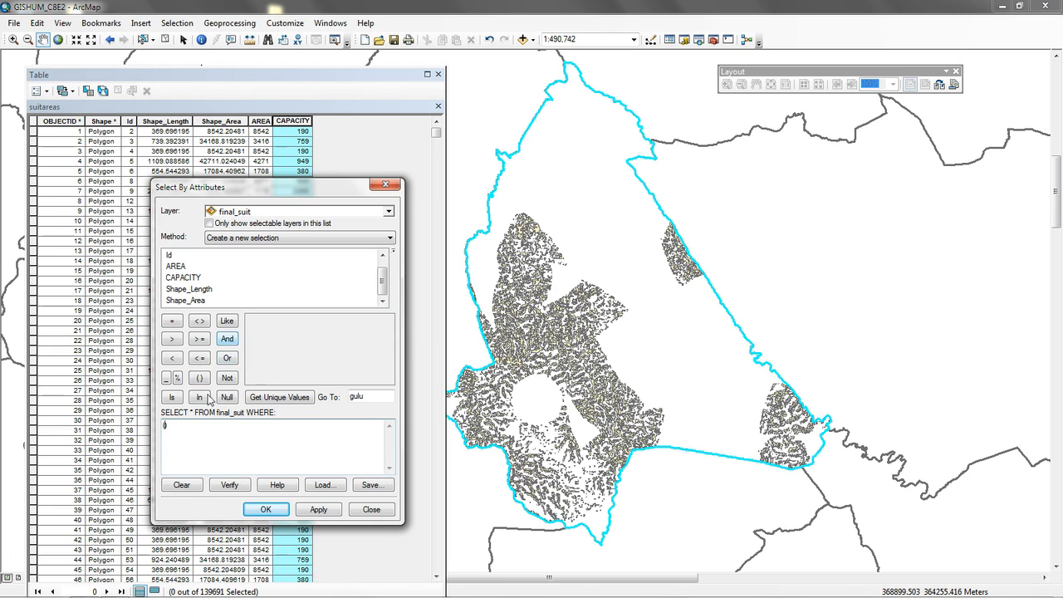
left_click(179, 425)
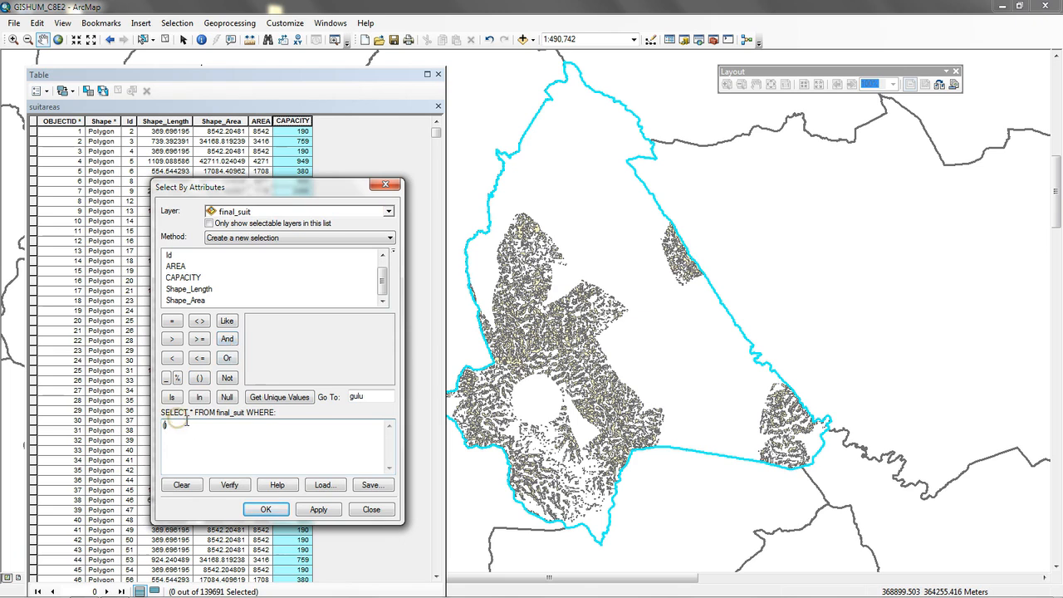
left_click(226, 339)
left_click(199, 379)
left_click(163, 427)
left_click(163, 427)
Step: Fill the query's first bracketed condition with CAPACITY >= 10000
double_click(181, 278)
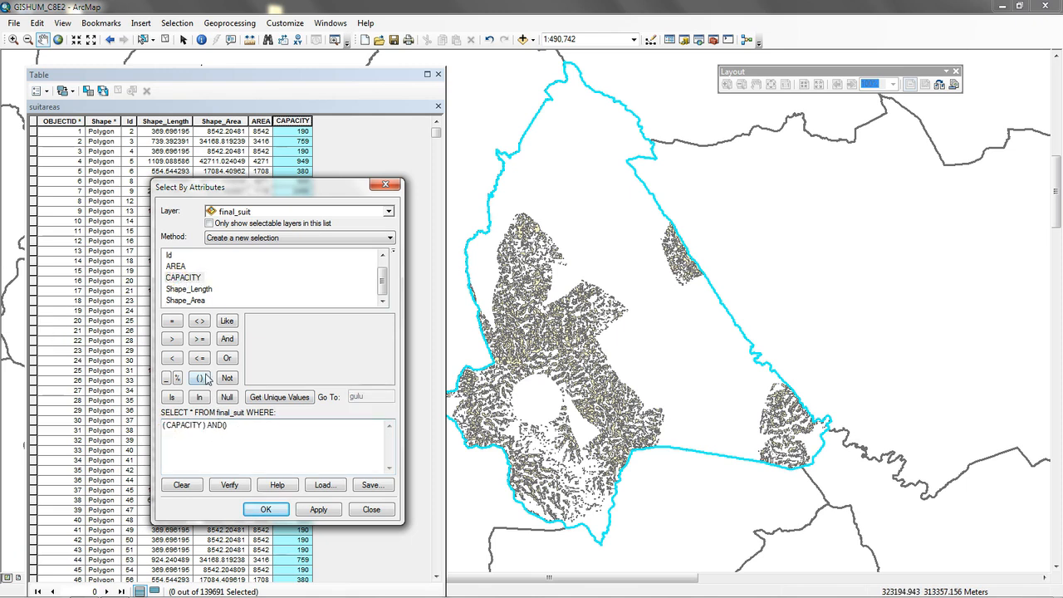
left_click(203, 341)
type("10000")
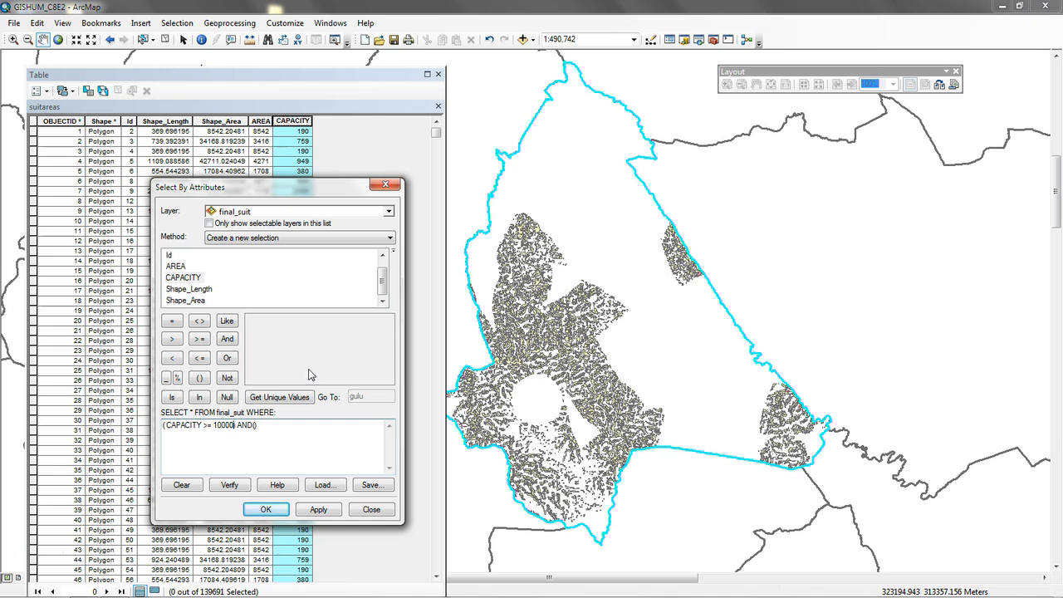
type(")")
Step: Run the selection with CAPACITY <= 20000 as the second bracketed condition, and close the suitareas attribute table
left_click(255, 425)
double_click(176, 277)
left_click(200, 358)
type("20000")
left_click(320, 510)
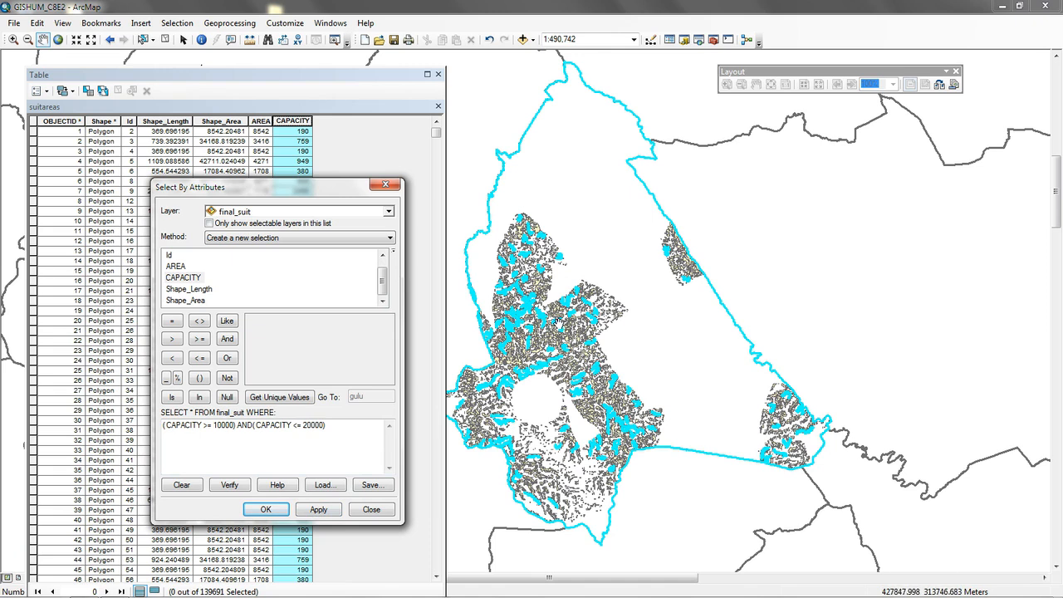
left_click(266, 510)
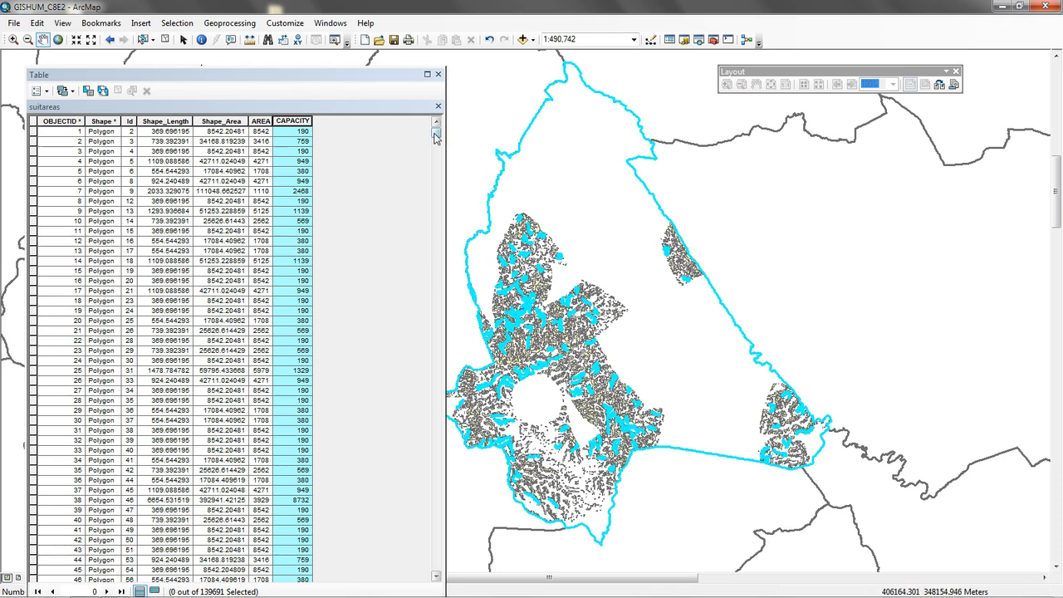
left_click(438, 74)
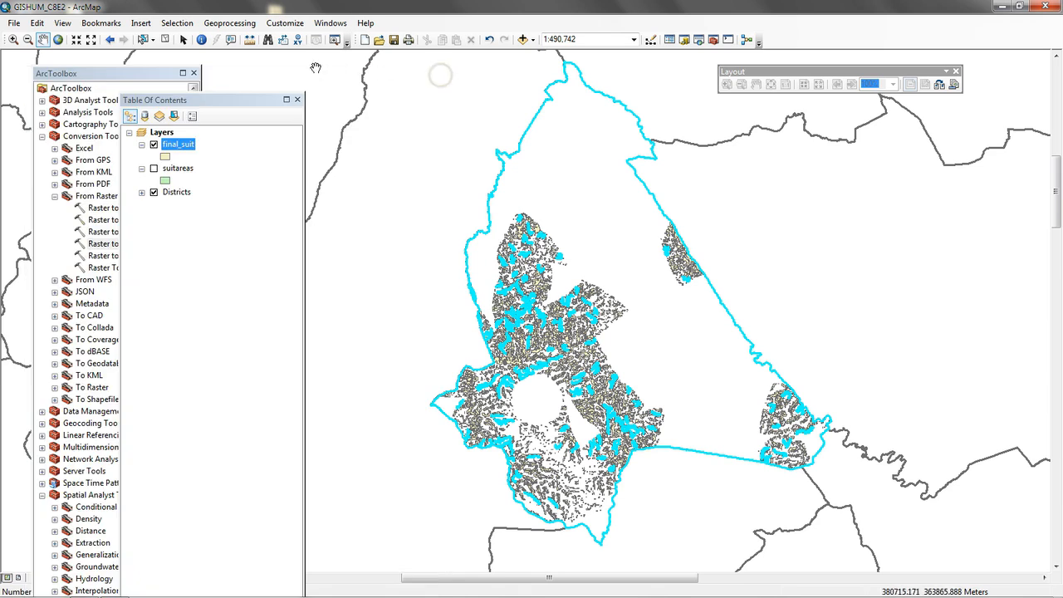
Step: Review the selected records in the final_suit attribute table, including their CAPACITY values, and close the table
right_click(178, 146)
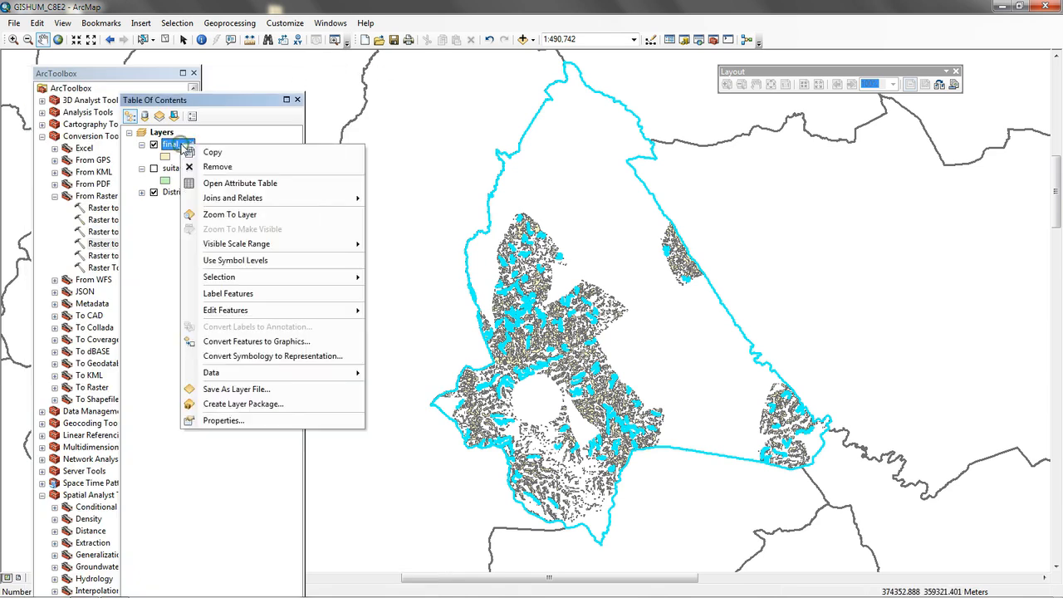
left_click(236, 184)
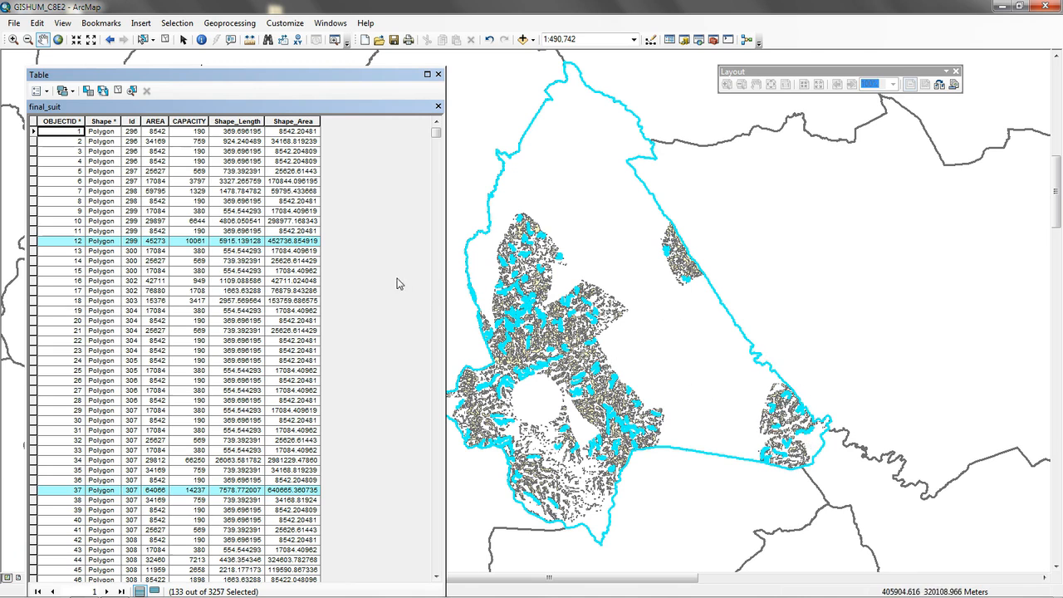
left_click(438, 74)
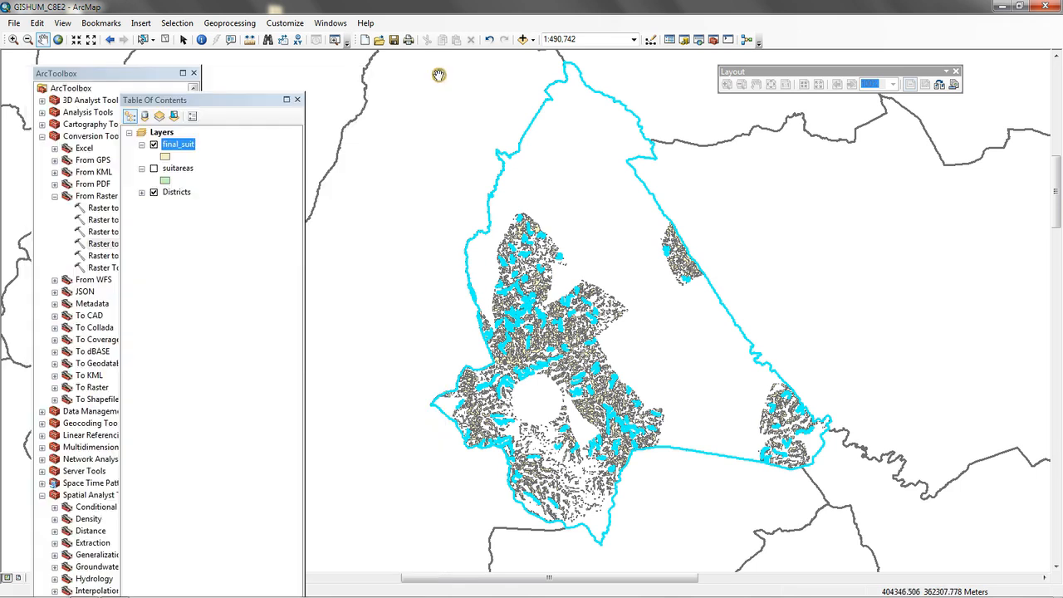
Step: Export the selected final_suit polygons to Default.gdb as a feature class named FS
left_click(184, 145)
right_click(186, 148)
mouse_move(357, 374)
left_click(419, 390)
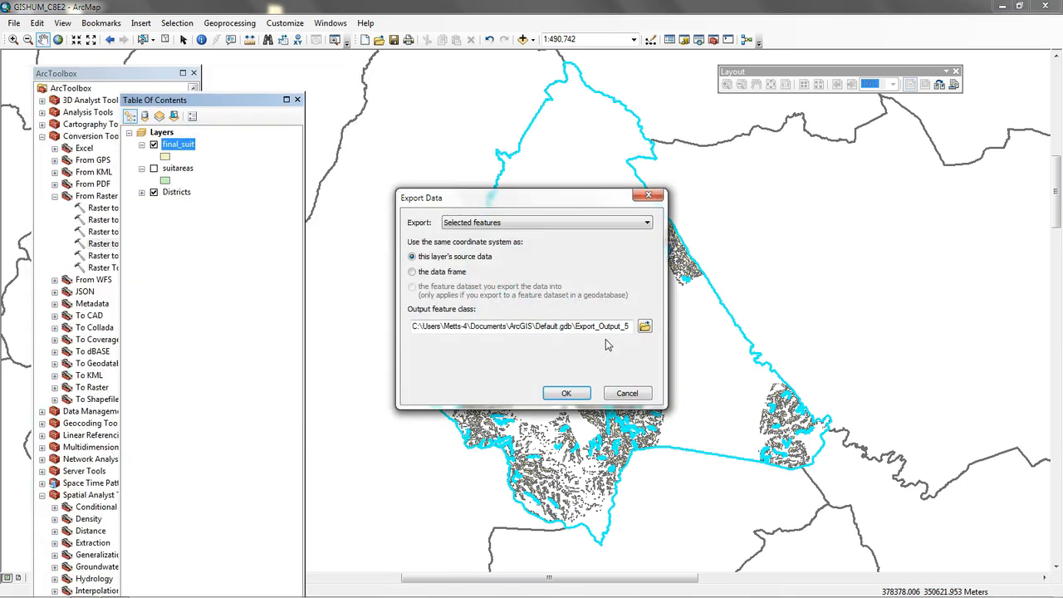
left_click(642, 341)
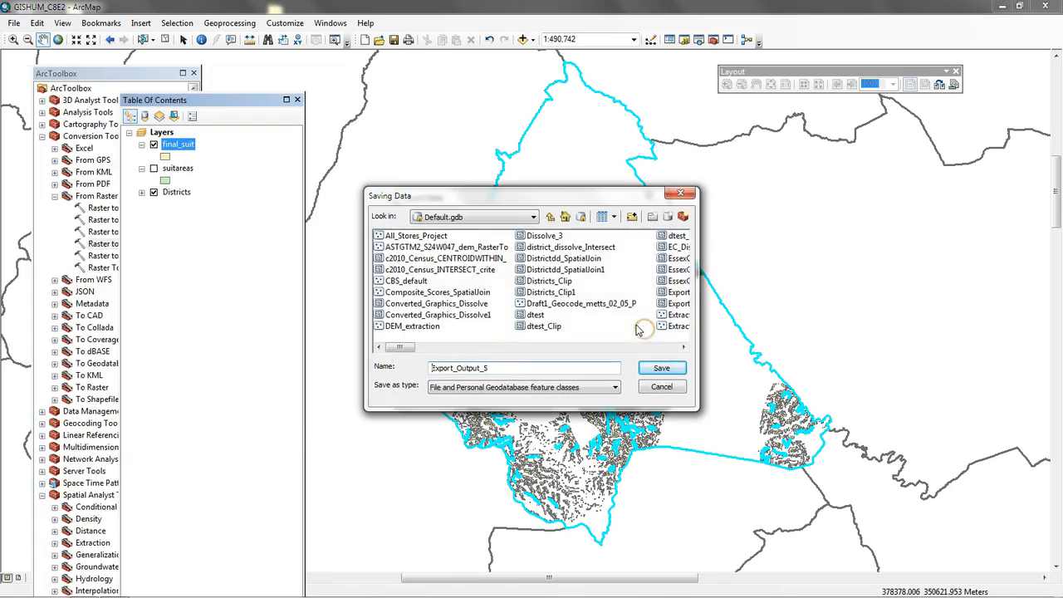
double_click(500, 368)
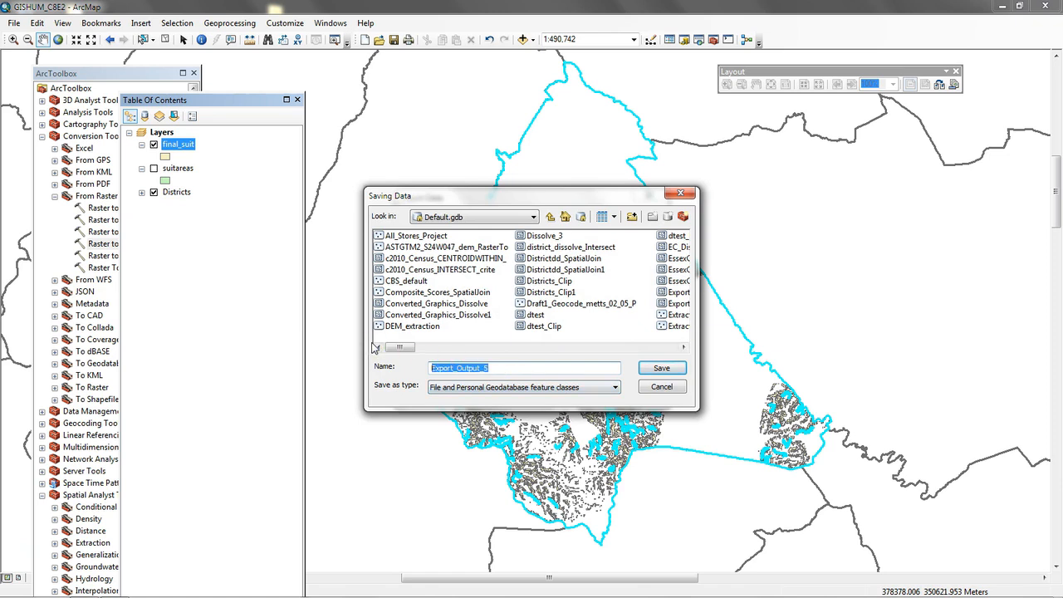
type("fin")
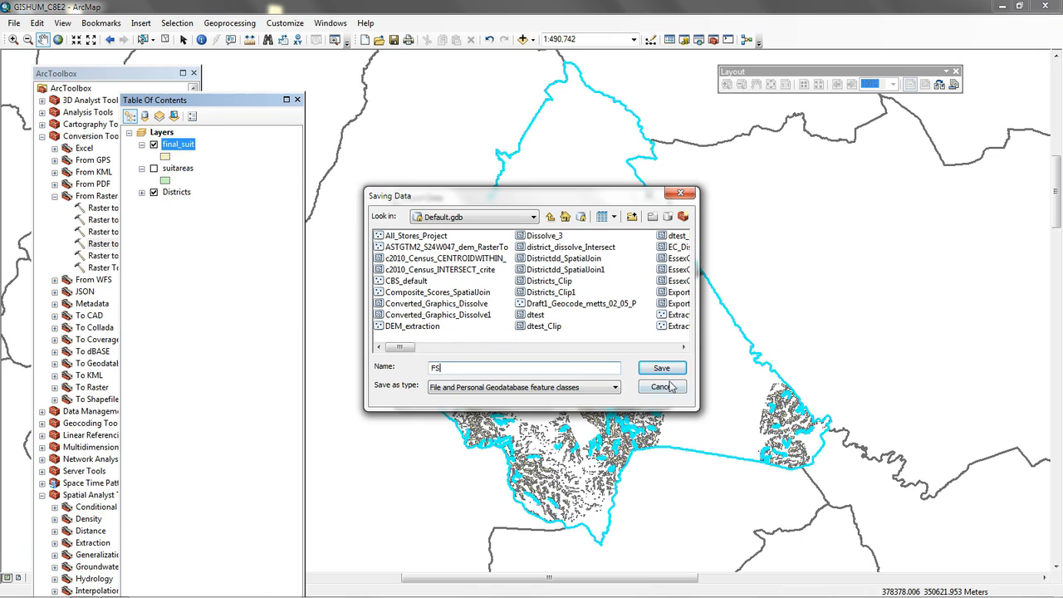
left_click(664, 368)
left_click(582, 396)
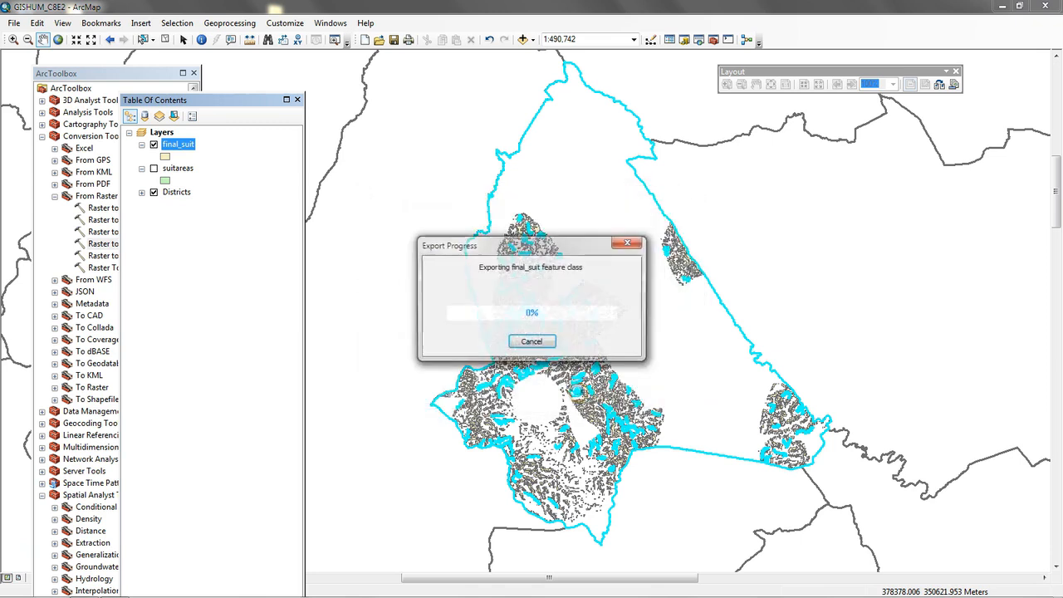
Step: Add the exported FS data to the map as a layer and remove the final_suit layer
left_click(565, 353)
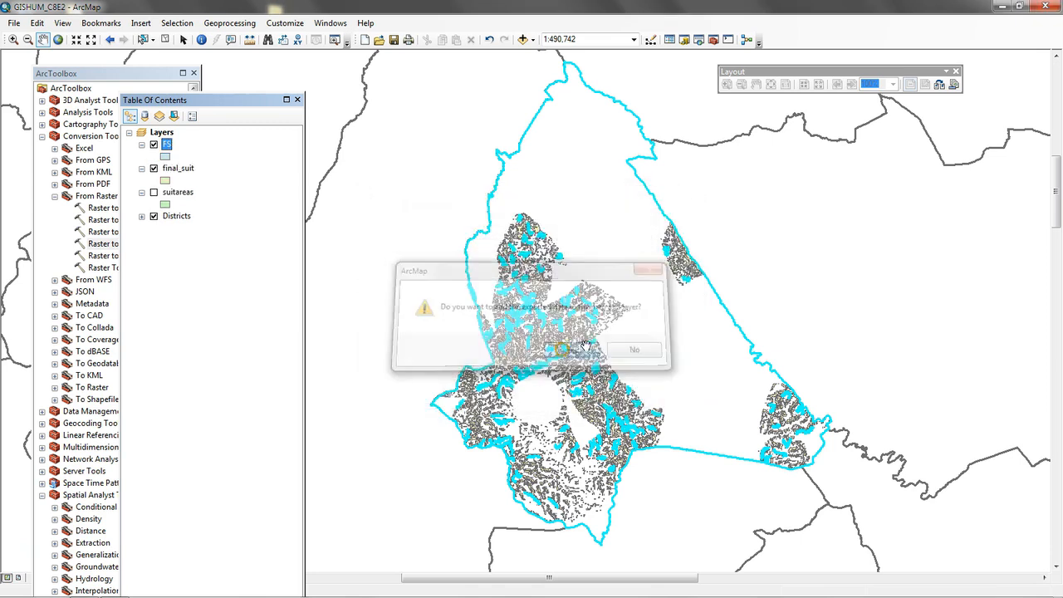
right_click(173, 170)
left_click(184, 191)
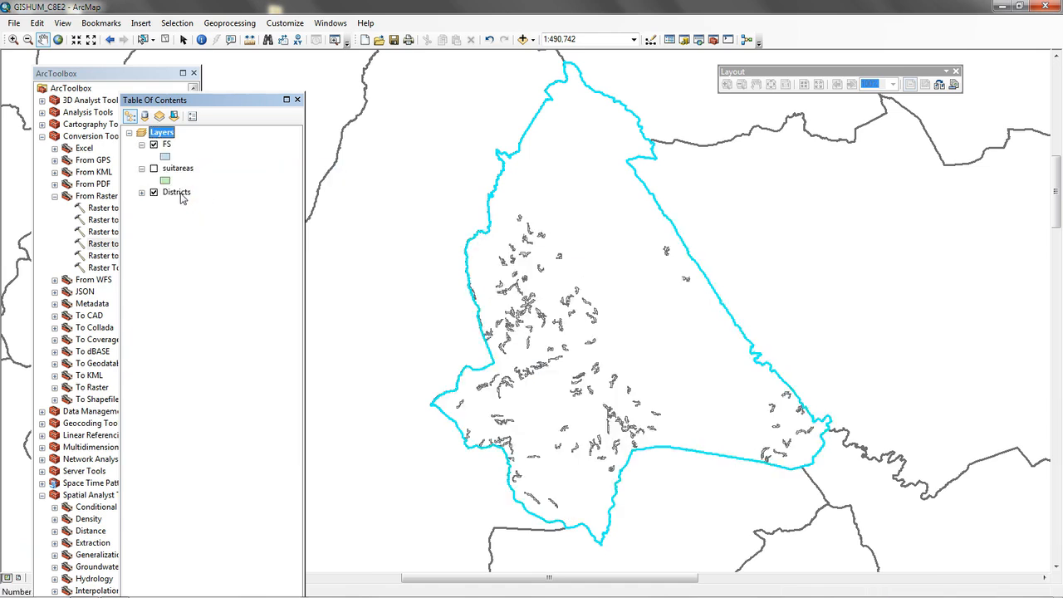
Step: Export the selected district from the Districts layer to Default.gdb as GULU and add it to the map
right_click(183, 194)
mouse_move(260, 429)
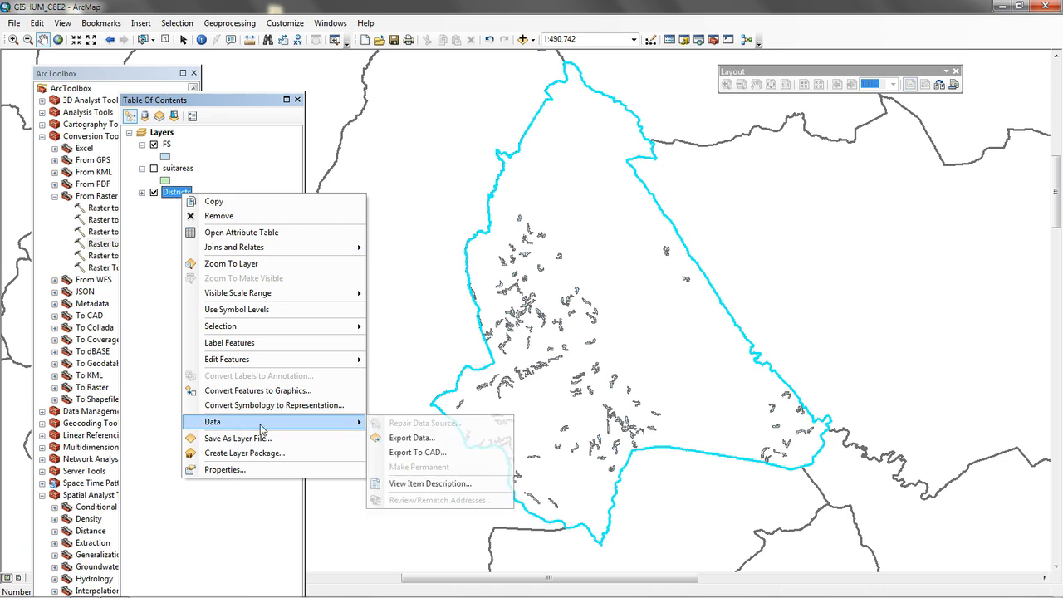
left_click(407, 437)
left_click(645, 327)
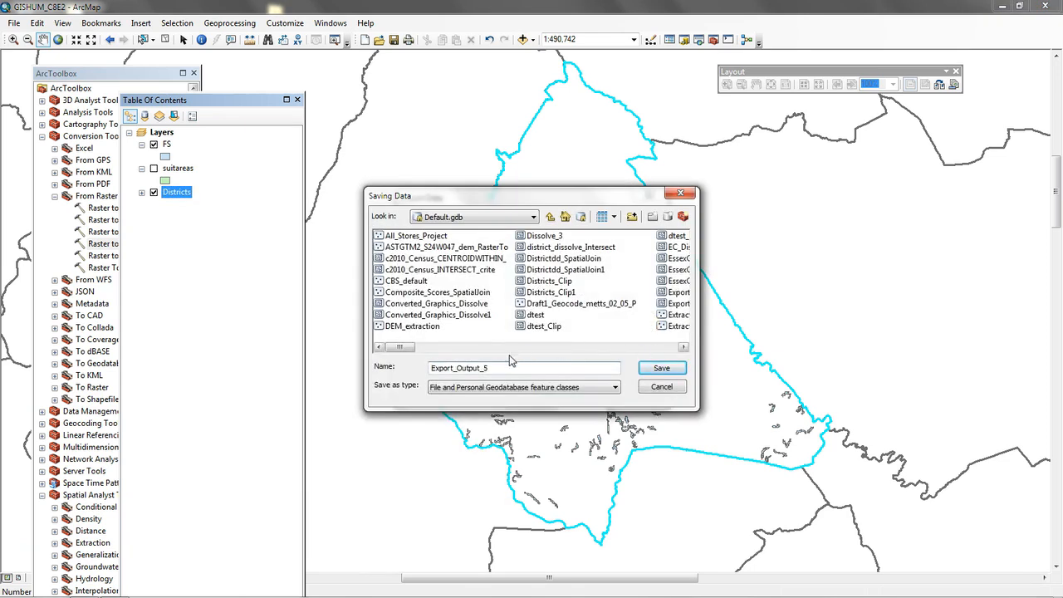
double_click(487, 367)
type("GULU")
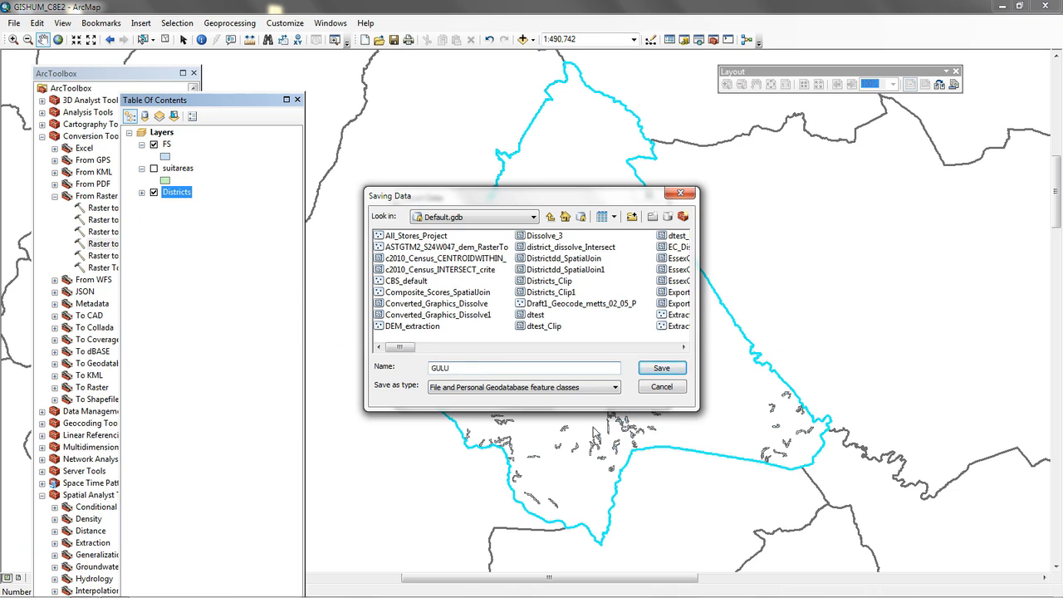
left_click(670, 370)
left_click(566, 394)
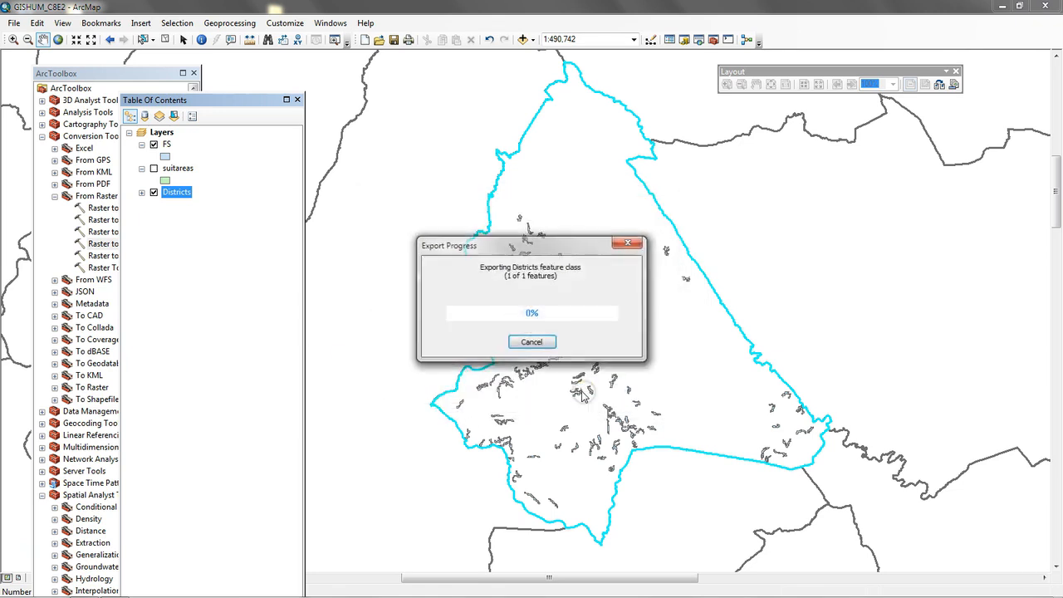
left_click(578, 352)
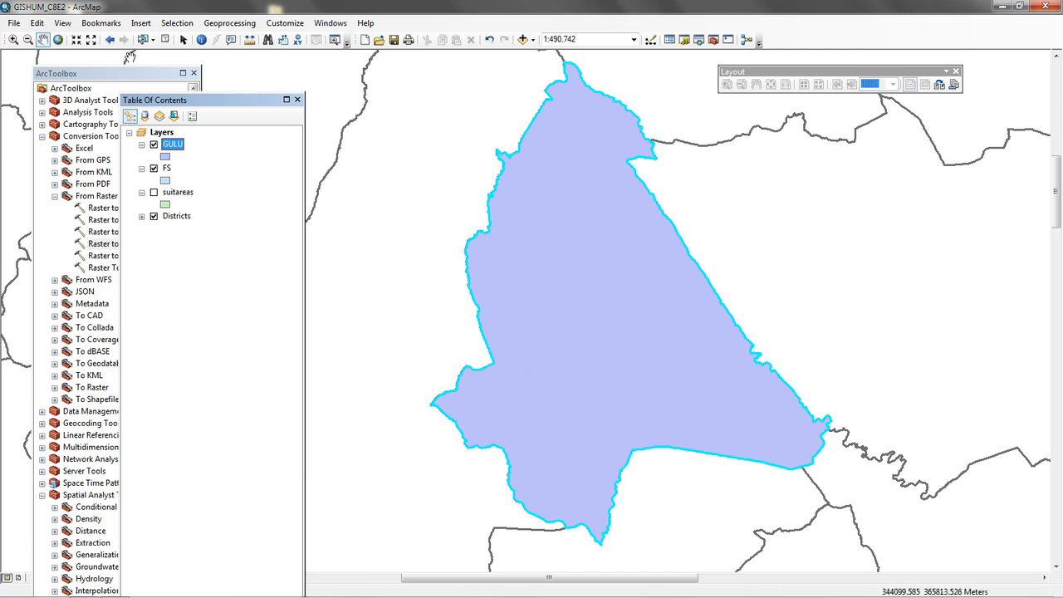
Step: Place the GULU layer beneath FS in the drawing order and turn off the Districts layer
left_click_drag(173, 145, 165, 179)
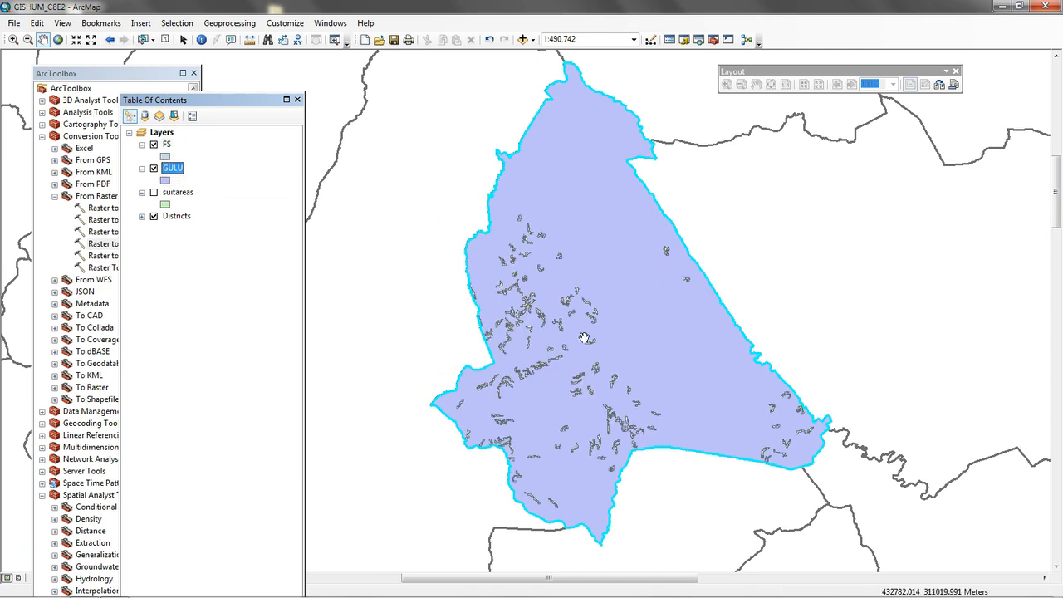
left_click(154, 216)
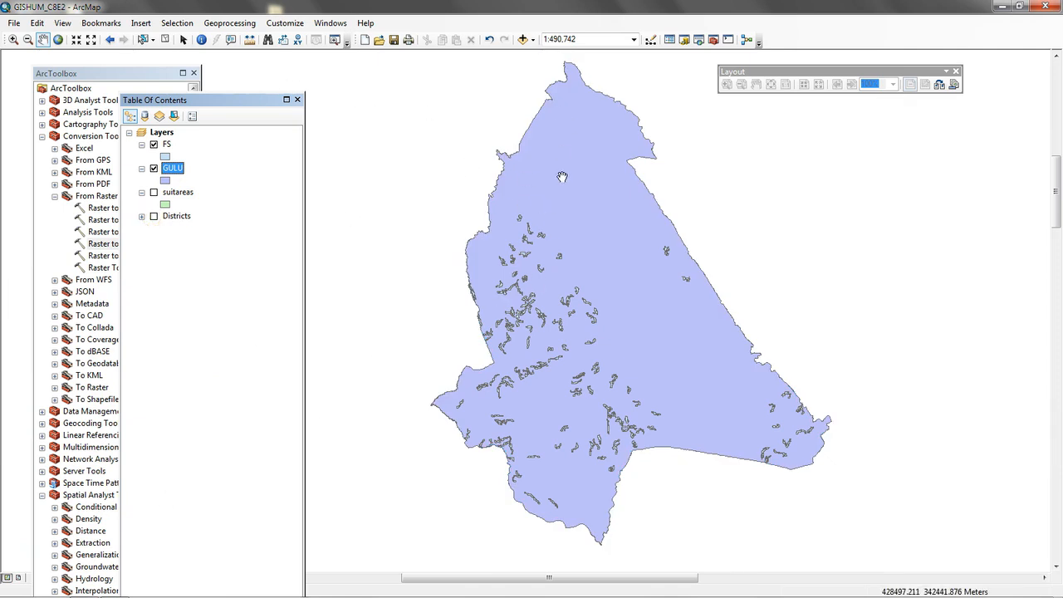
left_click_drag(246, 99, 235, 91)
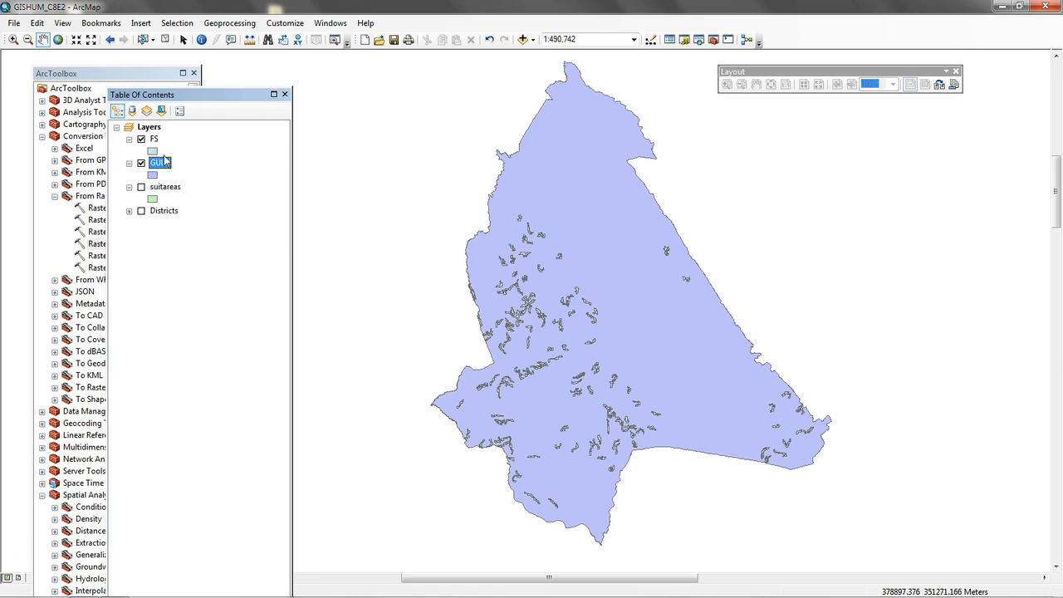
Step: Symbolize the FS layer with graduated colors based on the CAPACITY field
right_click(154, 142)
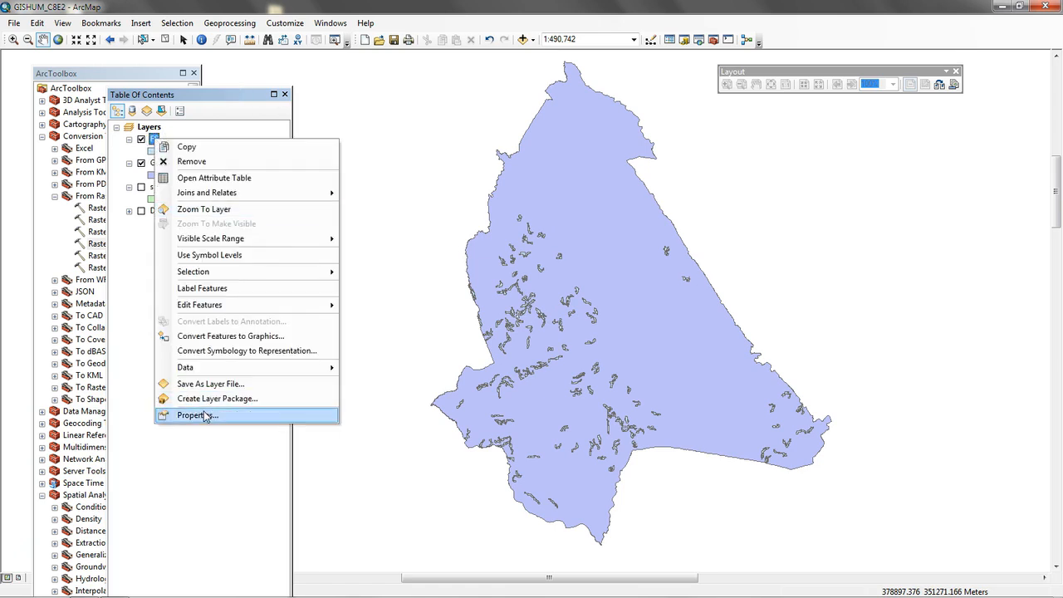
left_click(206, 417)
left_click(471, 156)
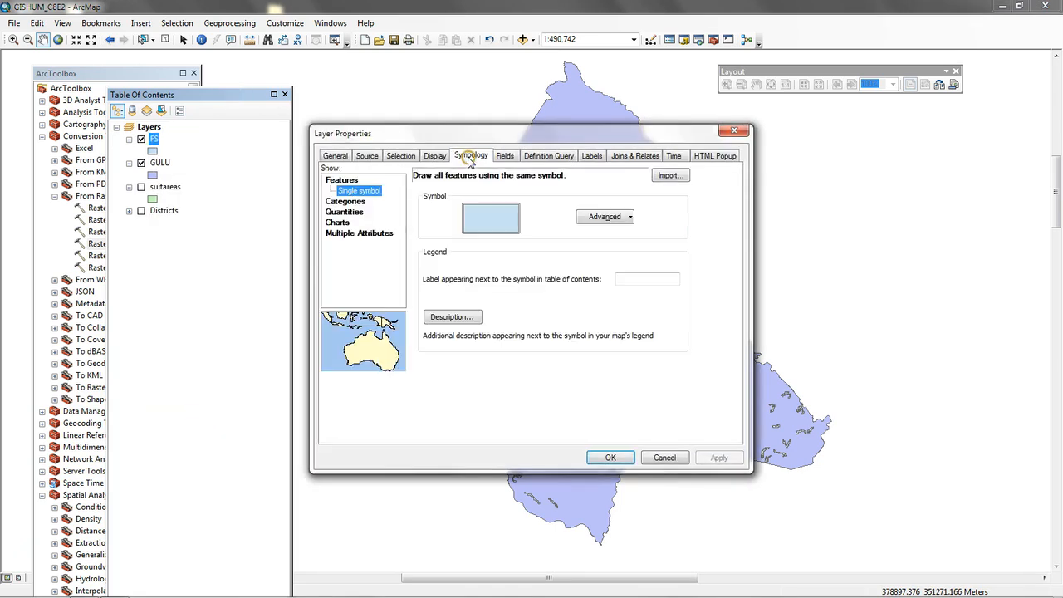
left_click(339, 214)
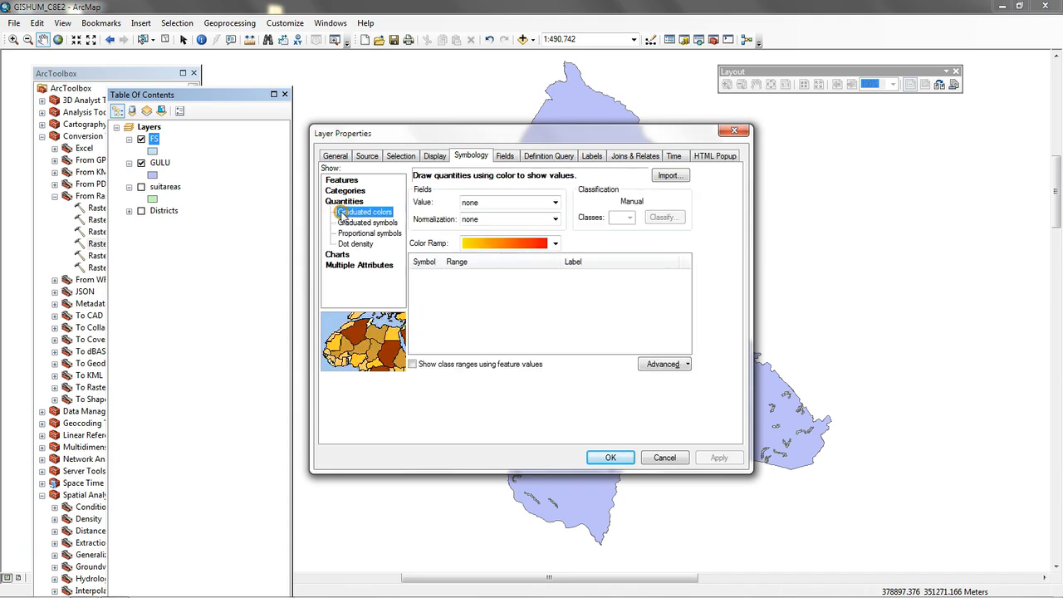
left_click(552, 203)
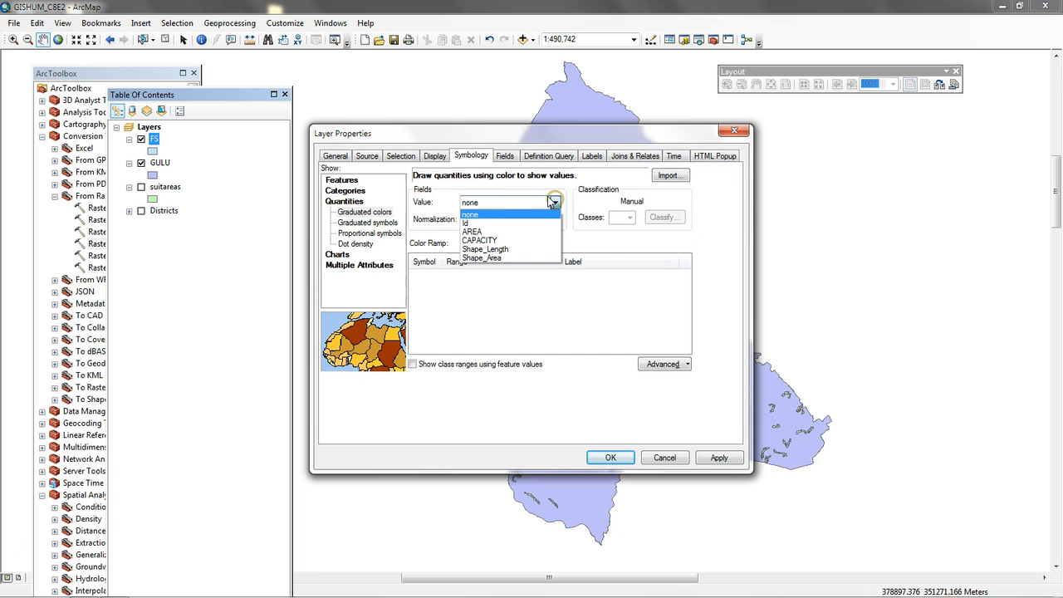
left_click(480, 241)
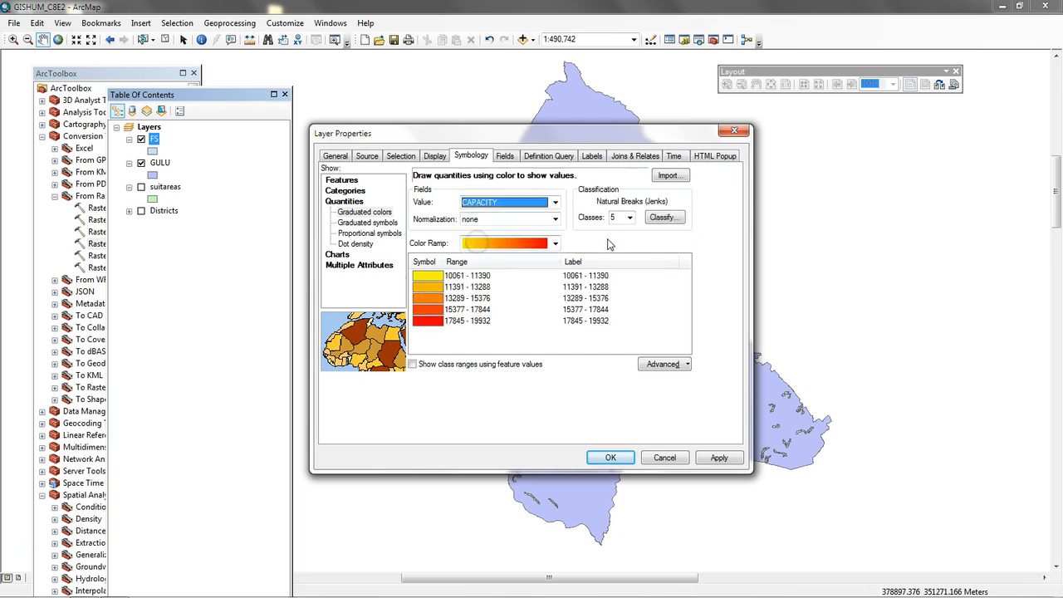
left_click(718, 458)
left_click(611, 458)
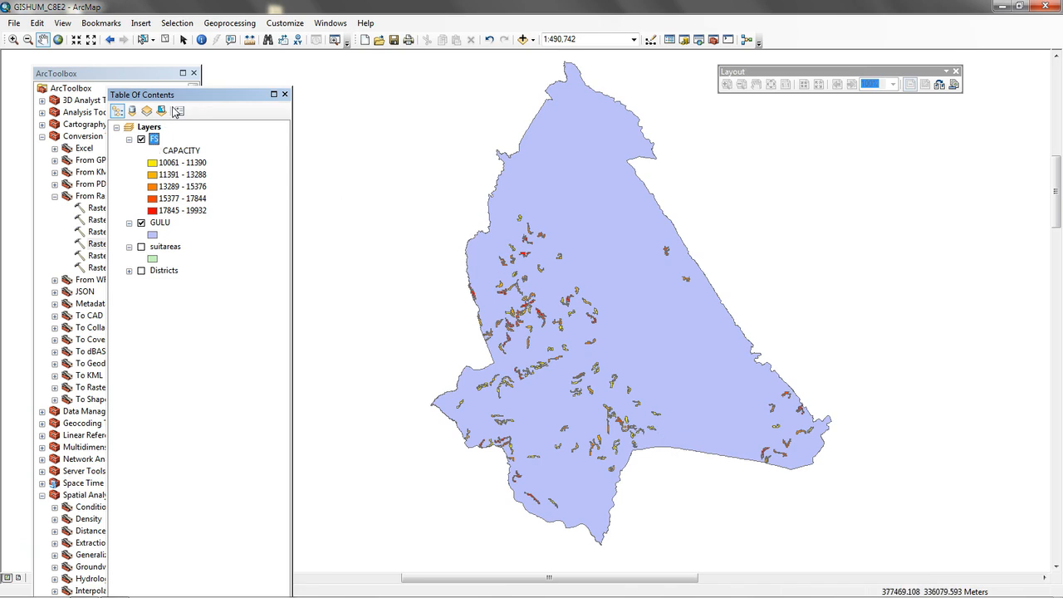
Step: Move the table of contents clear of ArcToolbox and collapse the Conversion Tools toolbox
left_click_drag(199, 94, 282, 83)
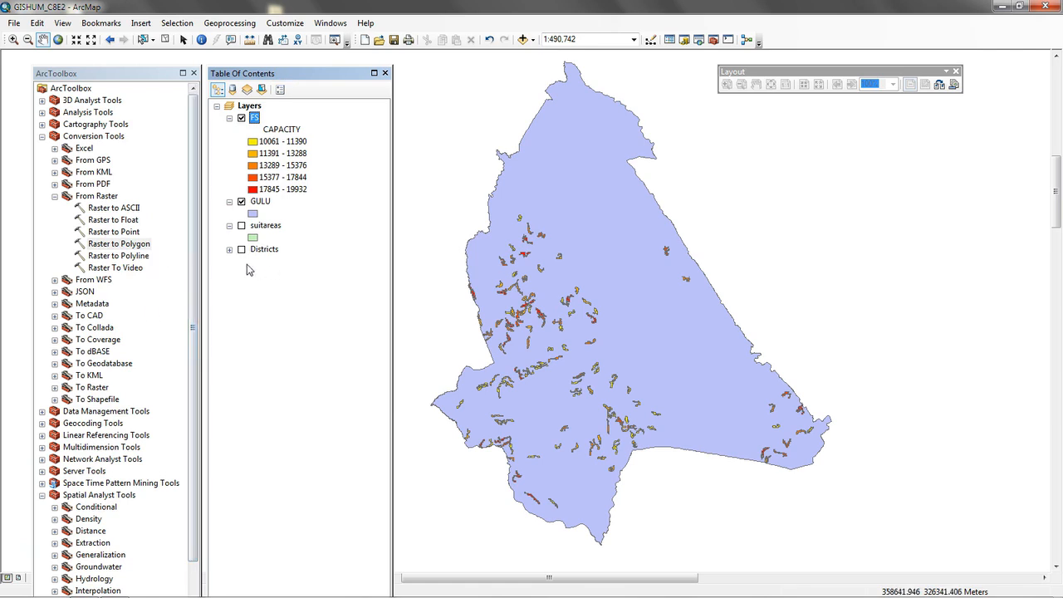
left_click(55, 197)
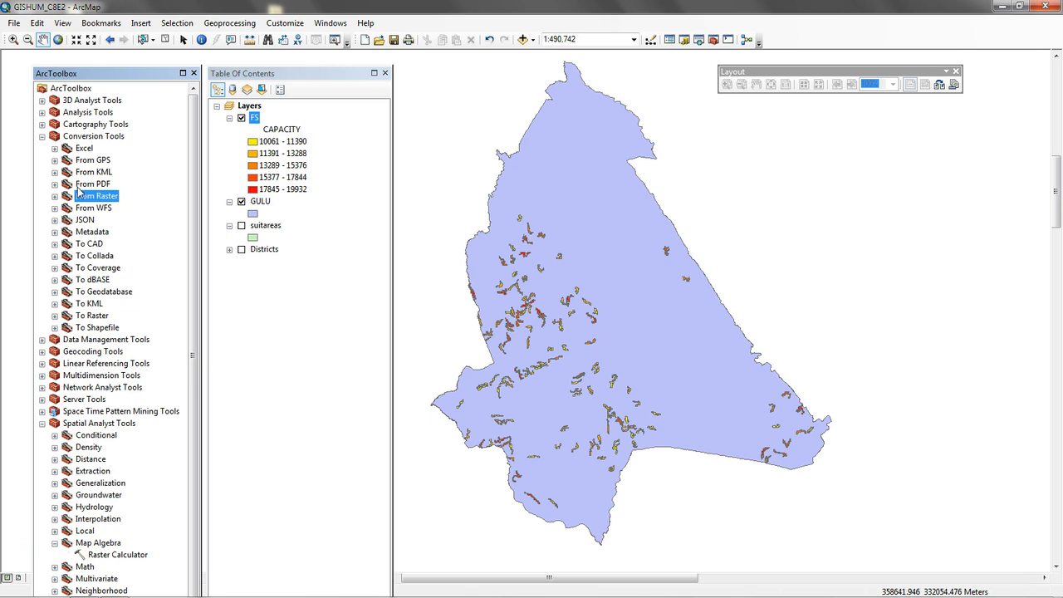
left_click(55, 327)
left_click(55, 327)
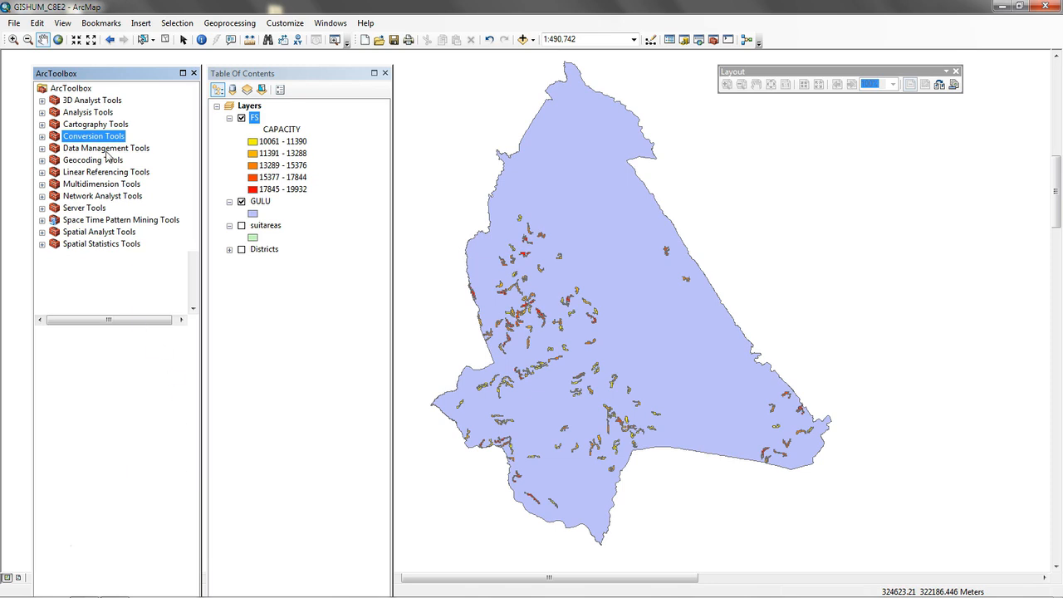
Step: Open the Feature To Point tool from the Data Management Features toolset and move its window clear of the layer list
left_click(42, 148)
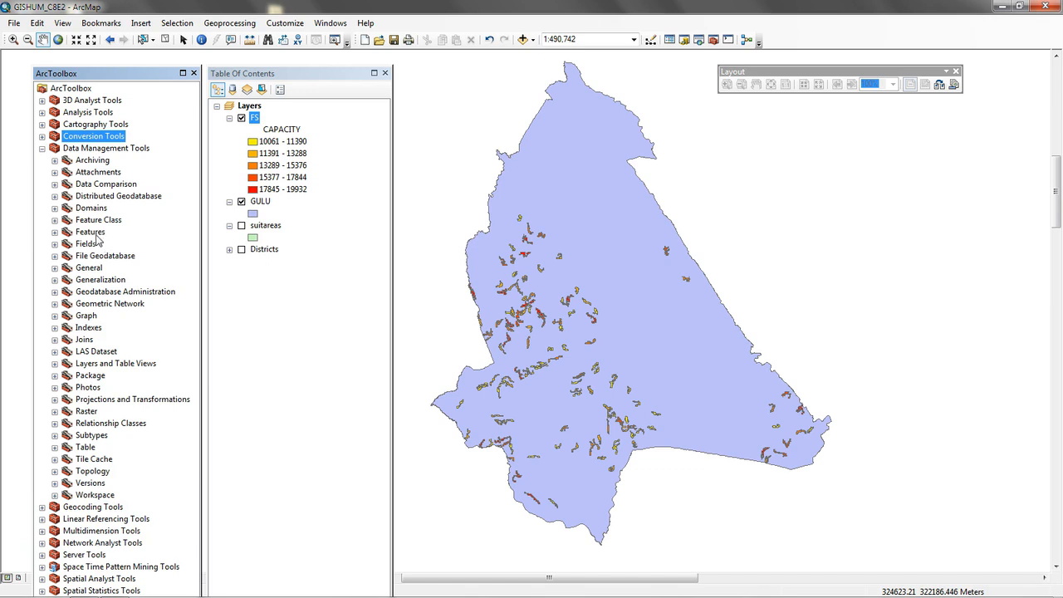
left_click(55, 233)
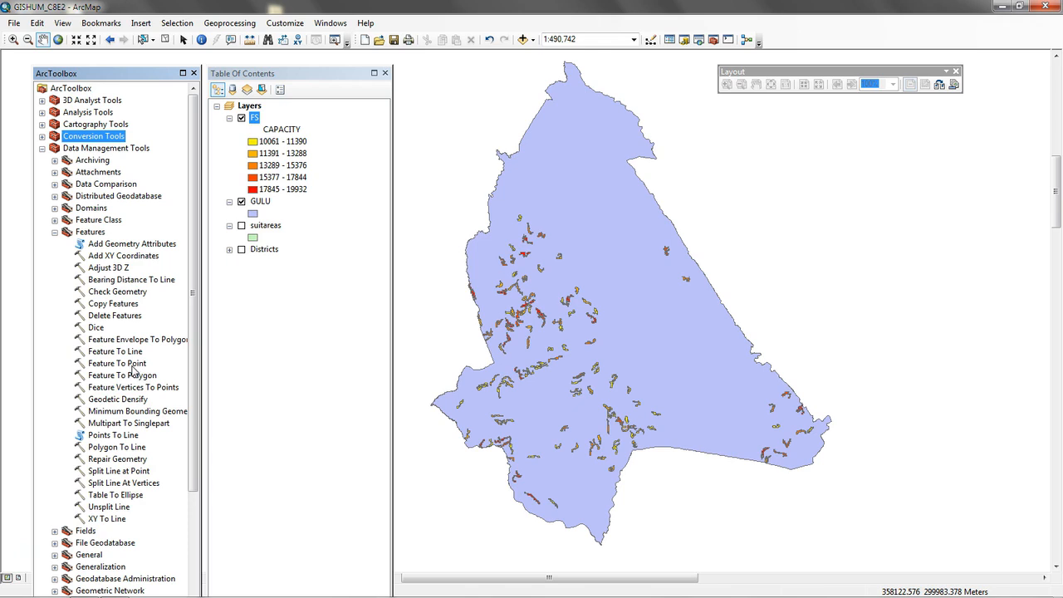
double_click(131, 367)
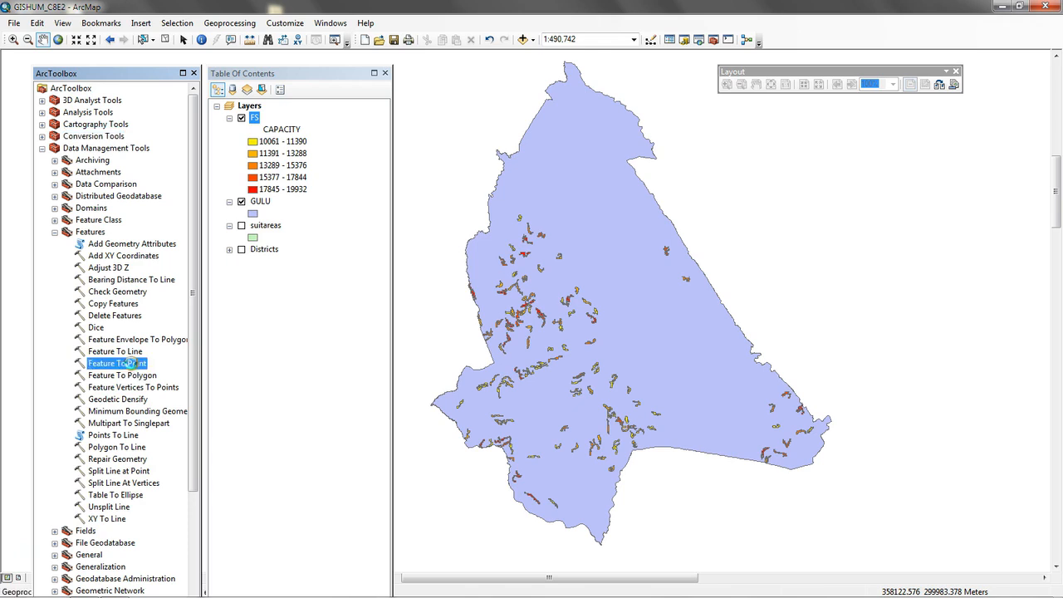
left_click(541, 113)
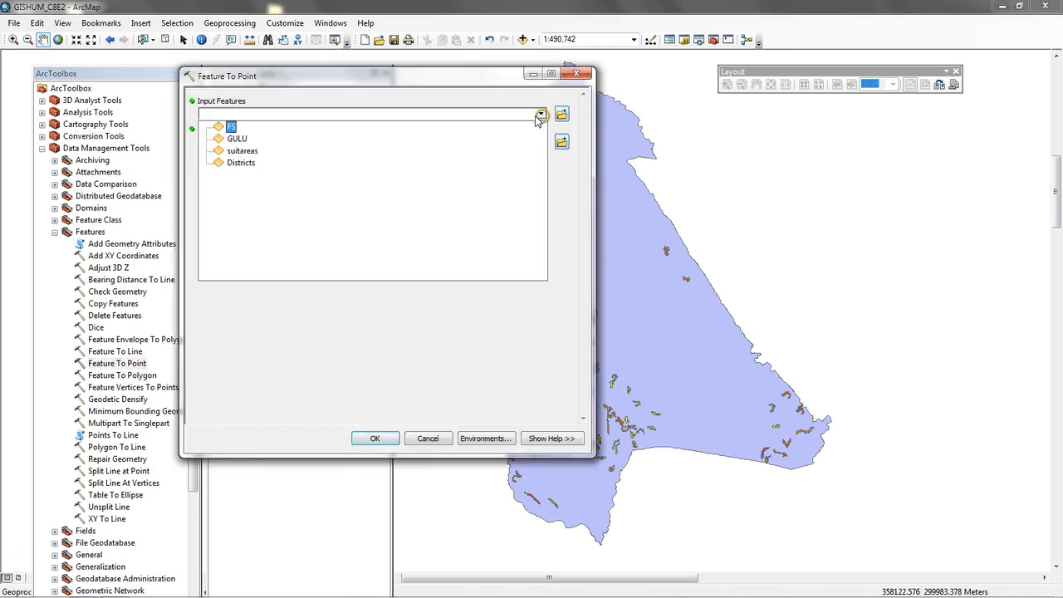
left_click(260, 83)
left_click_drag(260, 83, 411, 116)
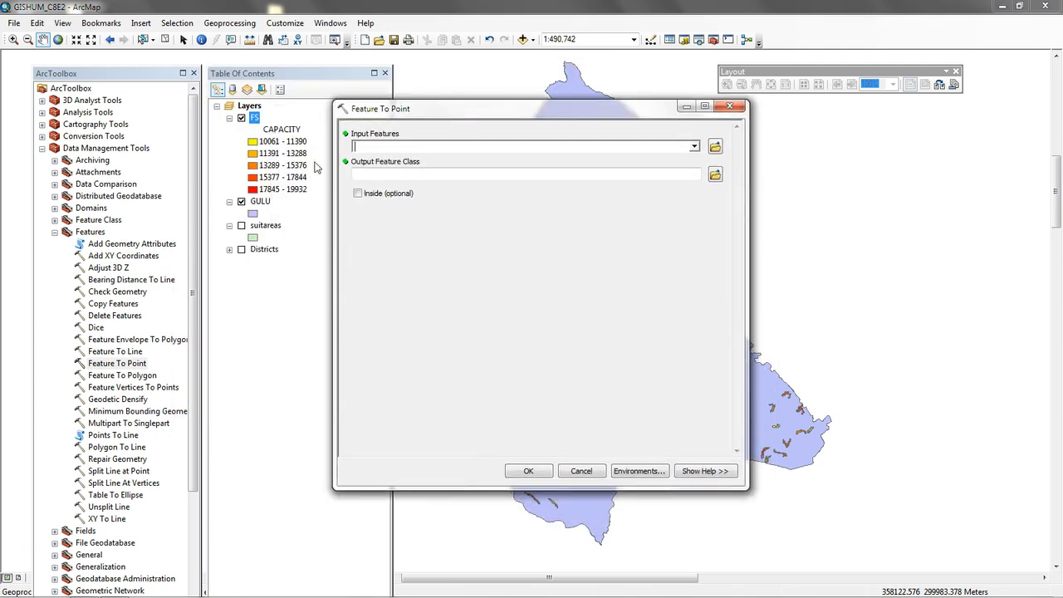
Step: Run Feature To Point on the FS layer with FS_FeatureToPoint in Default.gdb as the output, and close the progress window
left_click(694, 148)
left_click(385, 158)
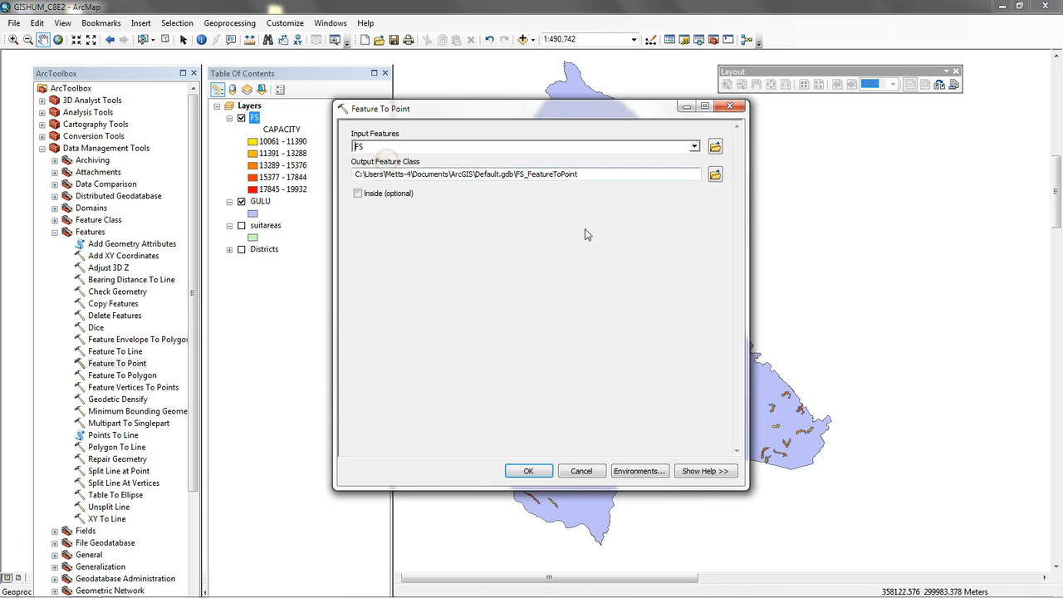
left_click(570, 175)
left_click(531, 470)
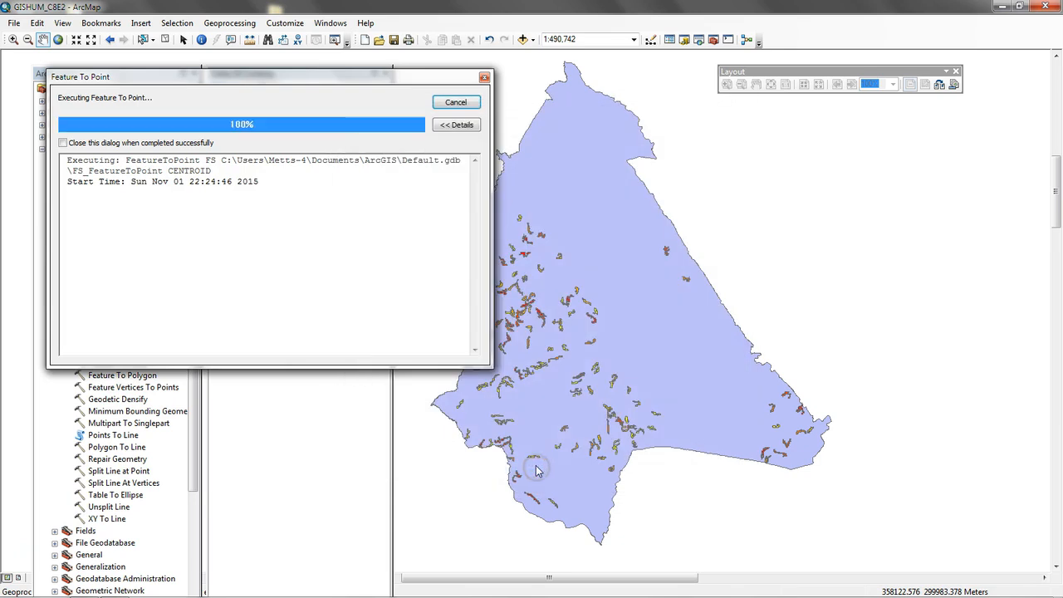
left_click(459, 102)
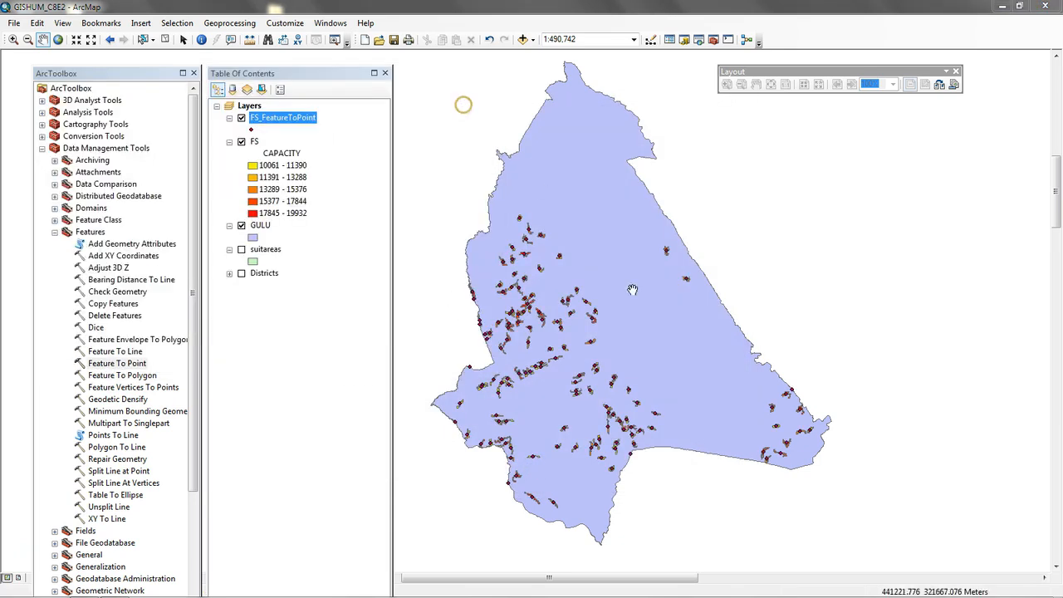
Step: Review the attribute table of the FS_FeatureToPoint layer and close it
right_click(279, 121)
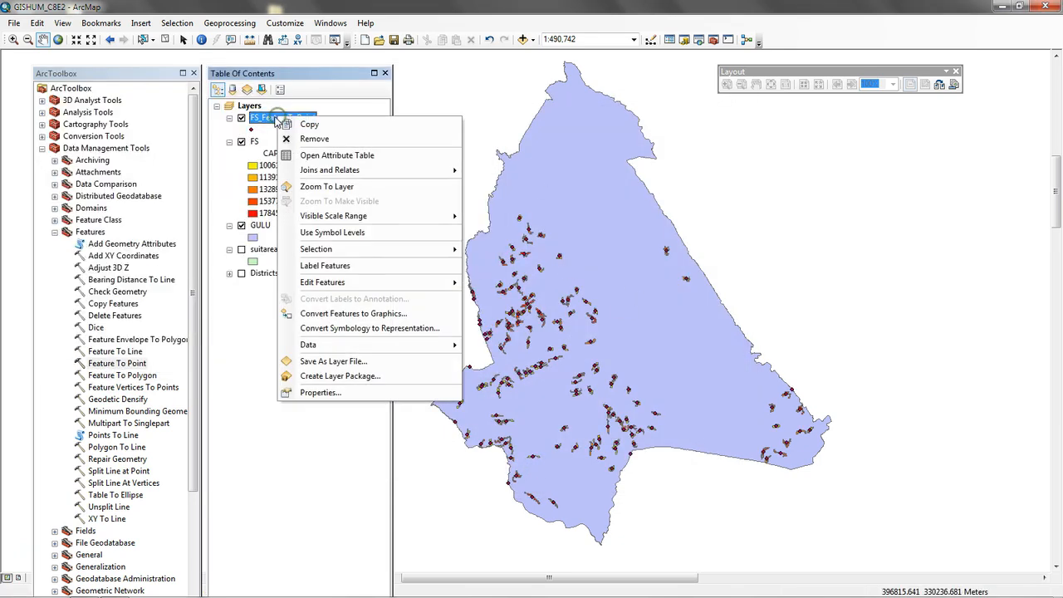
left_click(303, 155)
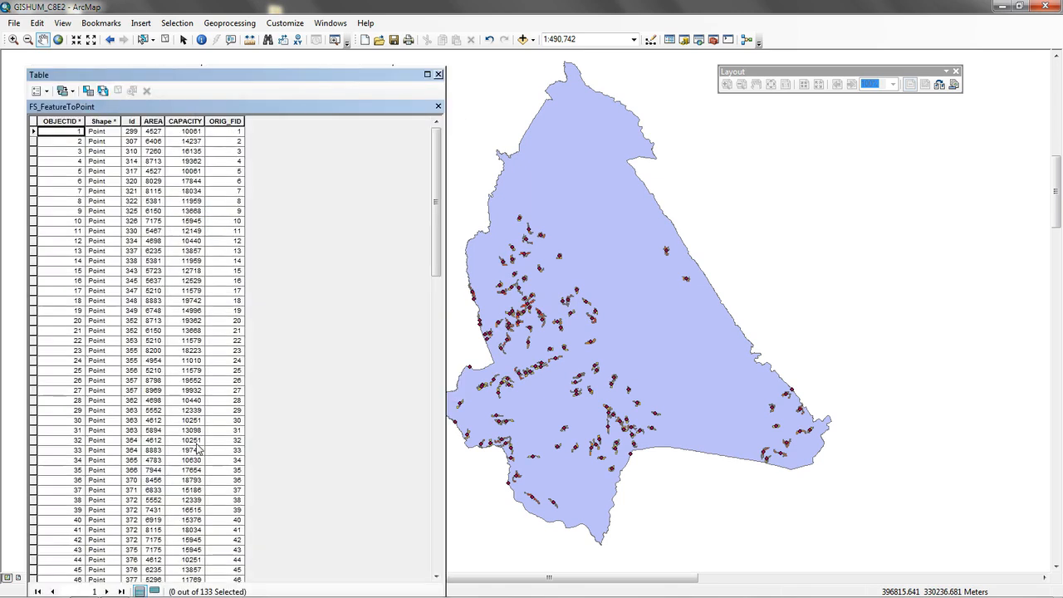
left_click(439, 74)
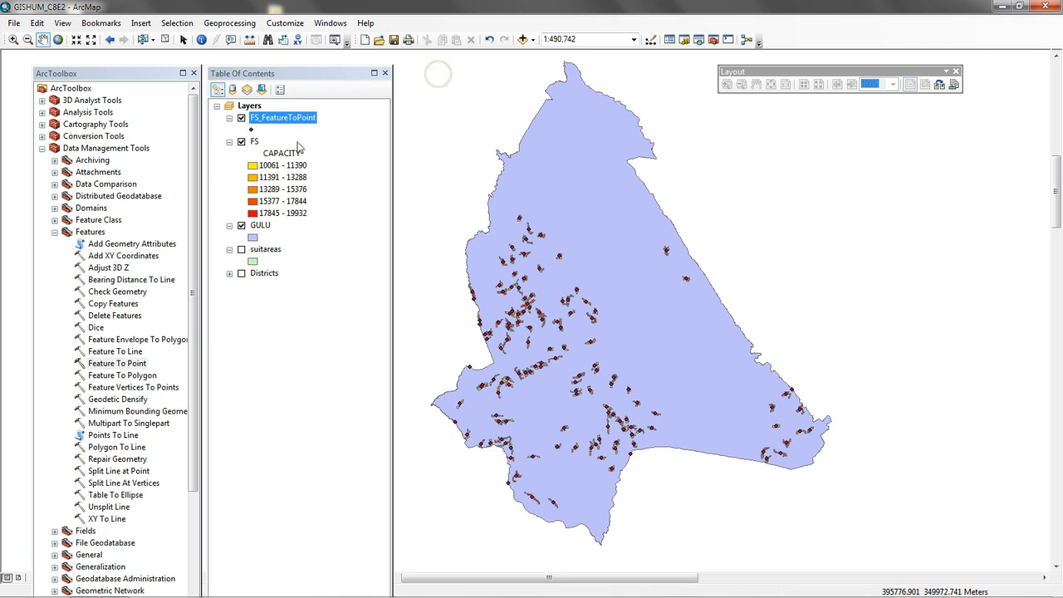
Step: Symbolize the FS_FeatureToPoint layer with proportional symbols based on the CAPACITY field, using a larger red minimum-value symbol
right_click(286, 118)
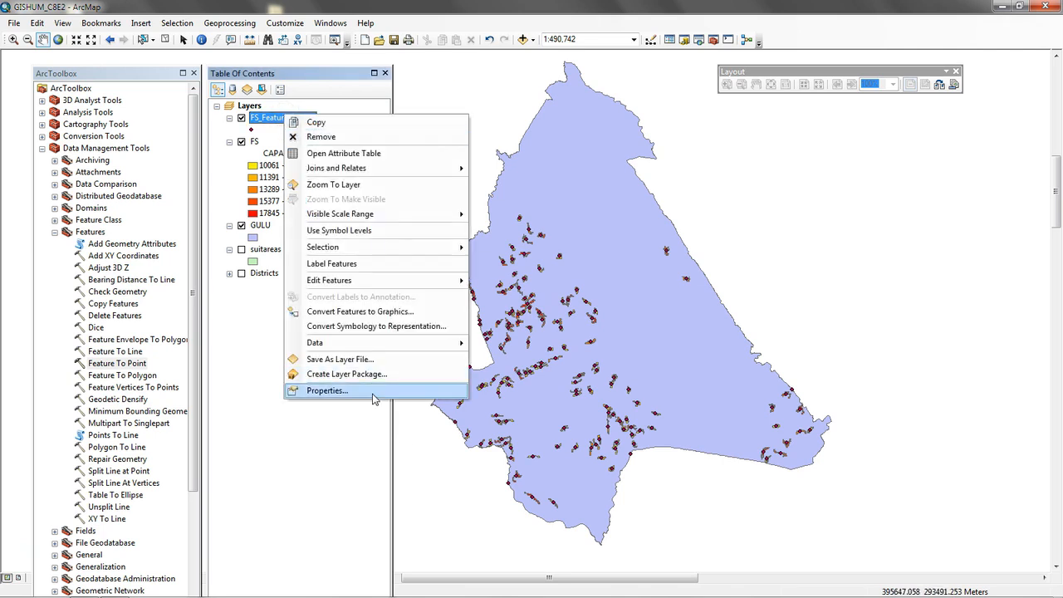
left_click(374, 392)
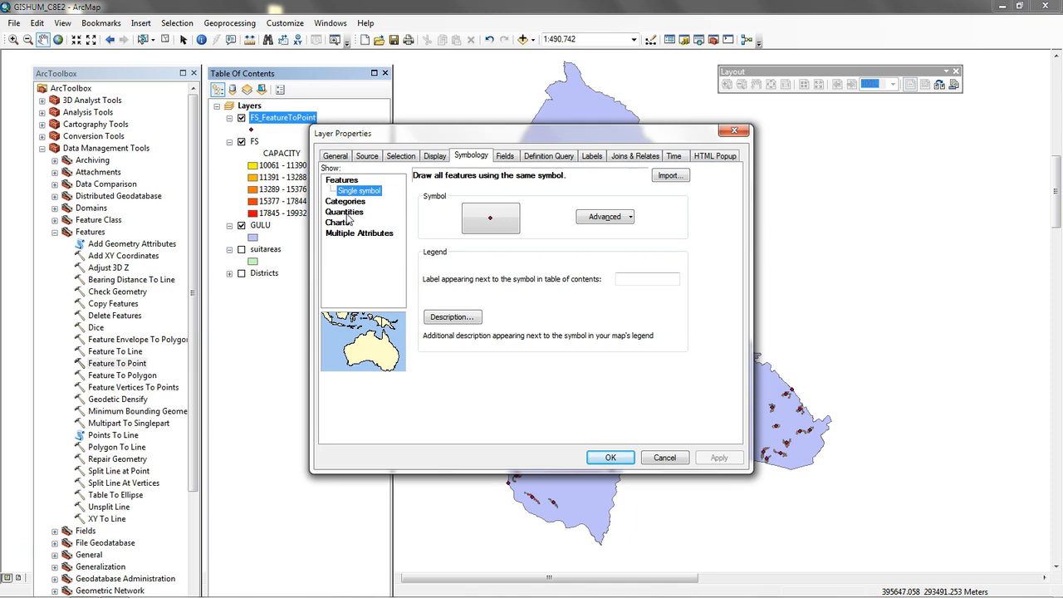
left_click(346, 213)
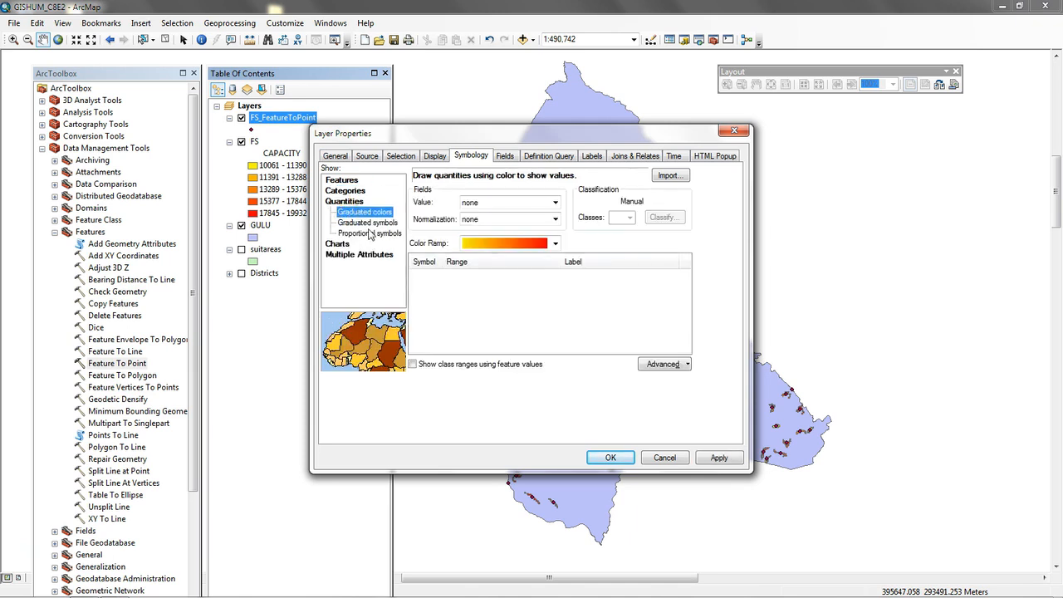
left_click(374, 233)
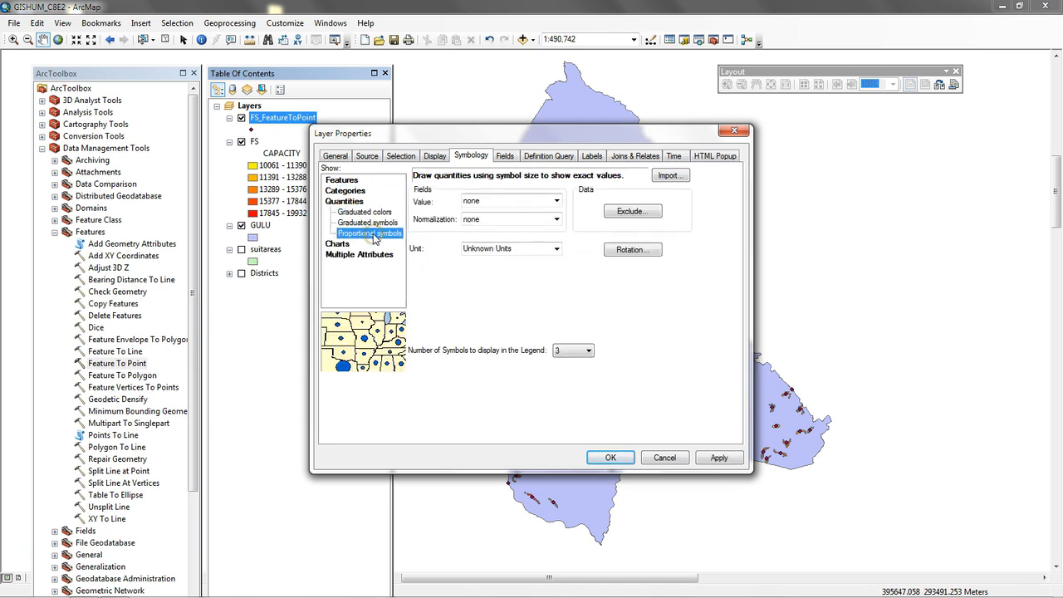
left_click(557, 204)
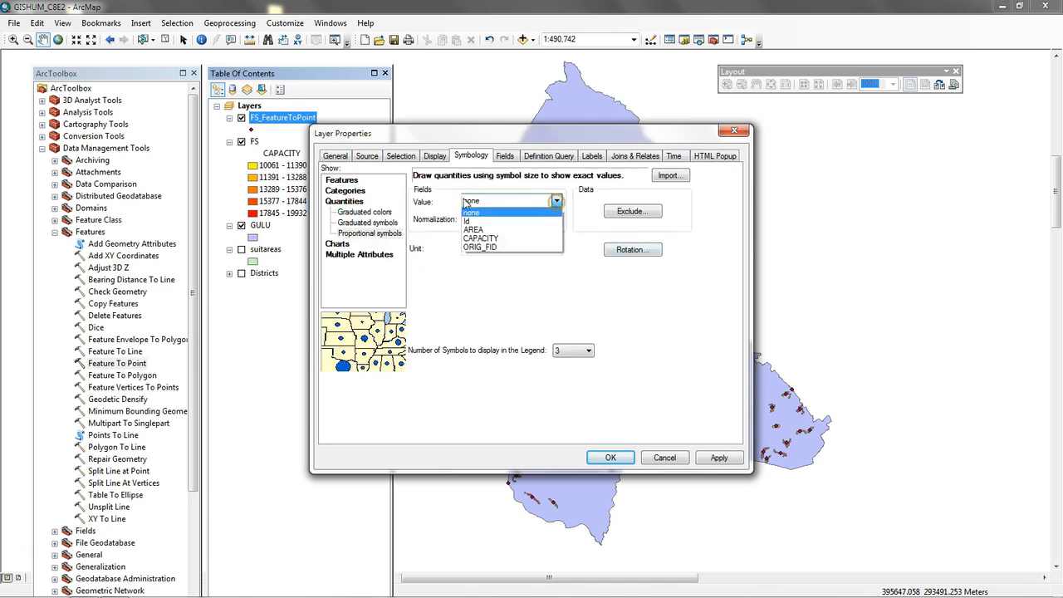
left_click(481, 239)
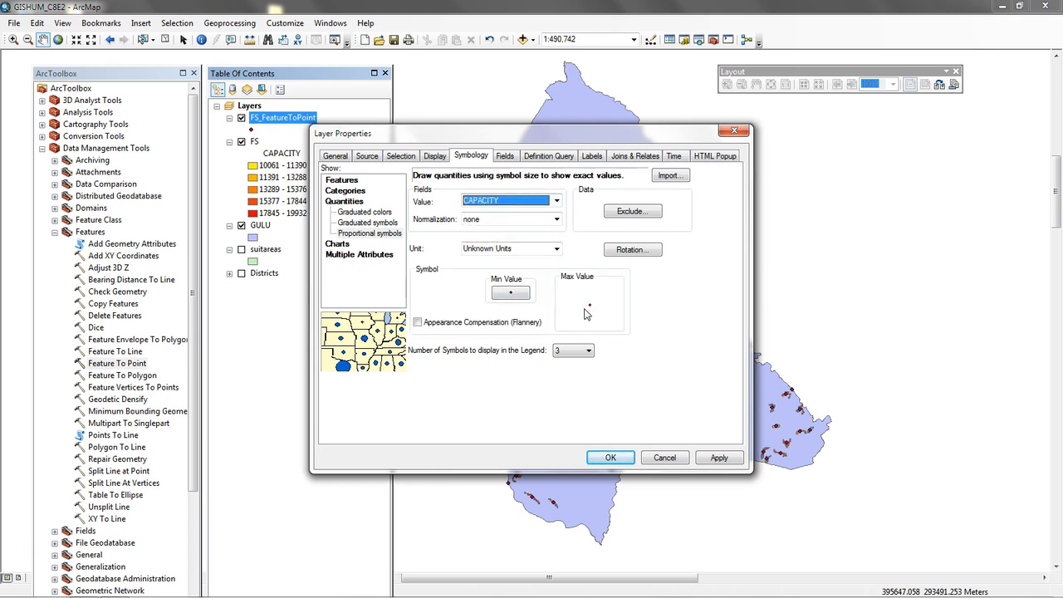
left_click(501, 295)
left_click(547, 239)
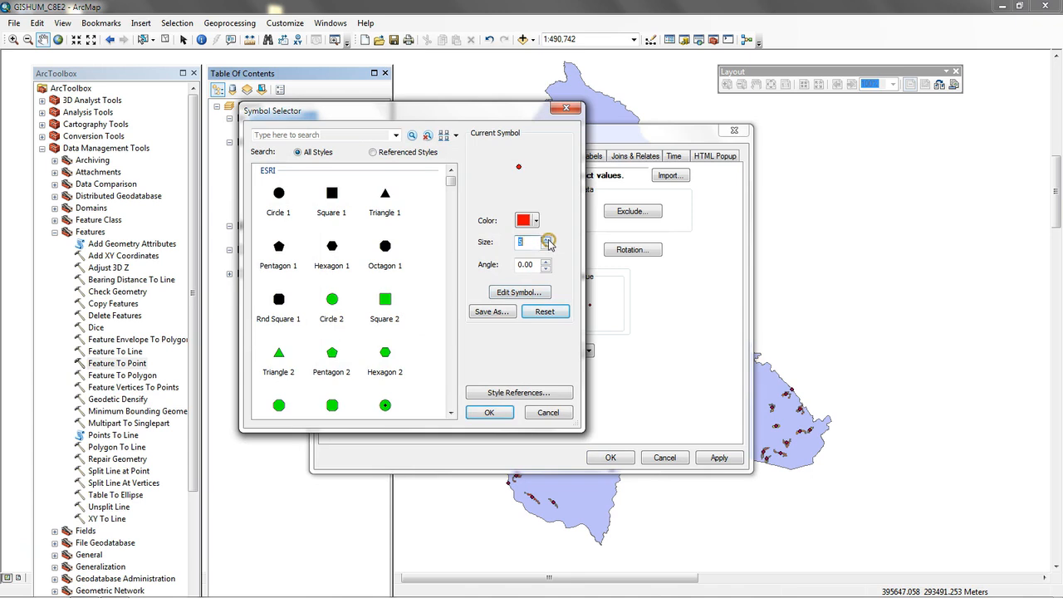
left_click(489, 412)
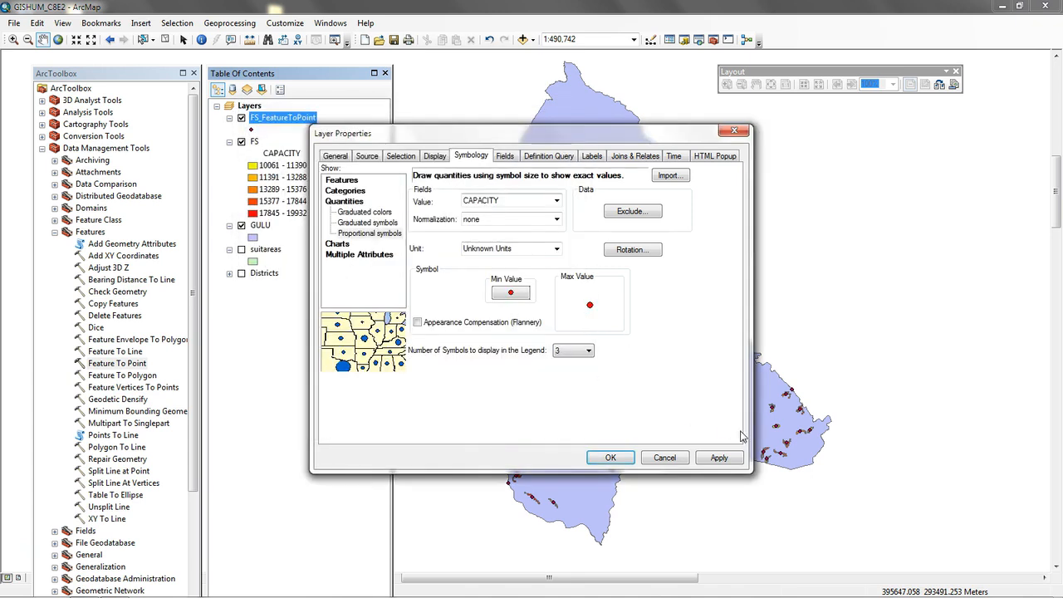
left_click(718, 458)
left_click(610, 458)
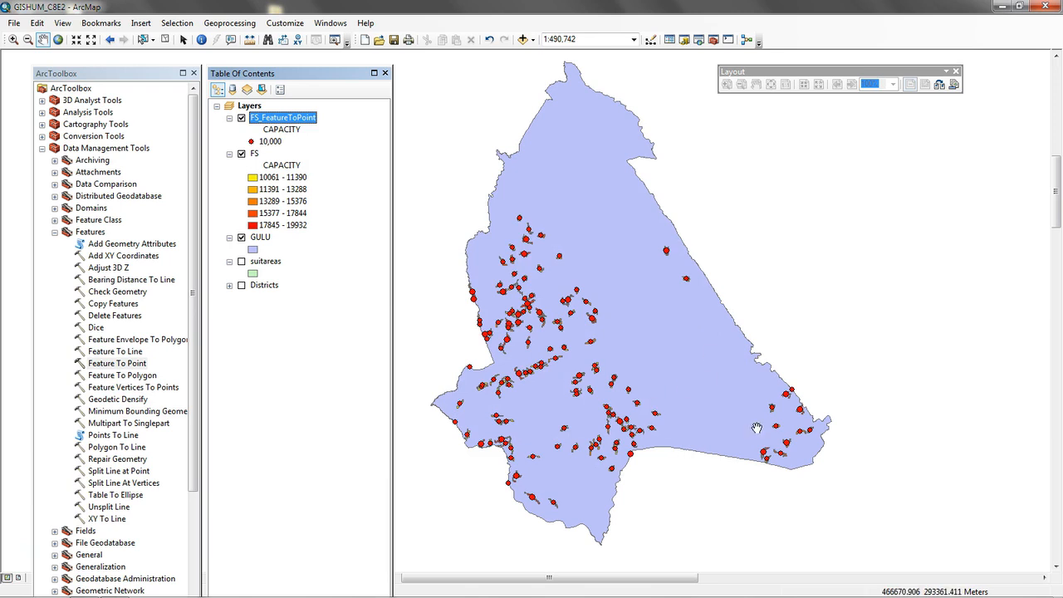
Step: Symbolize the FS_FeatureToPoint layer with graduated symbols based on the CAPACITY field
right_click(280, 121)
left_click(346, 398)
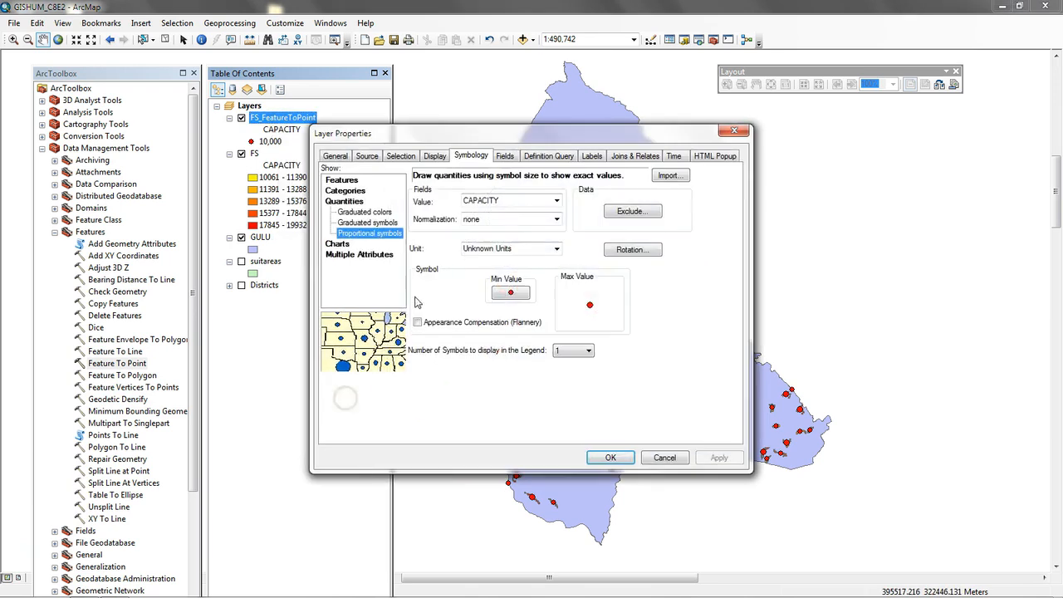
left_click(367, 224)
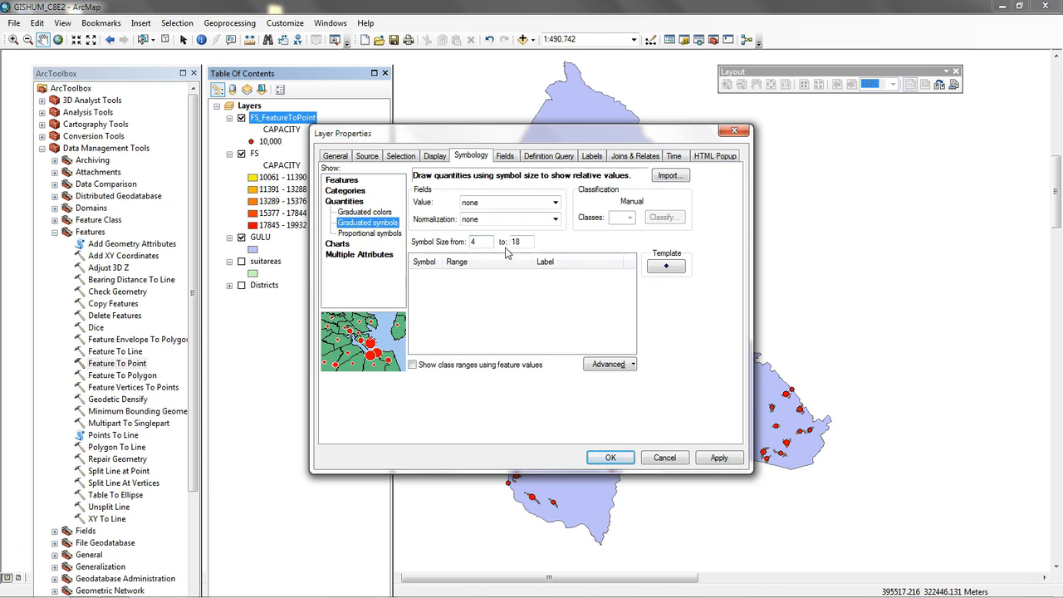
left_click(553, 203)
left_click(507, 235)
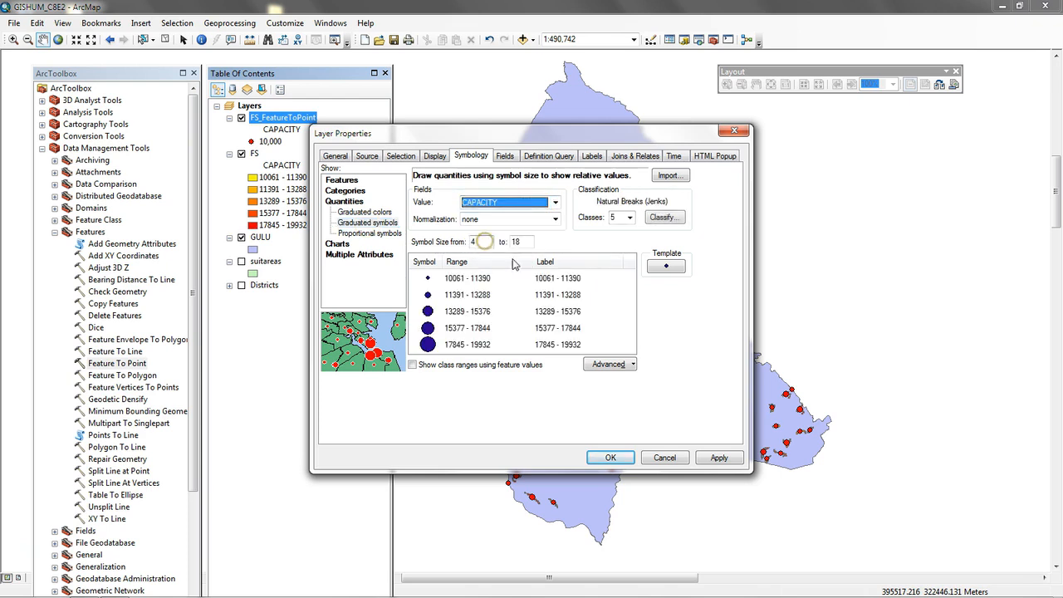
left_click(720, 459)
left_click(611, 458)
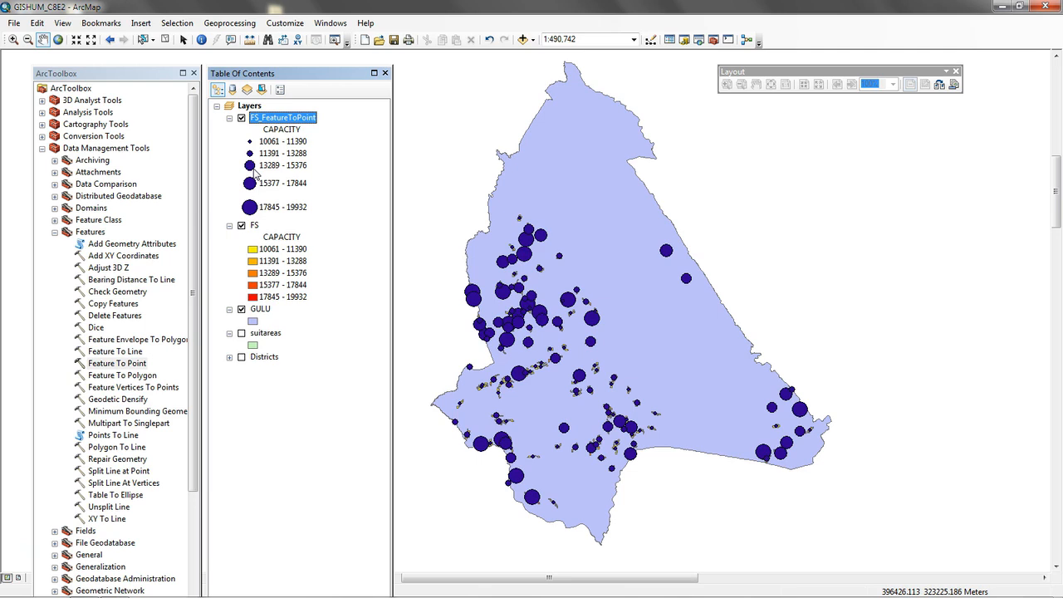
Step: Compare the FS polygons with their points in the western cluster by toggling FS_FeatureToPoint off and on, with the table of contents moved aside
left_click(240, 119)
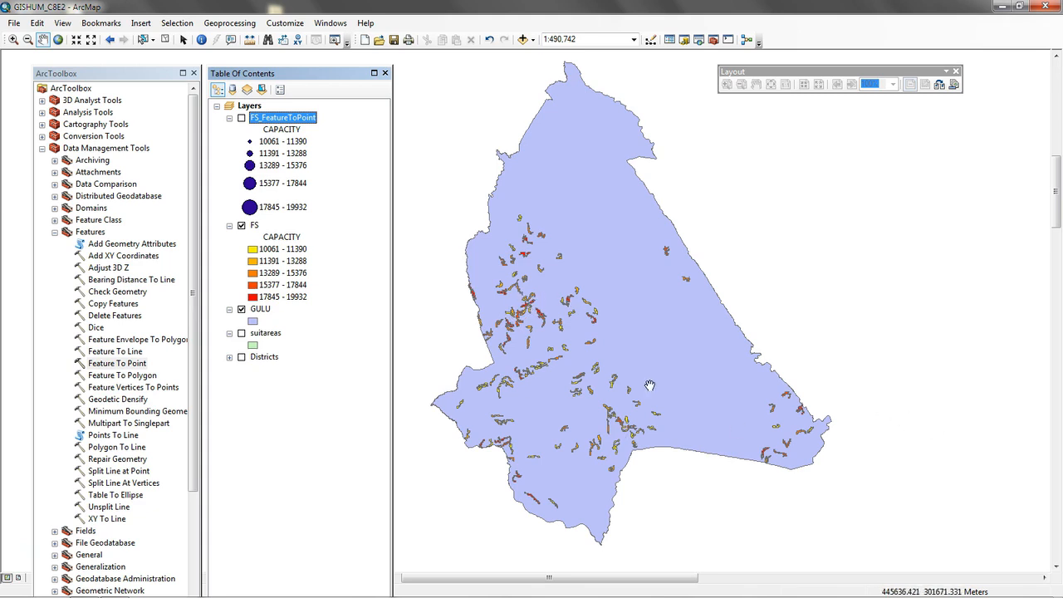
left_click(12, 40)
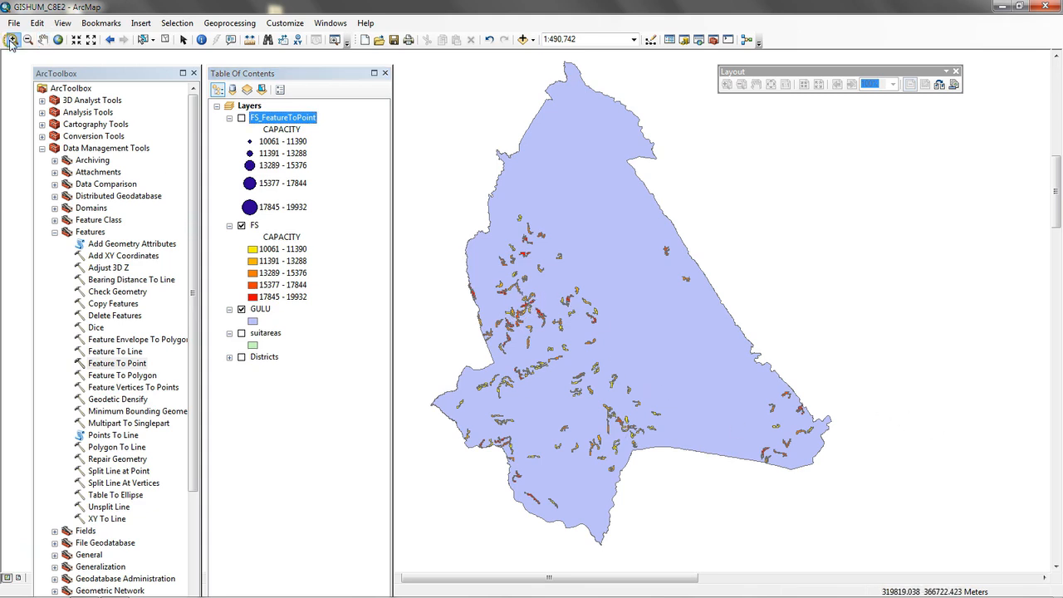
left_click_drag(498, 277, 599, 359)
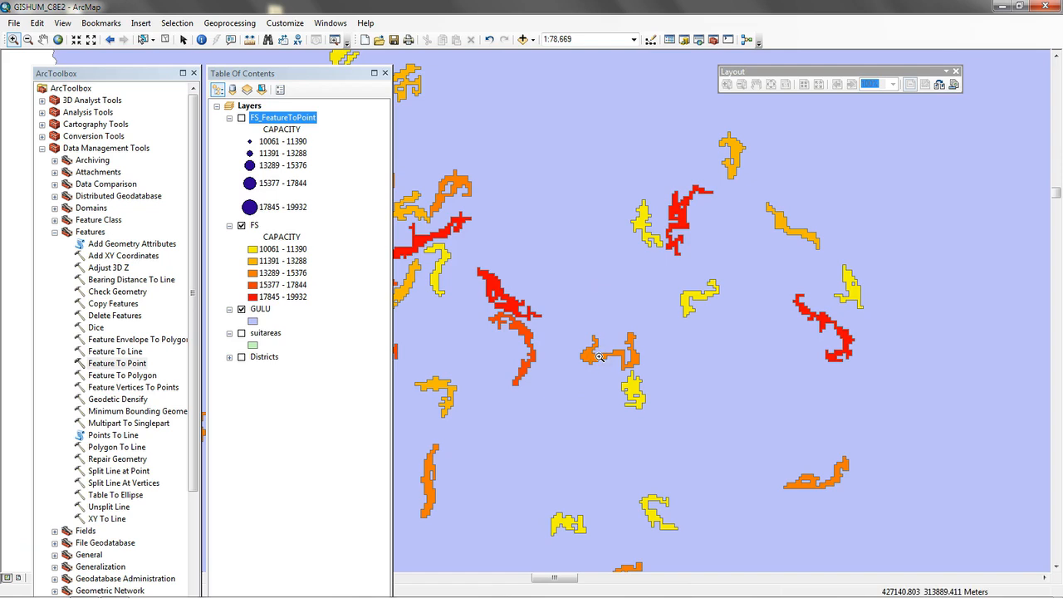
left_click_drag(323, 77, 181, 177)
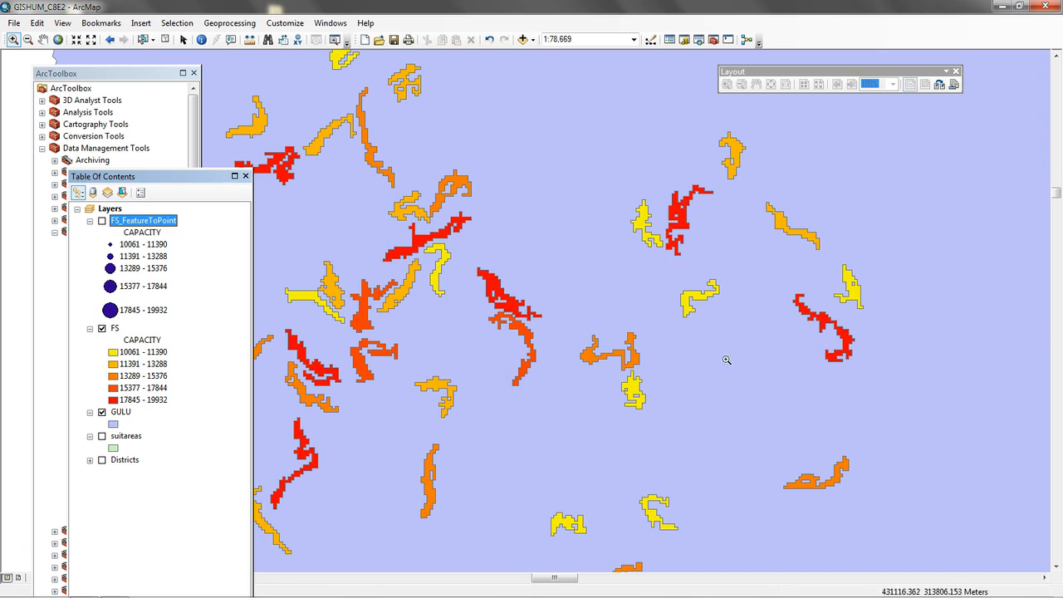
left_click(103, 221)
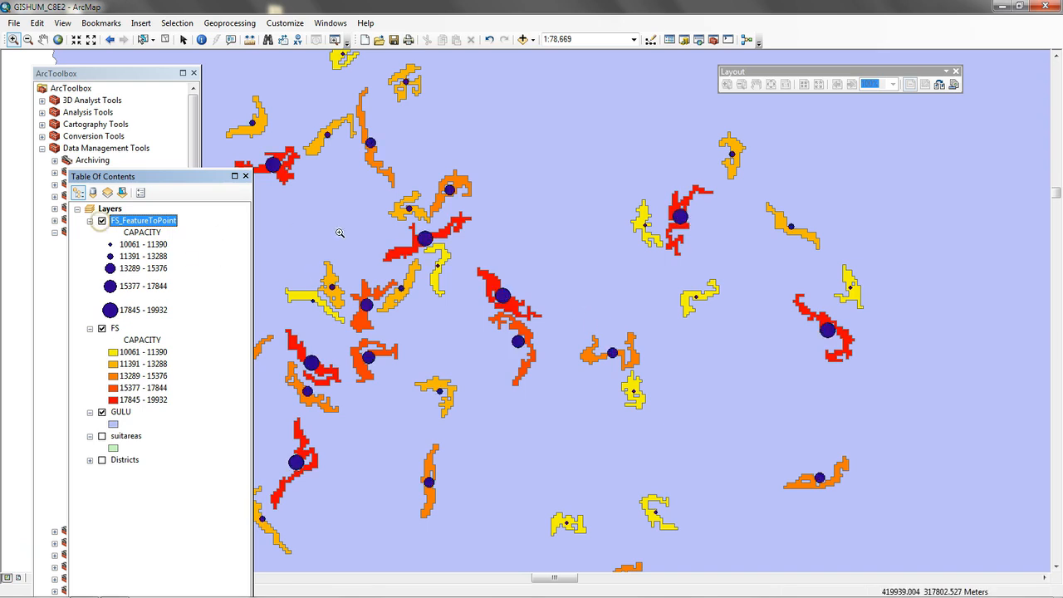